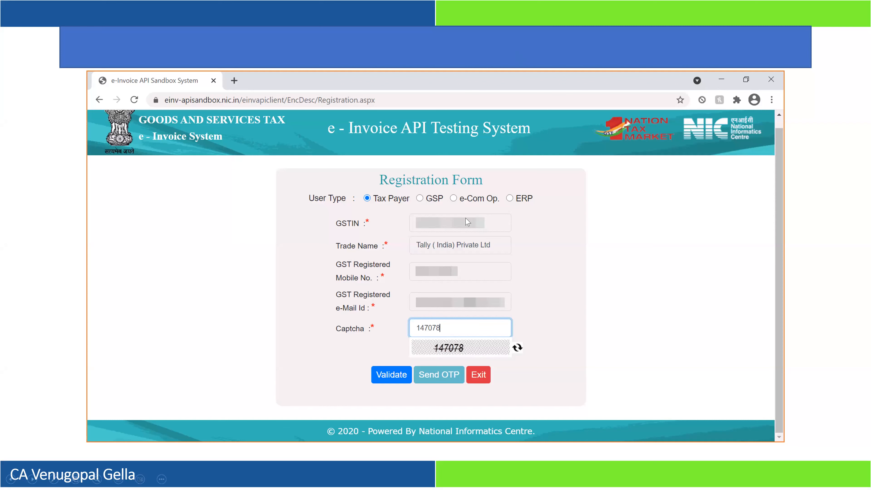
{"action": "key", "text": "alt+Tab"}
{"action": "key", "text": "alt+Tab"}
{"action": "key", "text": "alt+Tab"}
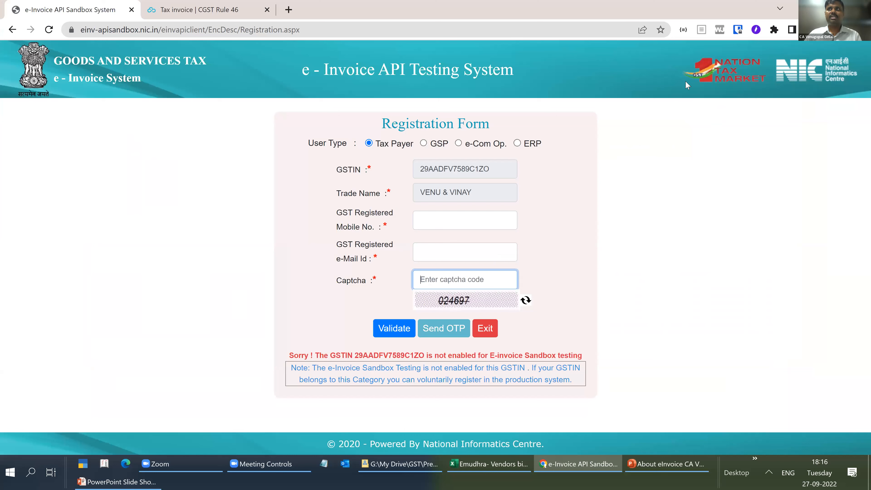
{"action": "left_click", "coordinate": [134, 29]}
{"action": "type", "text": "https://einv-apisandbox.nic.in/einvapiclient/Login.aspx"}
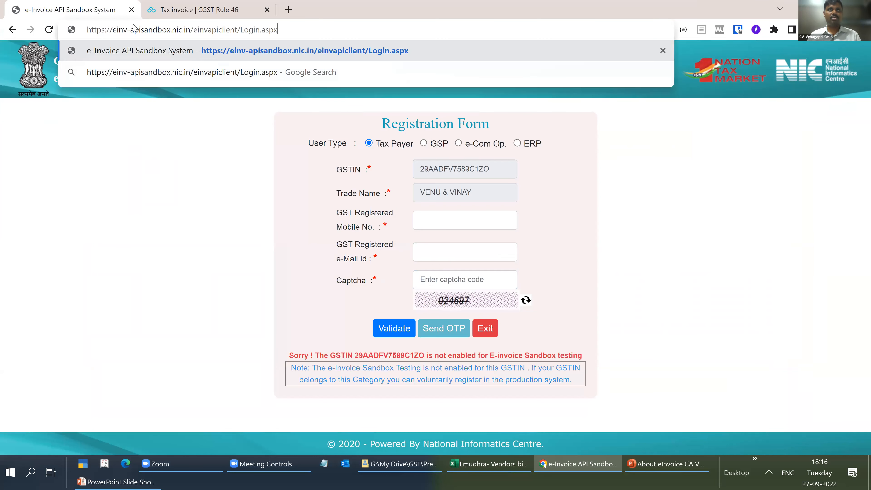
{"action": "key", "text": "Return"}
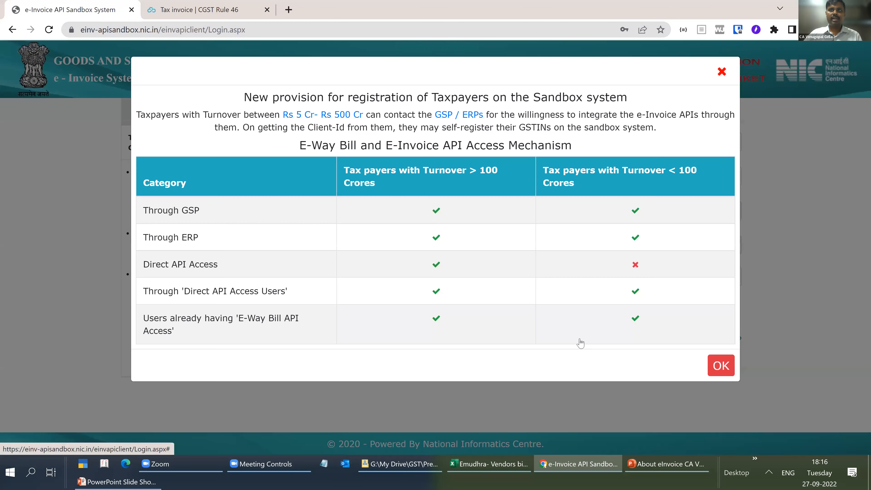
{"action": "left_click", "coordinate": [580, 343]}
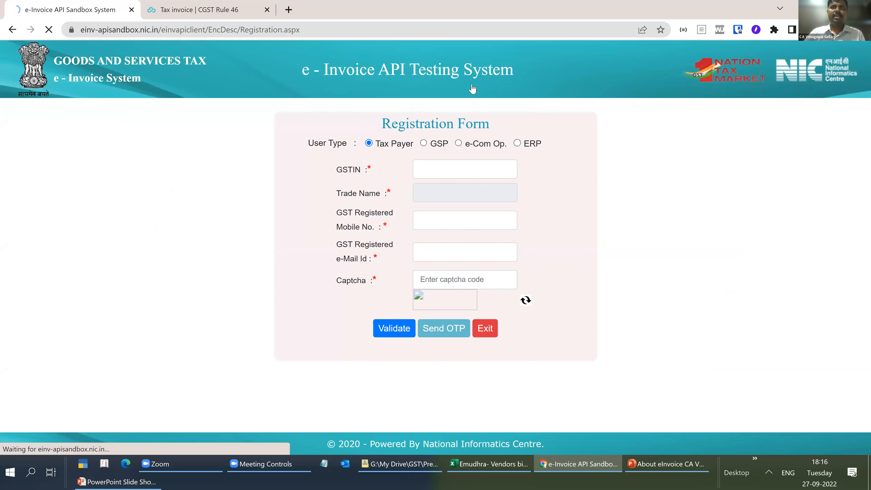
- Enter the taxpayer's GSTIN in the registration form and review the trade name, registered mobile number and e-mail fields
{"action": "left_click", "coordinate": [445, 171]}
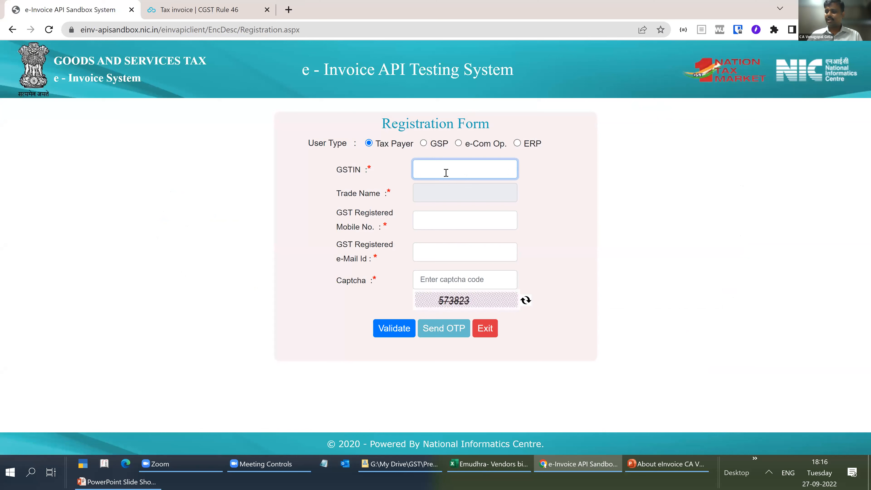
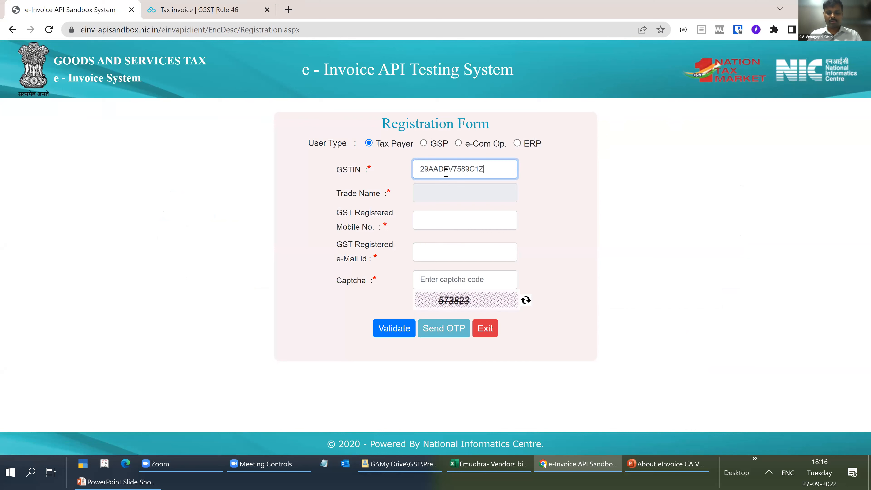
{"action": "key", "text": "Tab"}
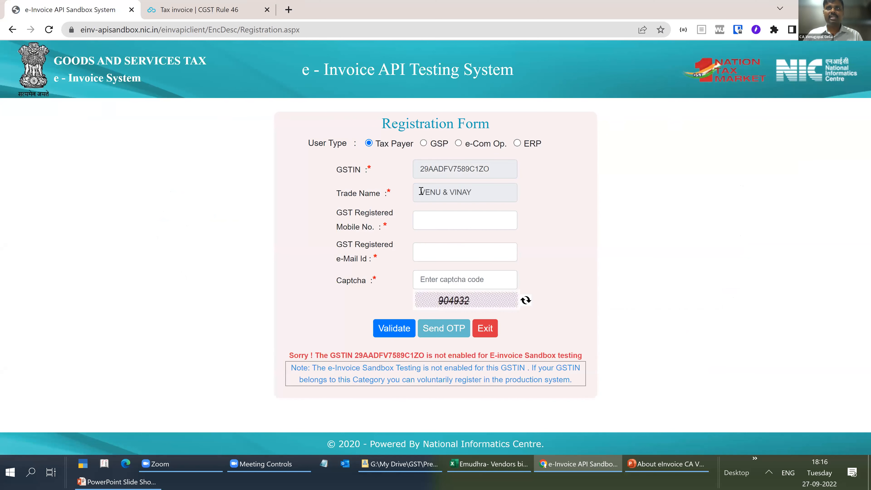
{"action": "left_click_drag", "start_coordinate": [421, 192], "coordinate": [512, 192]}
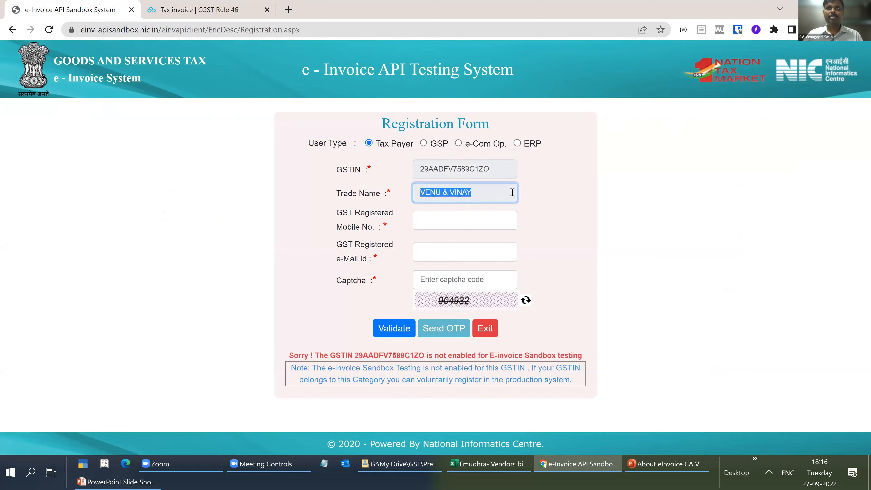
{"action": "left_click", "coordinate": [423, 220]}
{"action": "left_click_drag", "start_coordinate": [354, 246], "coordinate": [404, 267]}
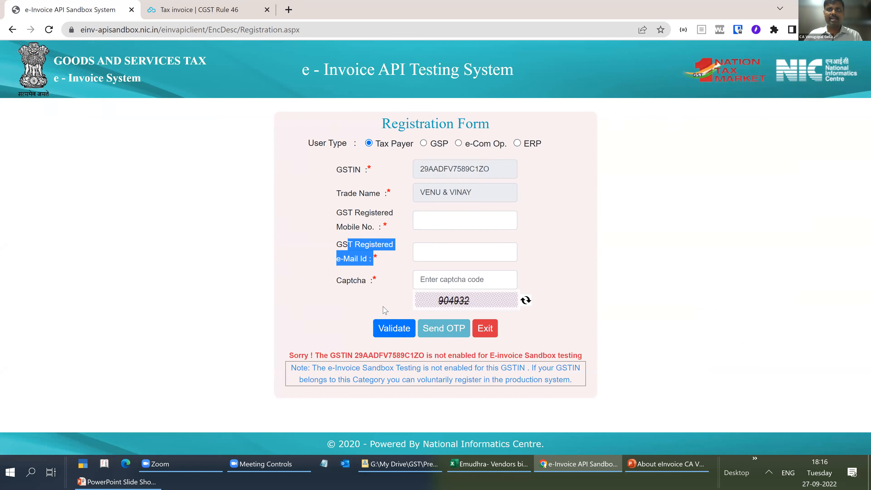
- Return to the PowerPoint presentation, advance to the TallyPrime company features slide and end the slide show
{"action": "key", "text": "alt+Tab"}
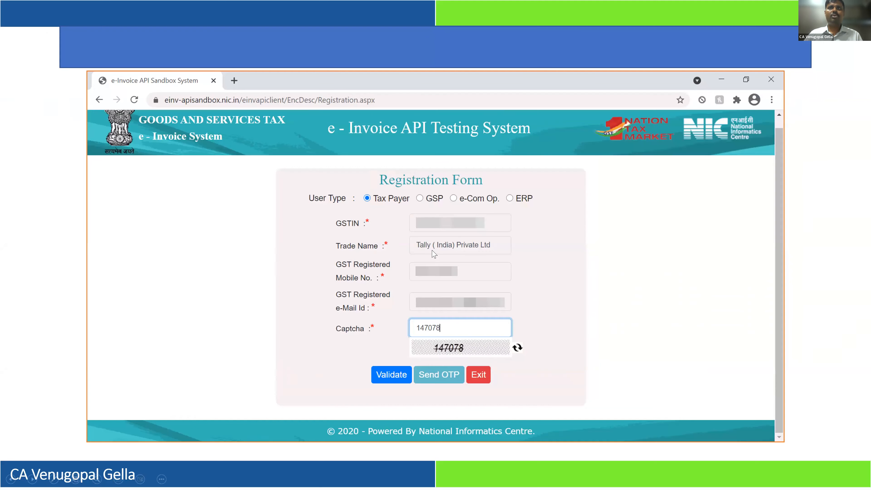
{"action": "key", "text": "Right"}
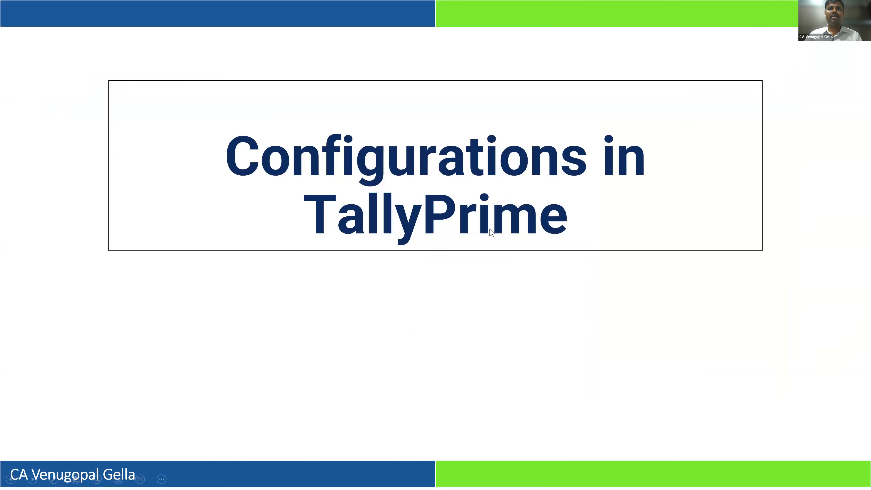
{"action": "key", "text": "Right"}
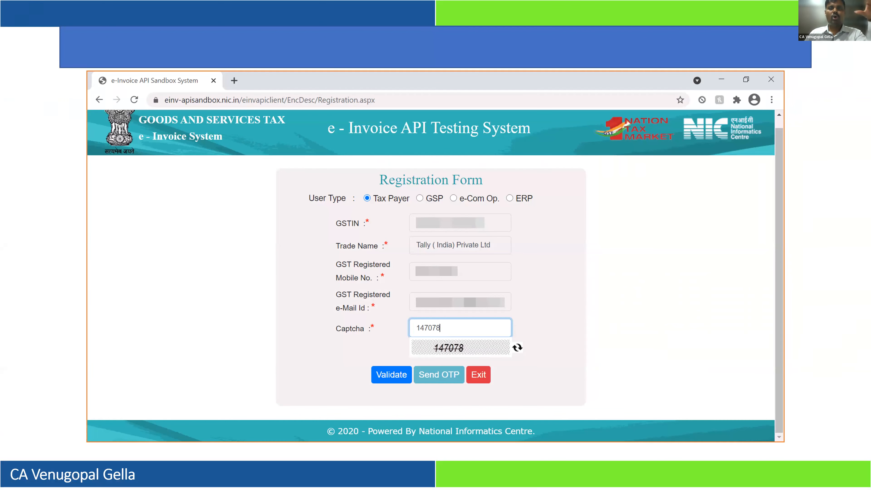
{"action": "key", "text": "Left"}
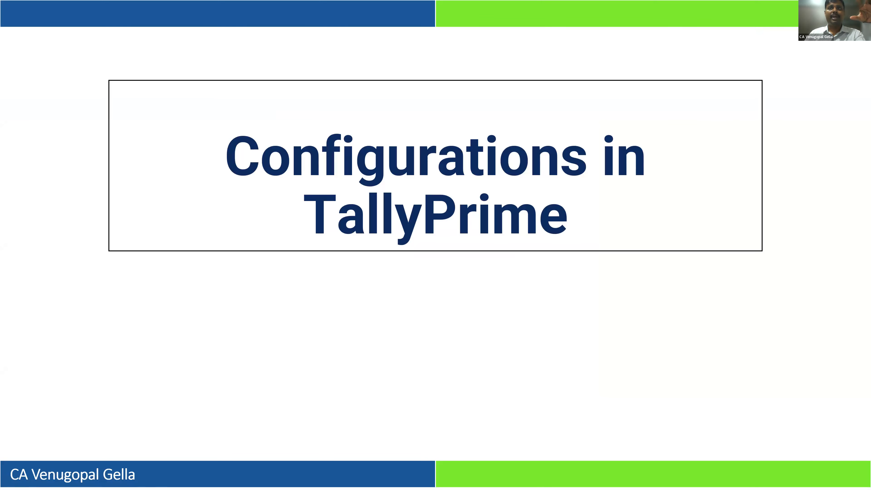
{"action": "key", "text": "Right"}
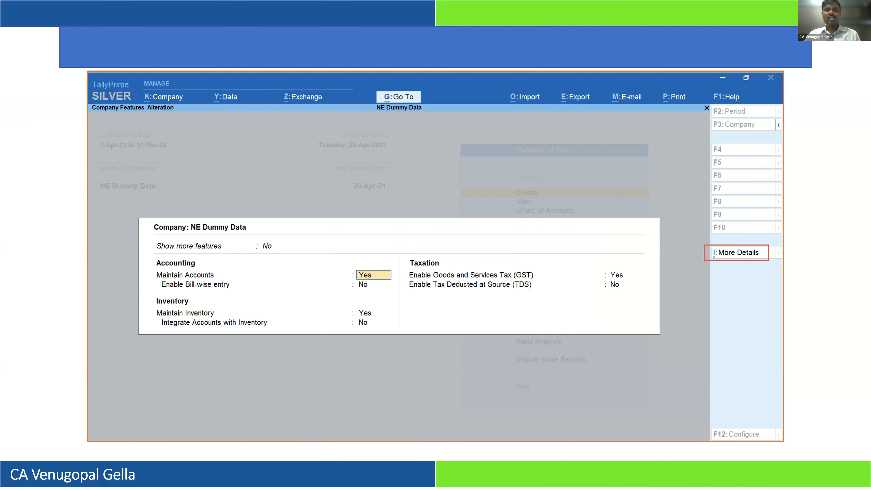
{"action": "key", "text": "Escape"}
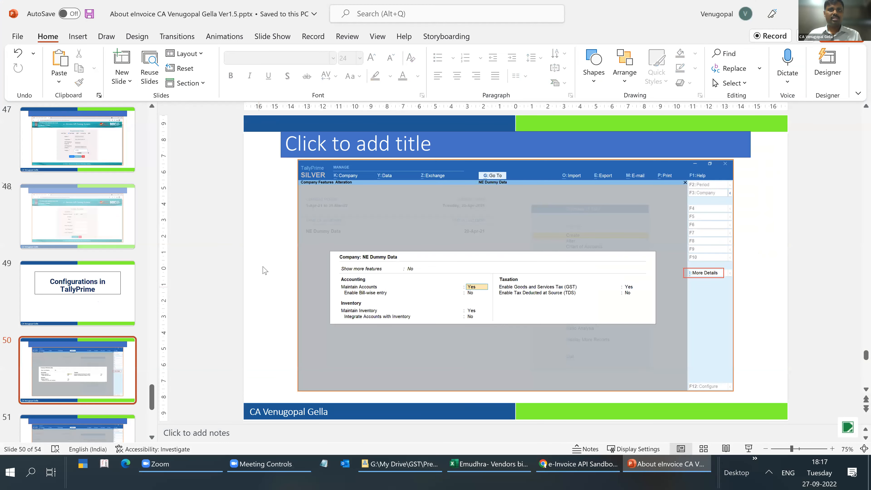
- Launch TallyPrime, skip the Test 2 login and select the company Prime Test Einvoice Sandbox
{"action": "left_click", "coordinate": [82, 467]}
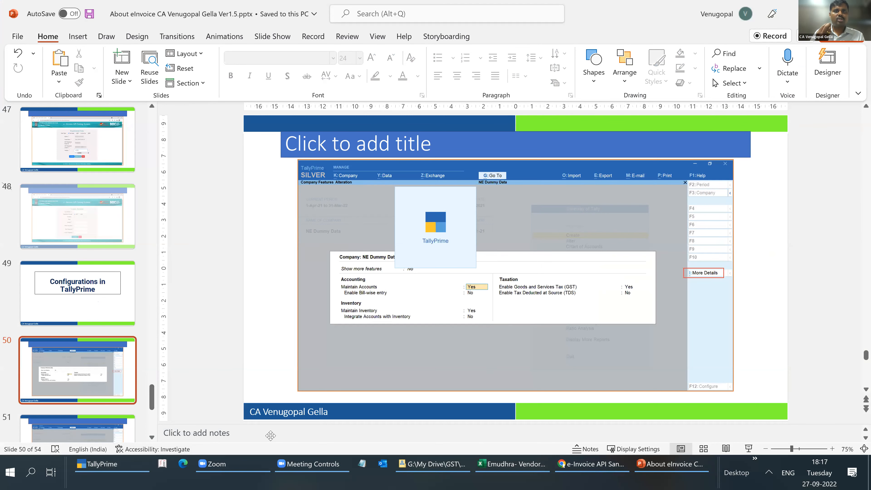
{"action": "key", "text": "Return"}
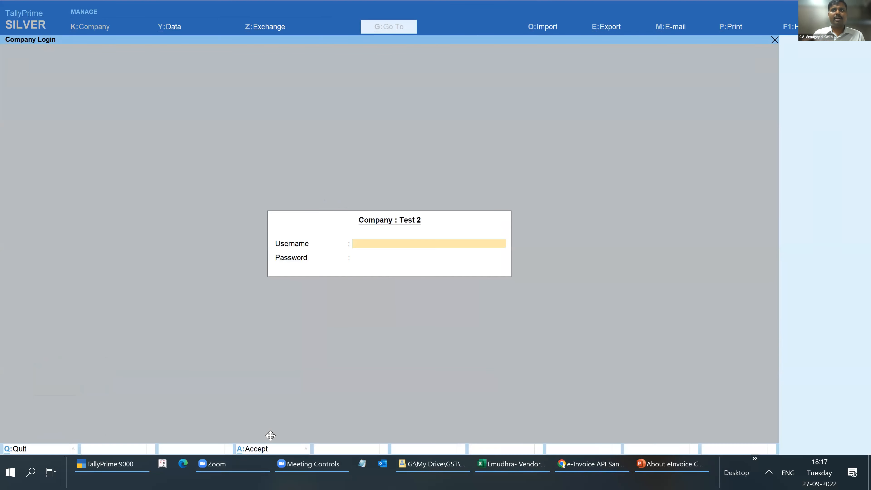
{"action": "key", "text": "Escape"}
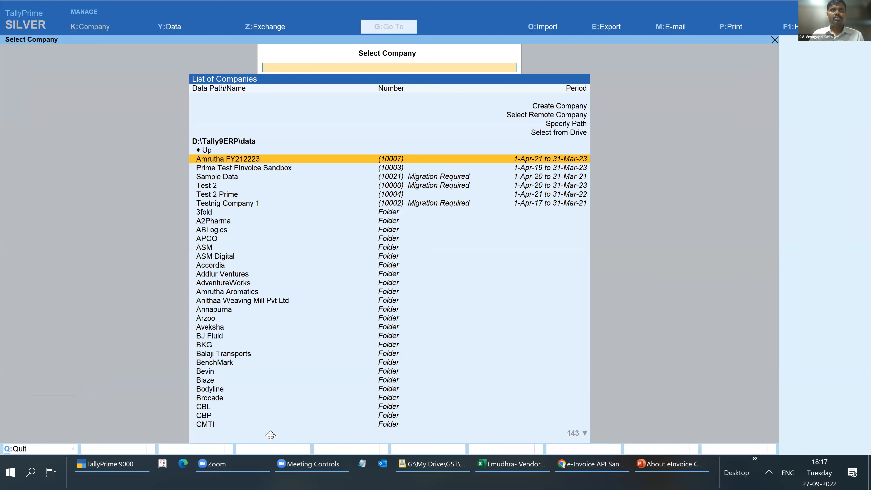
{"action": "key", "text": "Down"}
{"action": "key", "text": "Return"}
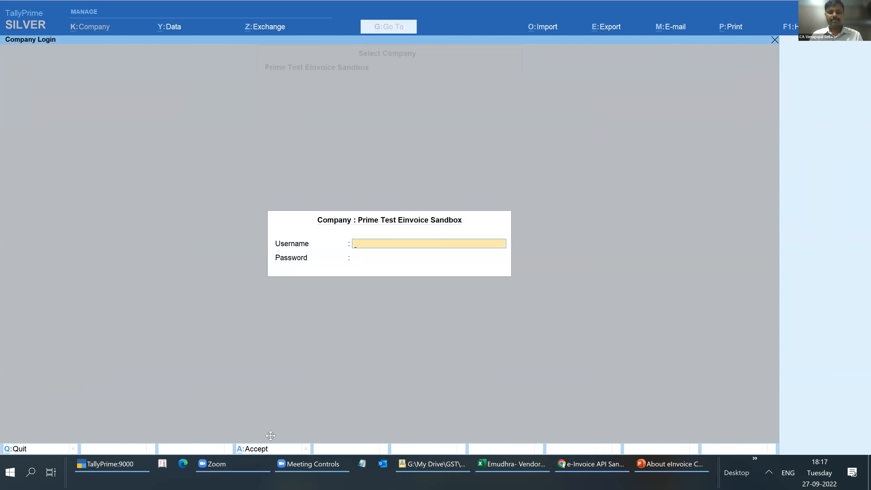
- Log in to the selected company with the administrator username and password
{"action": "type", "text": "a"}
{"action": "key", "text": "Return"}
{"action": "key", "text": "Return"}
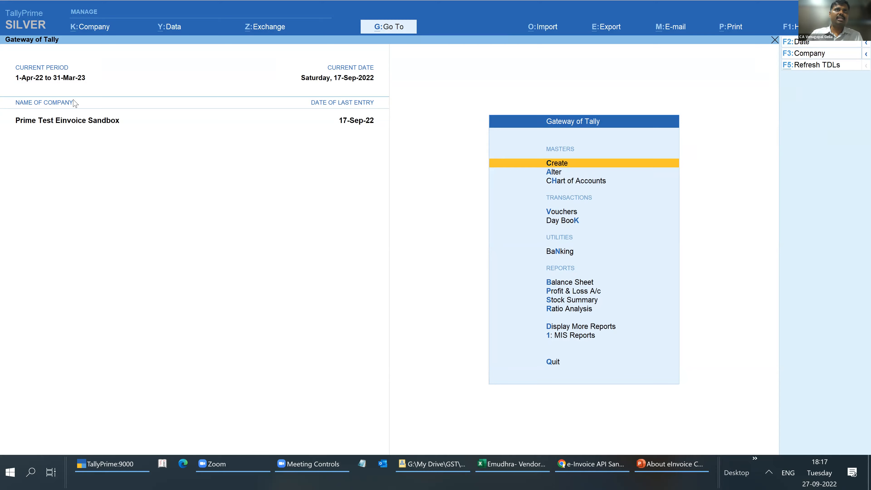
- Open the company's alteration form, circle the State, Country and Pincode entries, then clear the mark and close the form unchanged
{"action": "key", "text": "alt+k"}
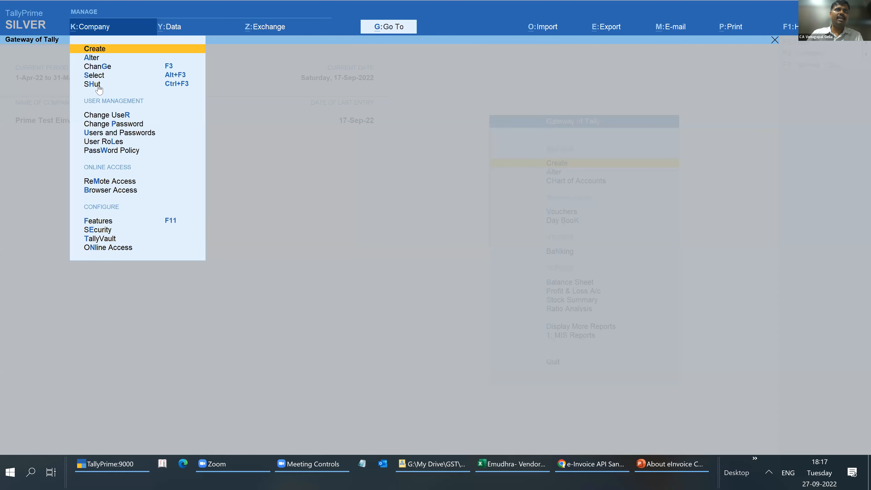
{"action": "left_click", "coordinate": [96, 60]}
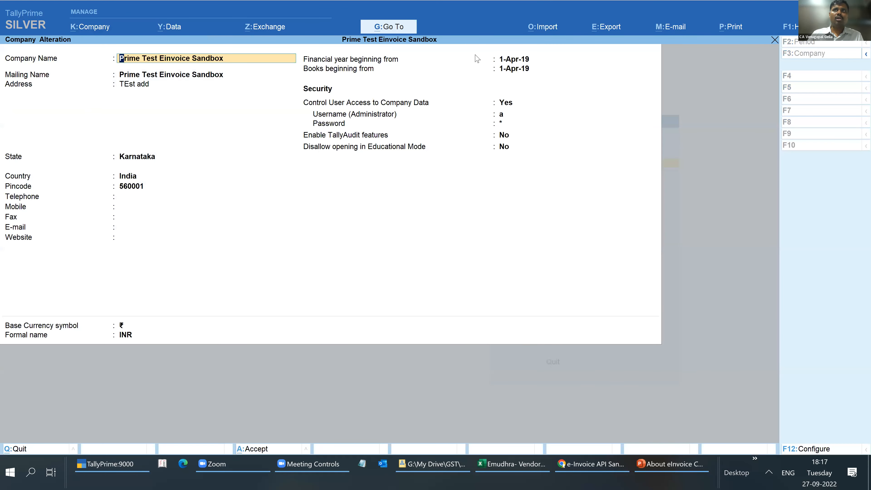
{"action": "key", "text": "alt+Tab"}
{"action": "mouse_move", "coordinate": [188, 146]}
{"action": "left_mouse_down"}
{"action": "mouse_move", "coordinate": [197, 192]}
{"action": "mouse_move", "coordinate": [163, 148]}
{"action": "left_mouse_up"}
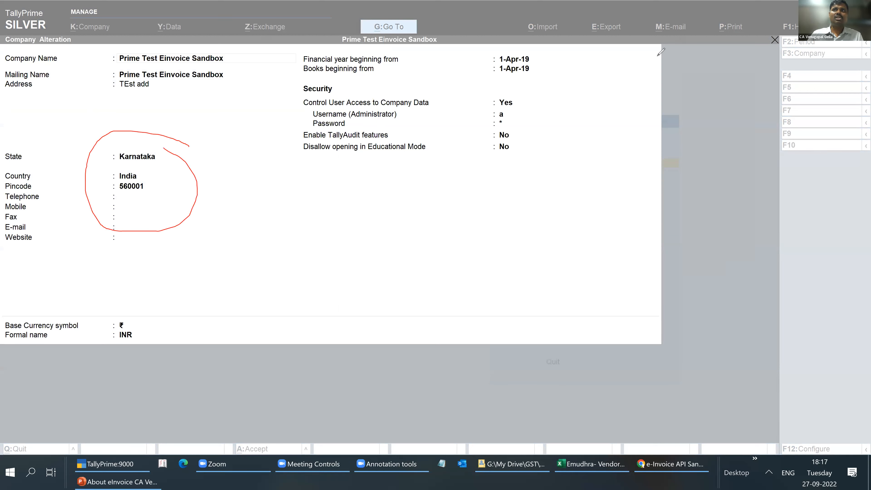
{"action": "left_click", "coordinate": [657, 56]}
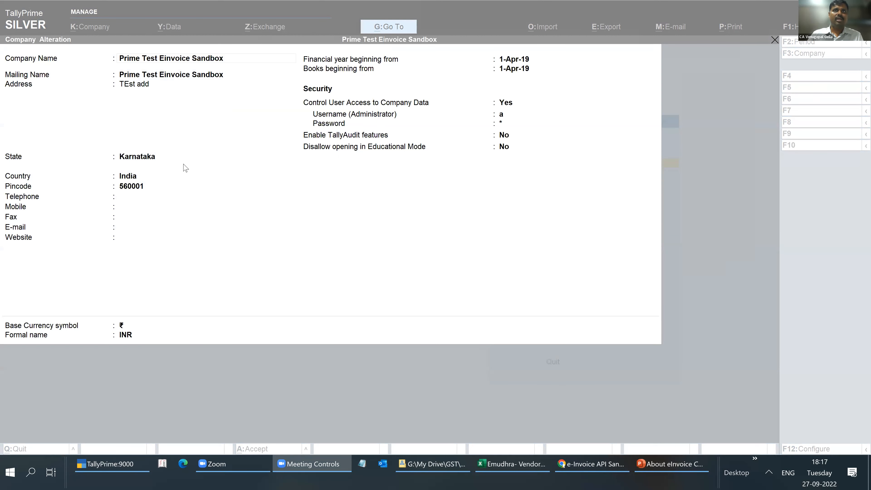
{"action": "left_click", "coordinate": [654, 210]}
{"action": "key", "text": "Escape"}
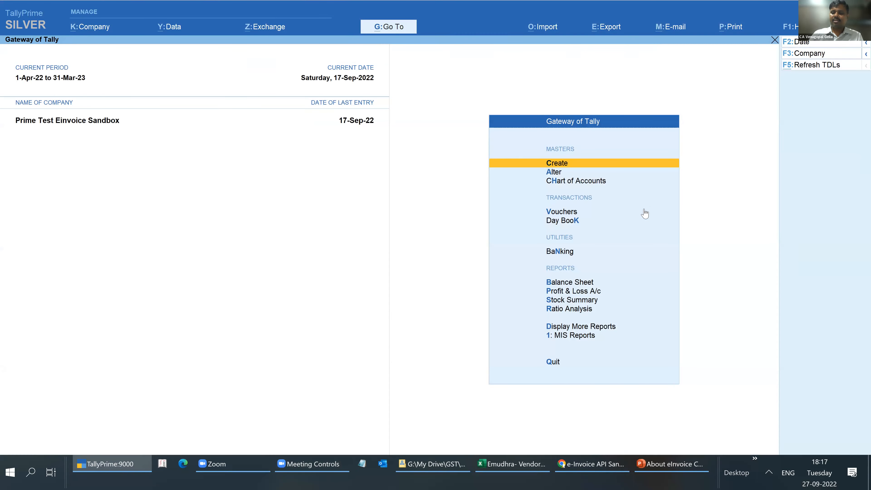
- In the company features, circle the Enable Goods and Services Tax (GST) option and open its GST details
{"action": "key", "text": "F11"}
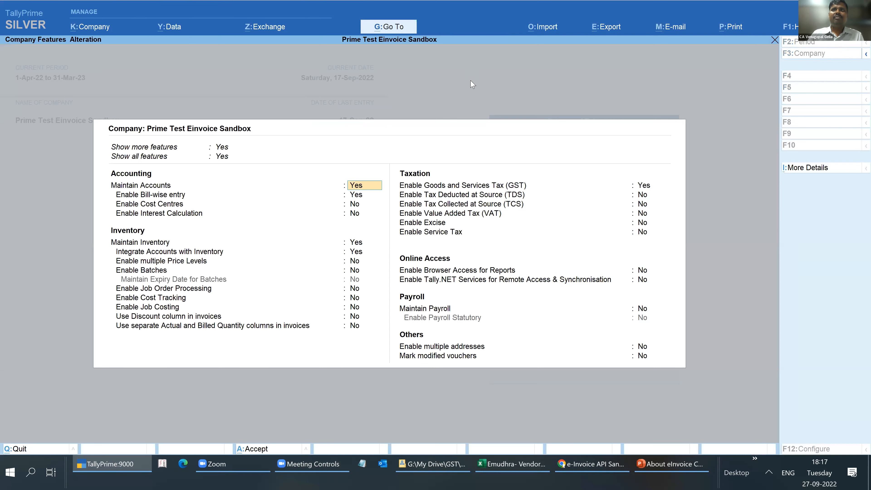
{"action": "left_click", "coordinate": [457, 48]}
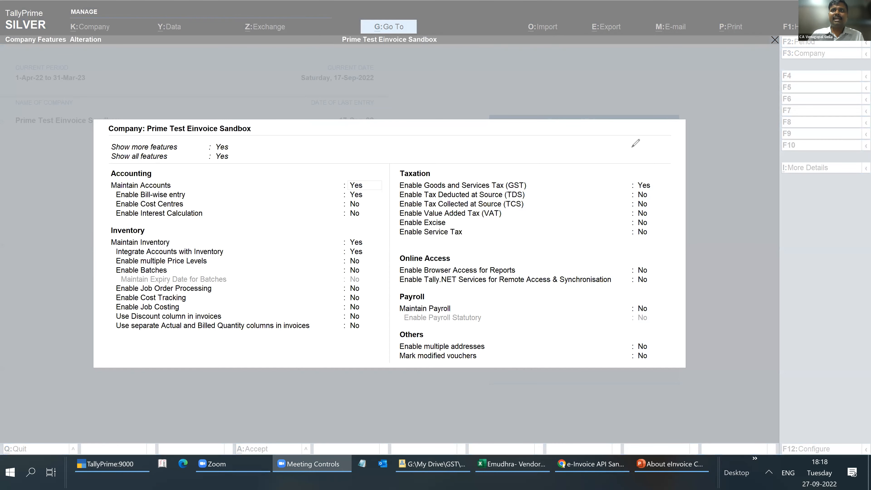
{"action": "mouse_move", "coordinate": [661, 184]}
{"action": "left_mouse_down"}
{"action": "mouse_move", "coordinate": [631, 179]}
{"action": "mouse_move", "coordinate": [631, 199]}
{"action": "mouse_move", "coordinate": [642, 202]}
{"action": "left_mouse_up"}
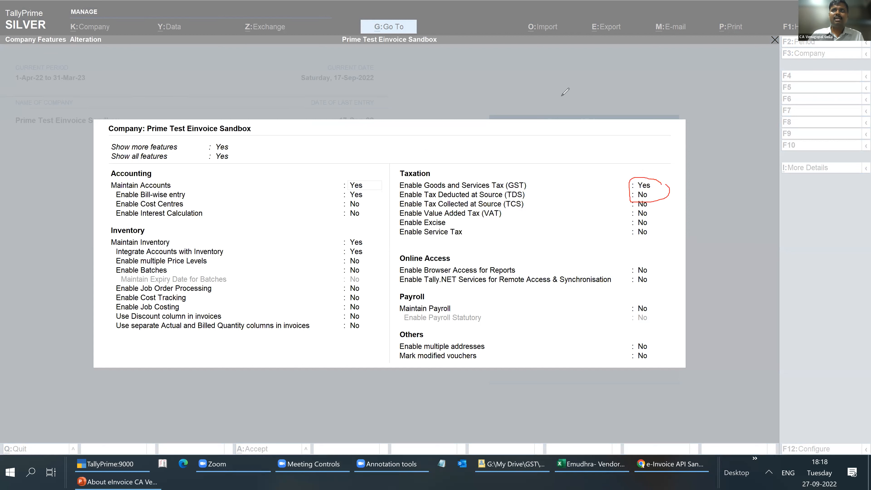
{"action": "left_click", "coordinate": [645, 191]}
{"action": "left_click", "coordinate": [644, 188]}
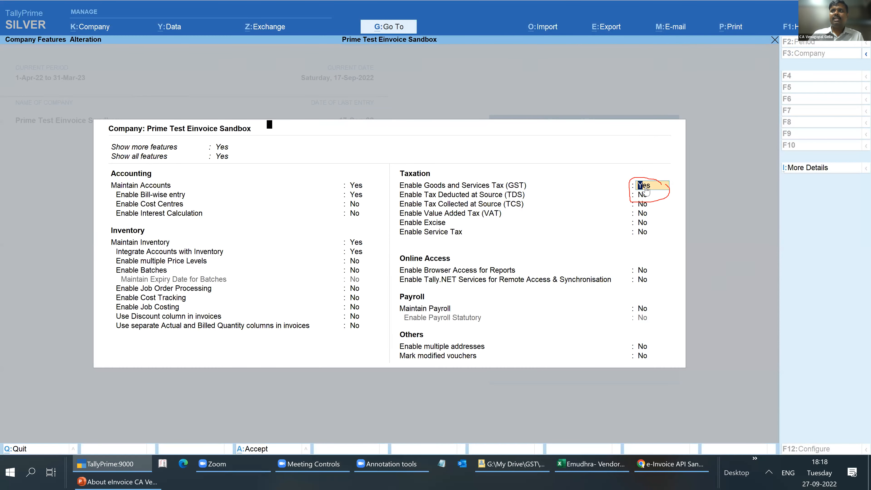
{"action": "key", "text": "Return"}
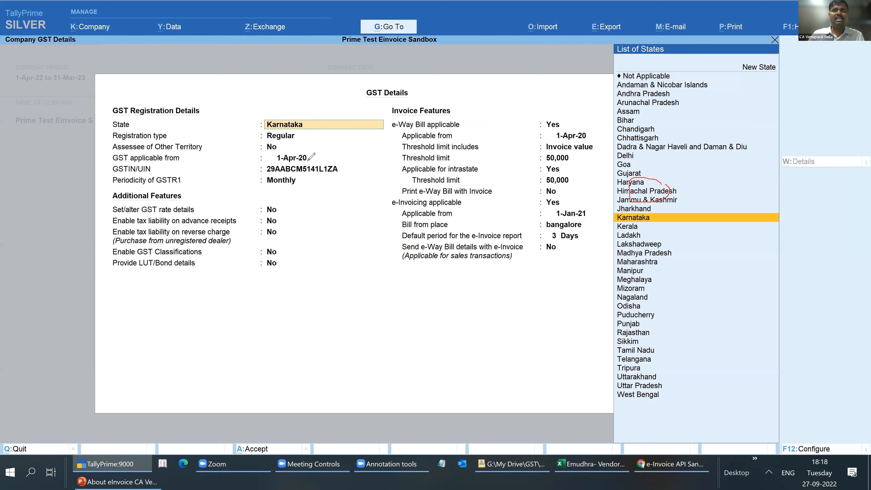
- Mark the GSTIN/UIN, Invoice Features and e-Invoicing applicable entries, then clear the annotations and quit GST Details without saving
{"action": "mouse_move", "coordinate": [348, 165]}
{"action": "left_mouse_down"}
{"action": "mouse_move", "coordinate": [256, 160]}
{"action": "mouse_move", "coordinate": [301, 193]}
{"action": "mouse_move", "coordinate": [331, 164]}
{"action": "left_mouse_up"}
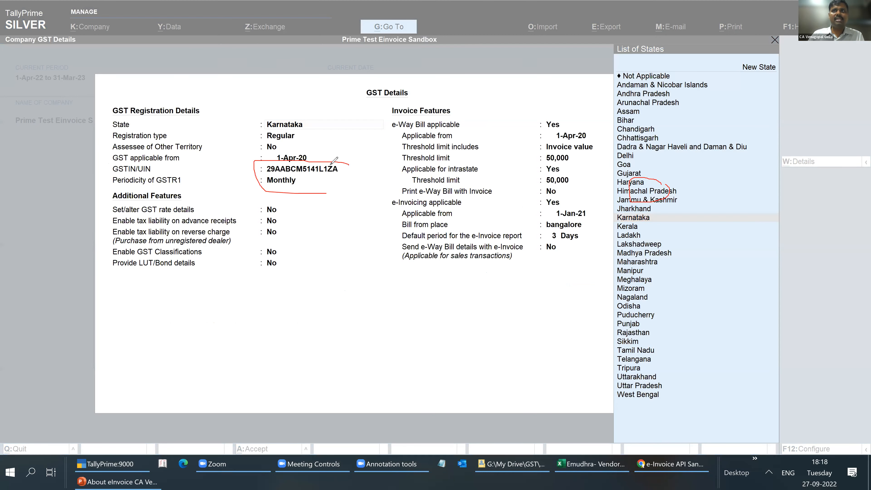
{"action": "left_click_drag", "start_coordinate": [561, 102], "coordinate": [574, 105]}
{"action": "mouse_move", "coordinate": [381, 101]}
{"action": "left_mouse_down"}
{"action": "mouse_move", "coordinate": [371, 321]}
{"action": "mouse_move", "coordinate": [592, 313]}
{"action": "mouse_move", "coordinate": [606, 207]}
{"action": "left_mouse_up"}
{"action": "left_click_drag", "start_coordinate": [600, 164], "coordinate": [591, 102]}
{"action": "mouse_move", "coordinate": [579, 199]}
{"action": "left_mouse_down"}
{"action": "mouse_move", "coordinate": [376, 193]}
{"action": "mouse_move", "coordinate": [566, 208]}
{"action": "mouse_move", "coordinate": [569, 189]}
{"action": "left_mouse_up"}
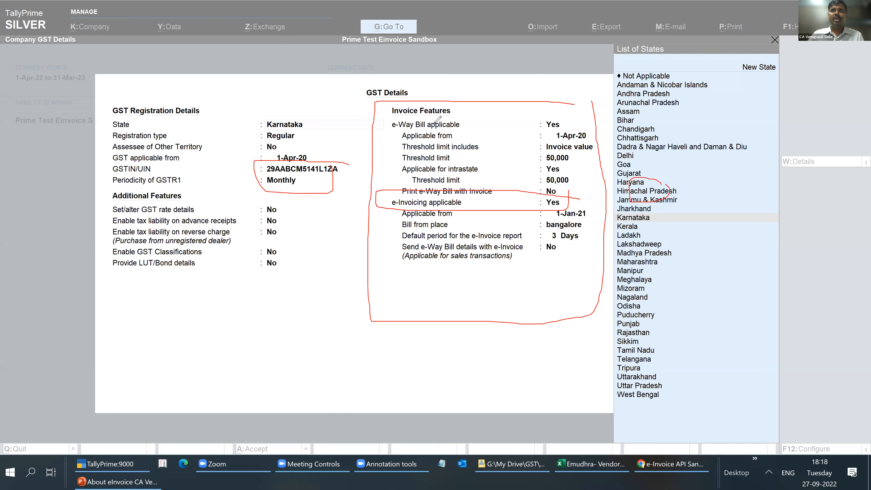
{"action": "left_click", "coordinate": [309, 95]}
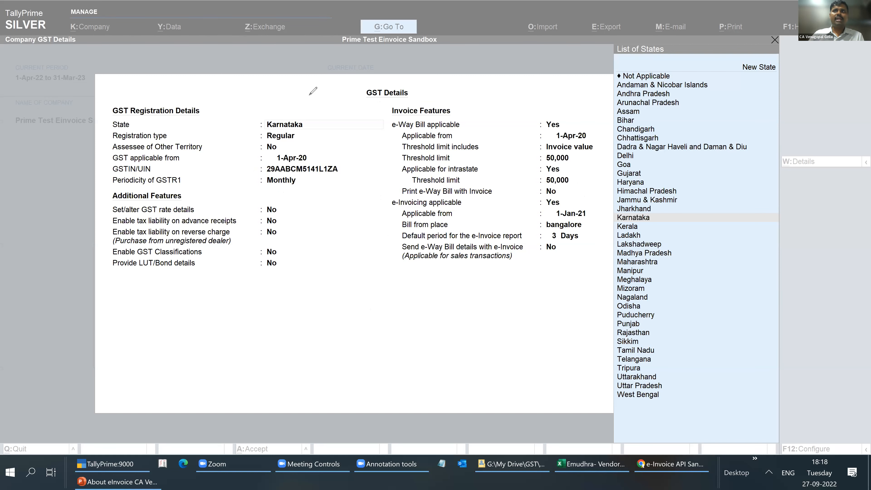
{"action": "left_click", "coordinate": [54, 369]}
{"action": "key", "text": "Escape"}
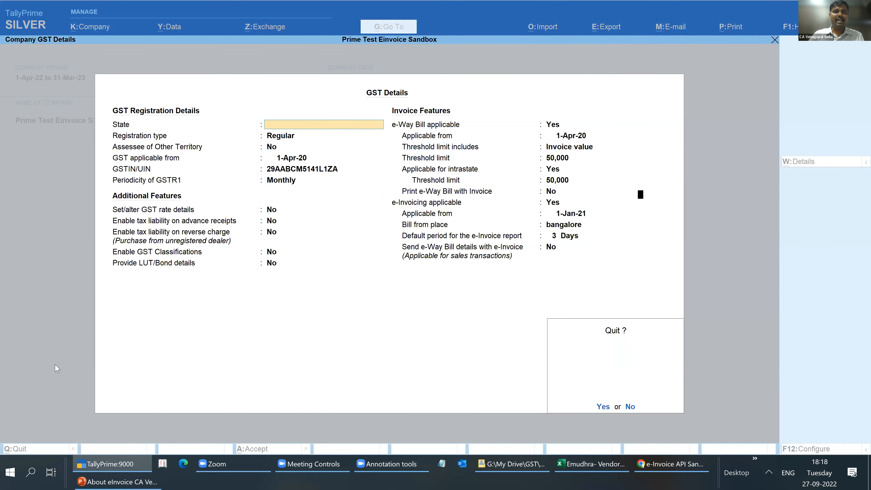
{"action": "key", "text": "y"}
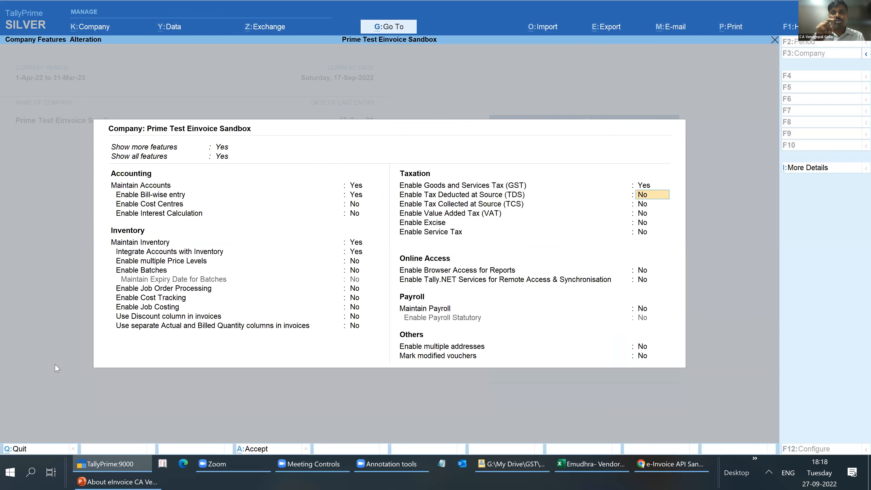
- Open the additional company details and expand the list to show more entries and the inactive ones
{"action": "left_click", "coordinate": [819, 172]}
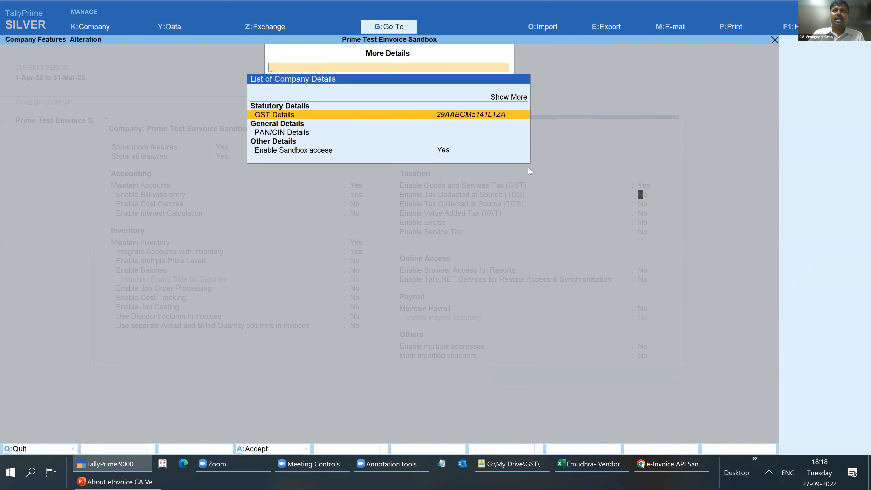
{"action": "key", "text": "Escape"}
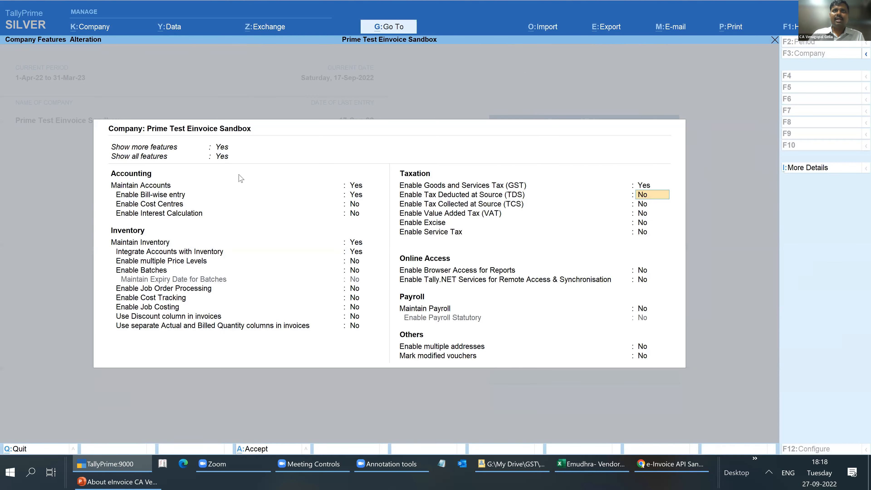
{"action": "left_click", "coordinate": [800, 172]}
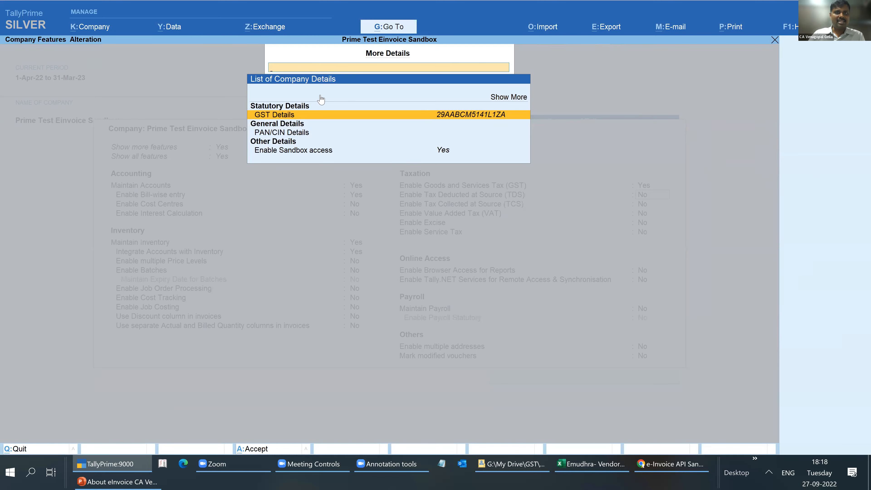
{"action": "left_click", "coordinate": [447, 262]}
{"action": "left_click", "coordinate": [508, 101]}
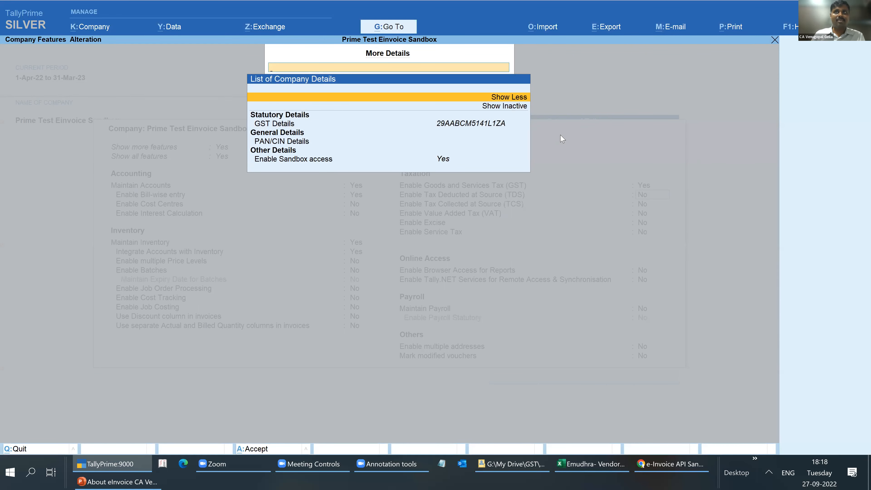
{"action": "key", "text": "Down"}
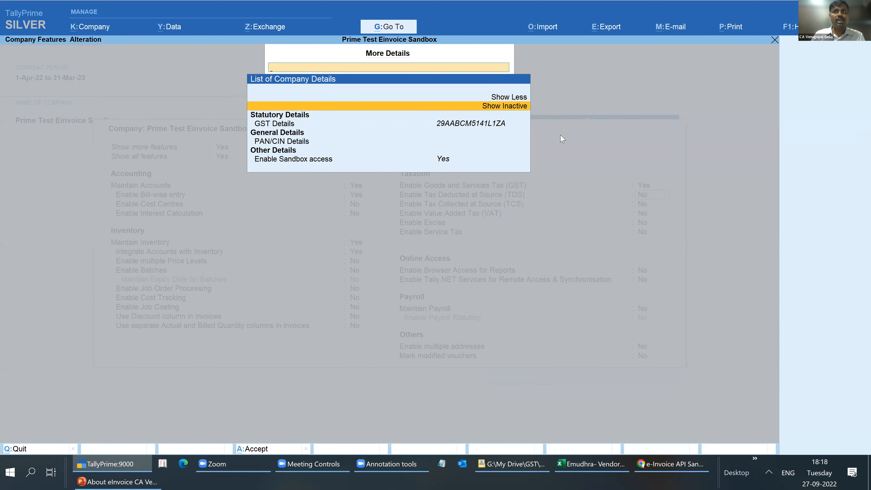
{"action": "key", "text": "Return"}
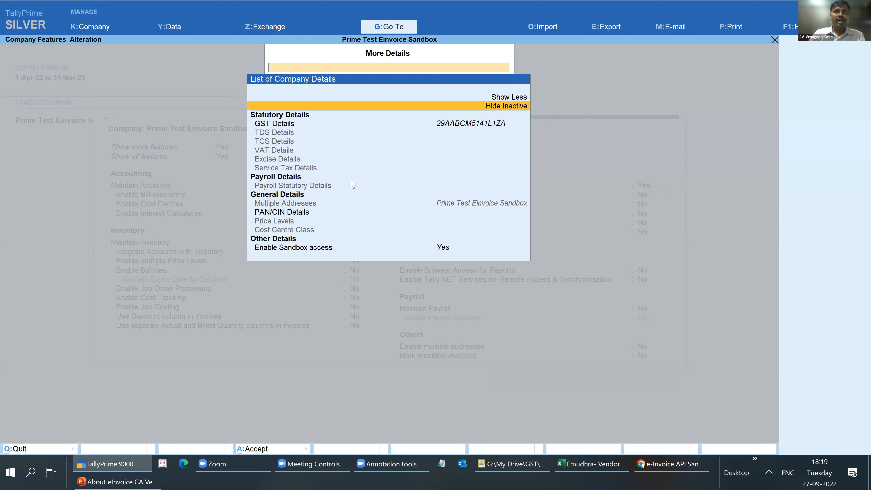
- Open the Enable Sandbox access setting, keep it at Yes, and accept the company features
{"action": "left_click", "coordinate": [311, 251]}
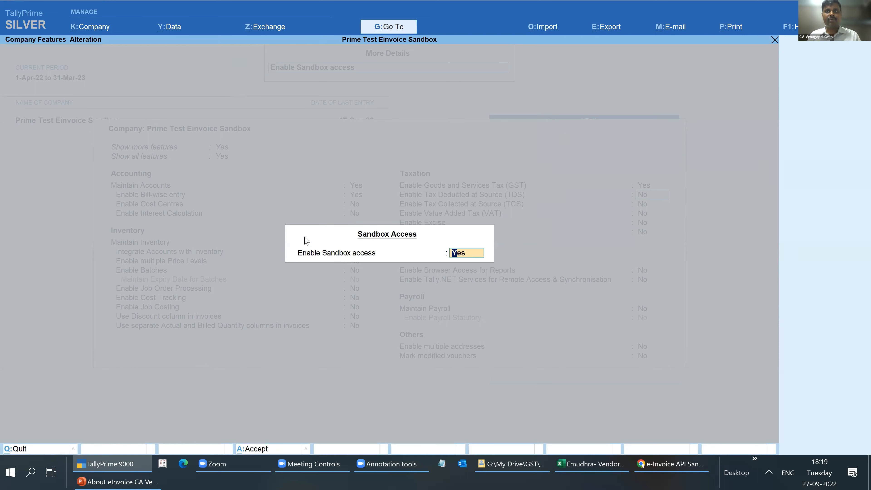
{"action": "key", "text": "Return"}
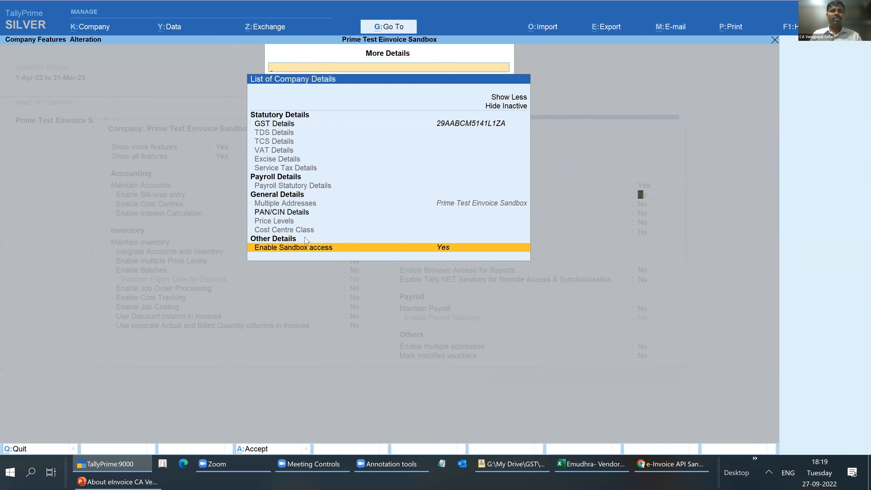
{"action": "key", "text": "Escape"}
{"action": "key", "text": "ctrl+a"}
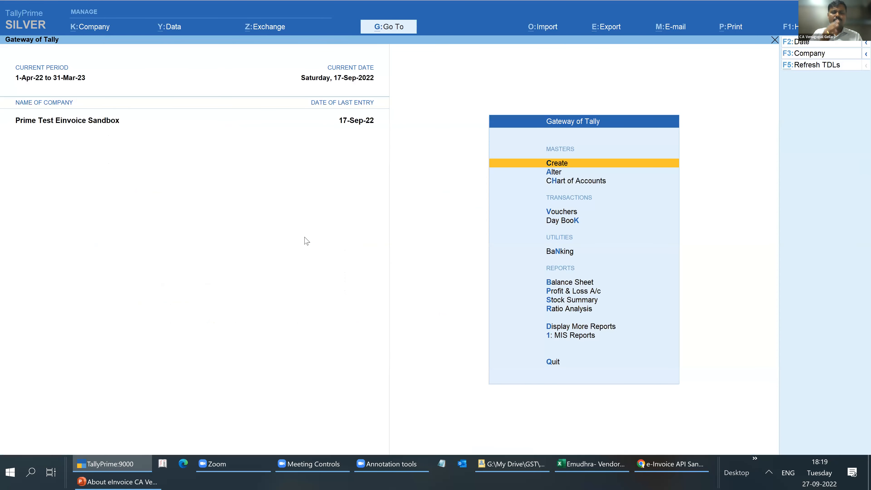
{"action": "key", "text": "Escape"}
{"action": "key", "text": "Escape"}
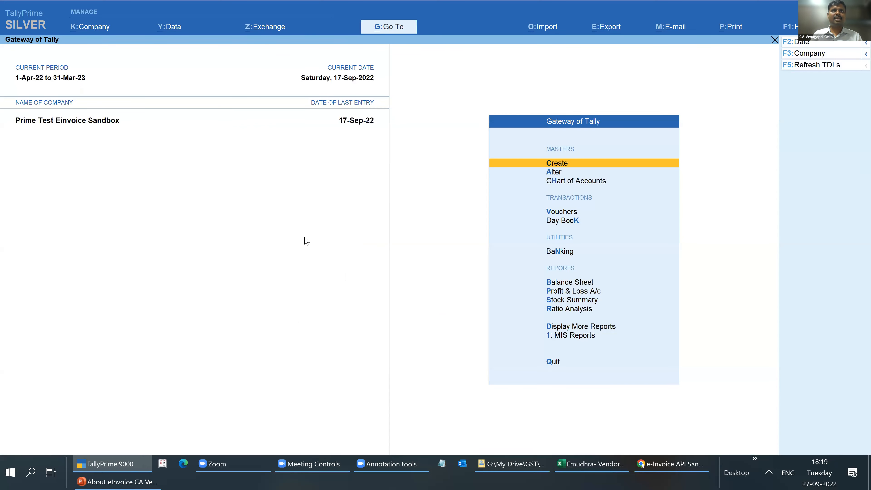
- Start a new sales voucher
{"action": "key", "text": "v"}
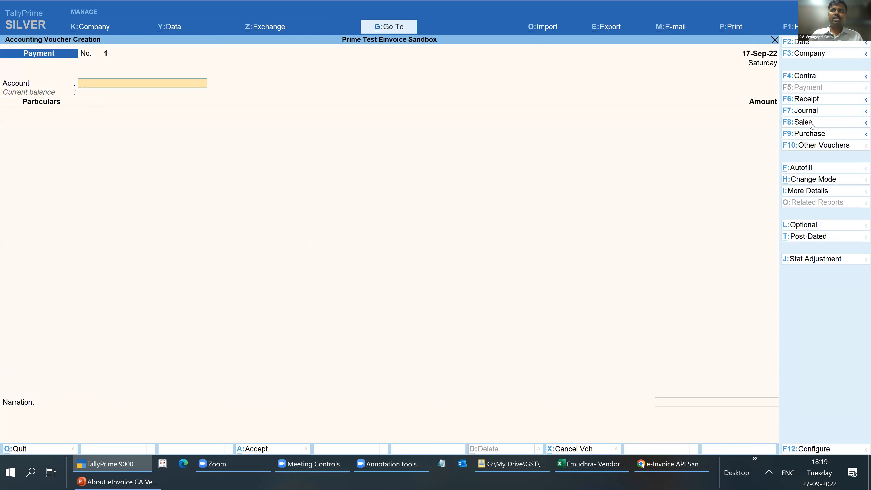
{"action": "left_click", "coordinate": [802, 122]}
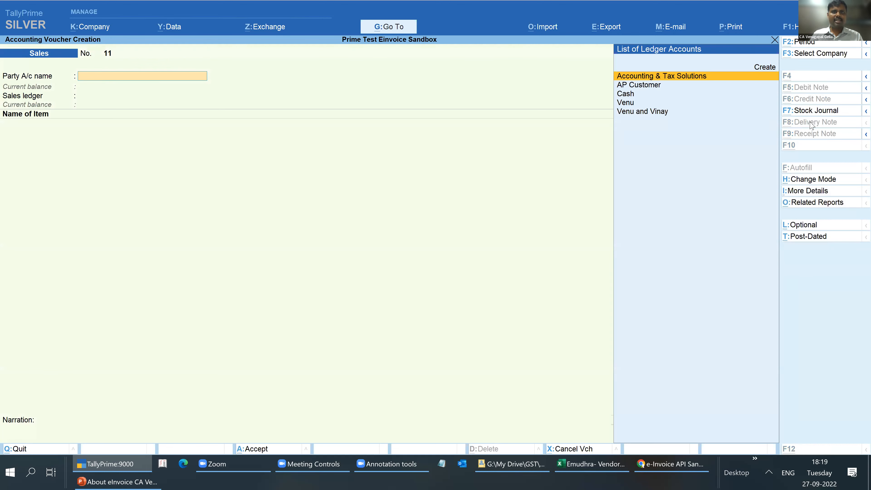
{"action": "key", "text": "alt+c"}
{"action": "key", "text": "Escape"}
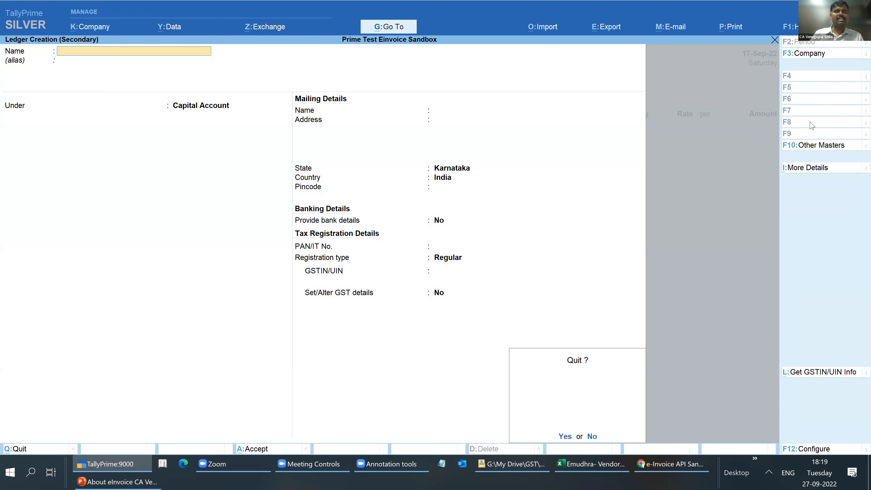
{"action": "key", "text": "y"}
- Choose the last customer ledger in the list as the voucher's party, accept blank dispatch details, and go through its party details
{"action": "key", "text": "Down"}
{"action": "key", "text": "Down"}
{"action": "key", "text": "Down"}
{"action": "key", "text": "Down"}
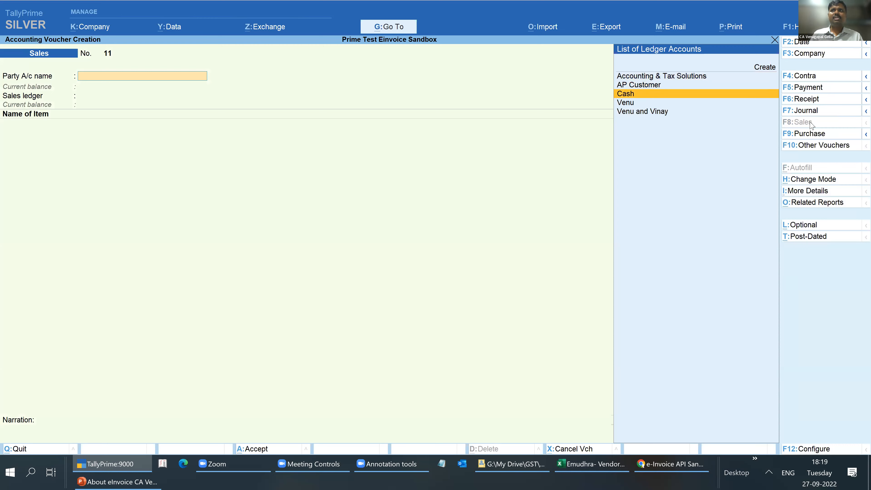
{"action": "key", "text": "Return"}
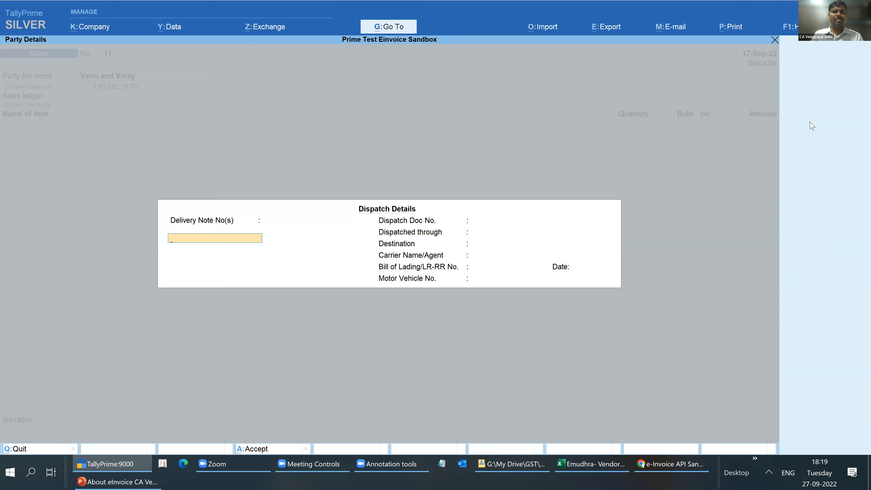
{"action": "key", "text": "ctrl+a"}
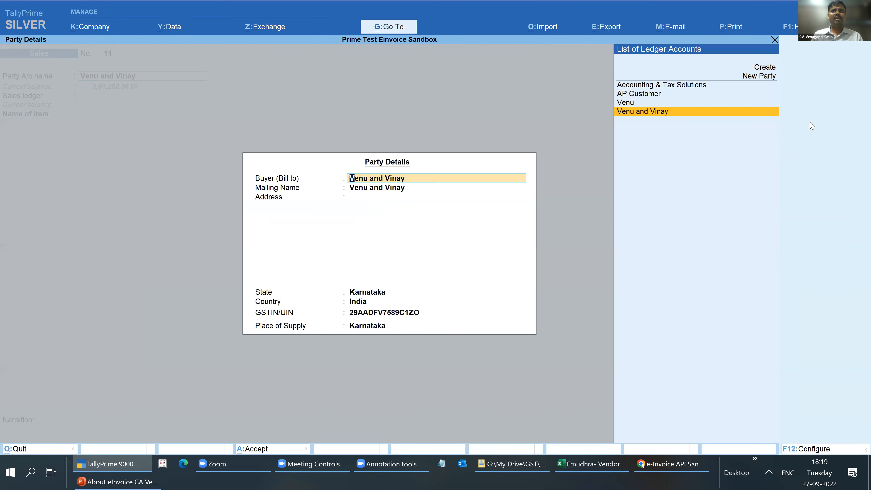
{"action": "key", "text": "Return"}
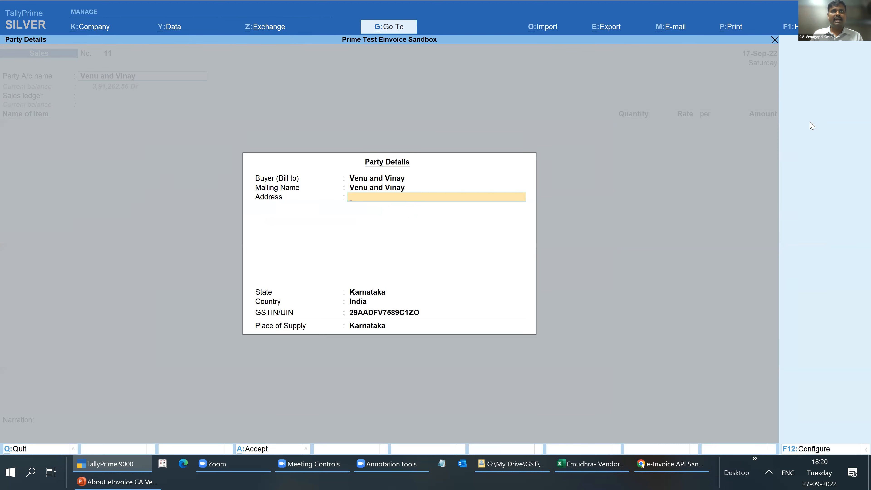
- Open the party's ledger for alteration from the voucher, point out its mailing address fields, and close the ledger without changes
{"action": "key", "text": "BackSpace"}
{"action": "key", "text": "BackSpace"}
{"action": "key", "text": "ctrl+Return"}
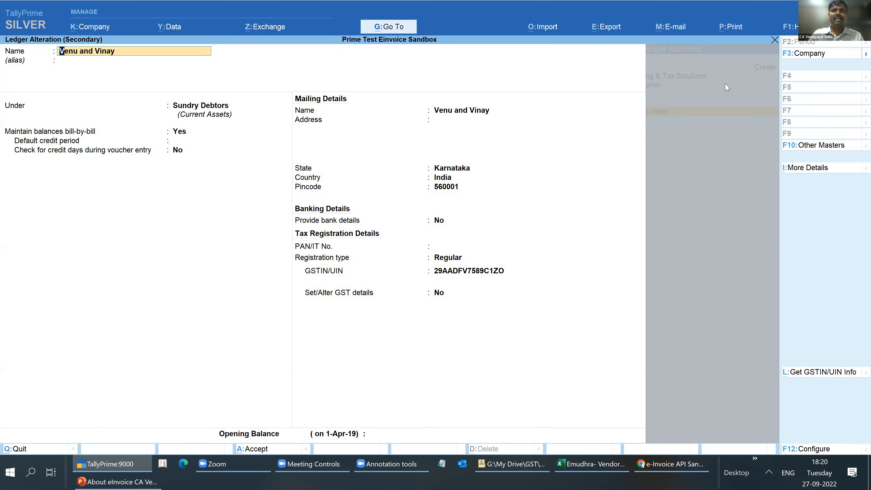
{"action": "mouse_move", "coordinate": [504, 118]}
{"action": "left_mouse_down"}
{"action": "mouse_move", "coordinate": [443, 93]}
{"action": "mouse_move", "coordinate": [508, 147]}
{"action": "left_mouse_up"}
{"action": "left_click_drag", "start_coordinate": [502, 113], "coordinate": [508, 147]}
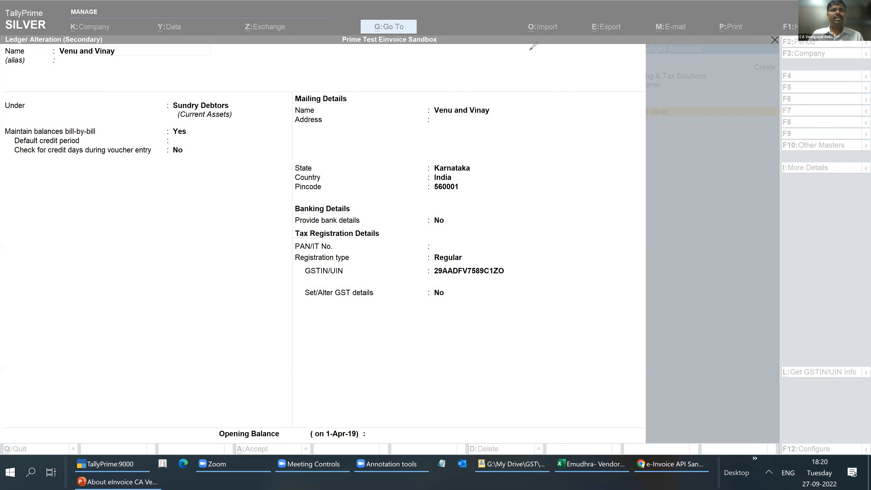
{"action": "left_click", "coordinate": [239, 156]}
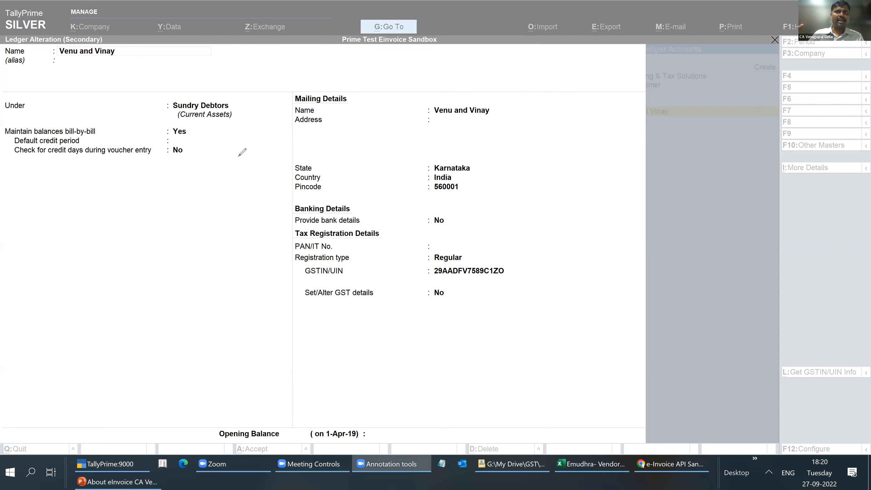
{"action": "left_click", "coordinate": [243, 134]}
{"action": "key", "text": "Escape"}
{"action": "key", "text": "Return"}
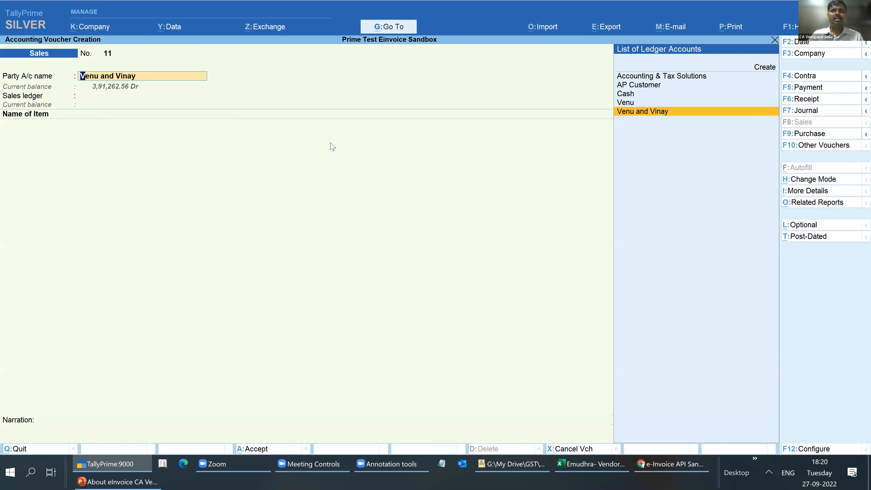
- Accept the party with its dispatch and party details, and select Item Sales as the sales ledger
{"action": "key", "text": "Return"}
{"action": "key", "text": "Return"}
{"action": "key", "text": "Return"}
{"action": "key", "text": "Return"}
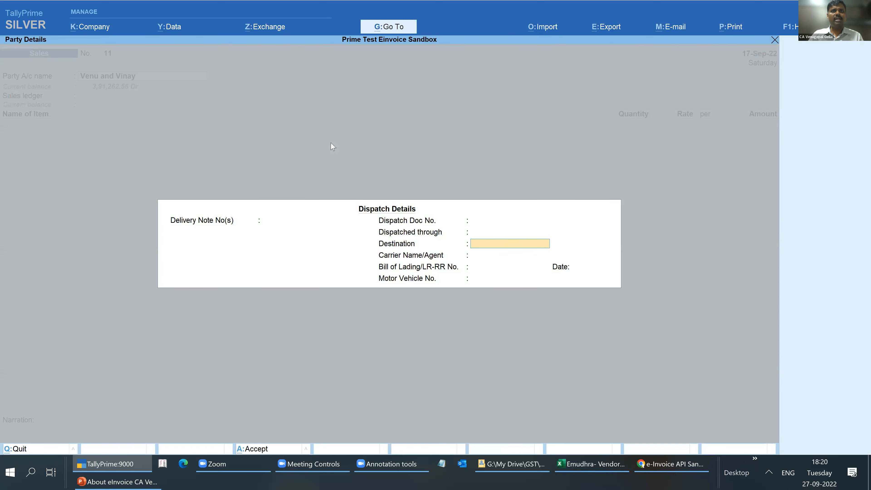
{"action": "key", "text": "ctrl+a"}
{"action": "key", "text": "ctrl+a"}
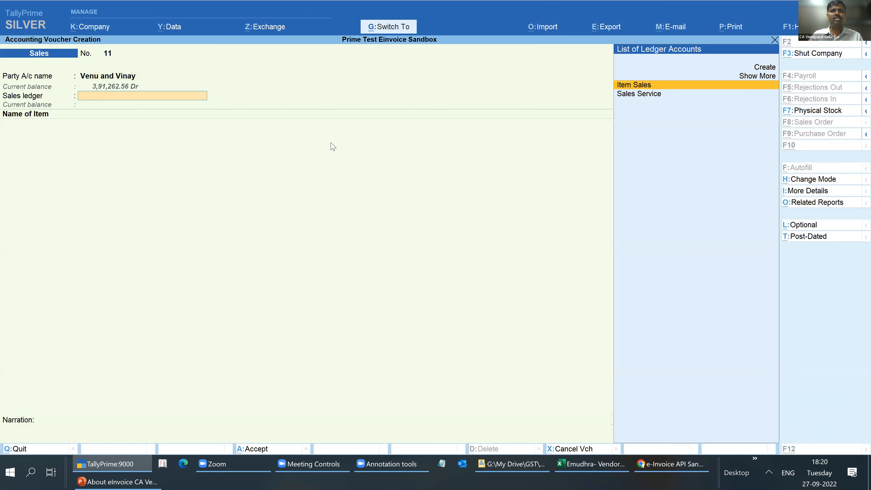
{"action": "key", "text": "Return"}
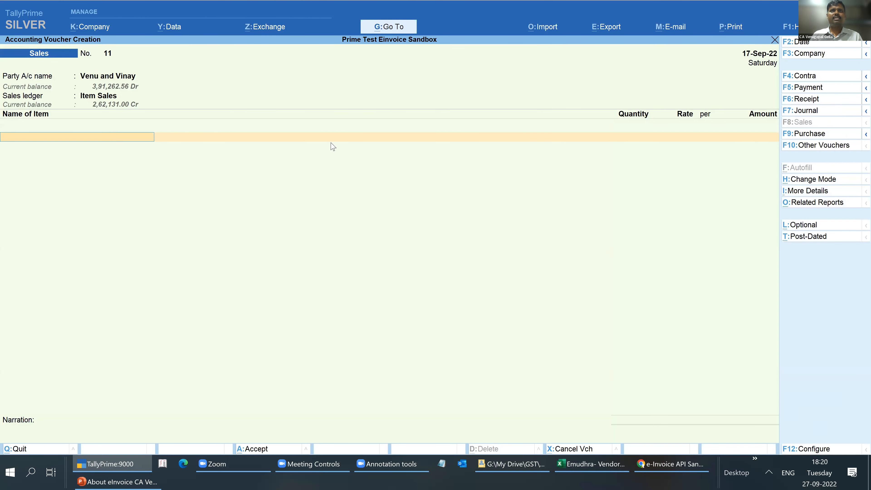
- Add the stock item Pen with a quantity of 15 at the default rate, and finish the item list
{"action": "key", "text": "Down"}
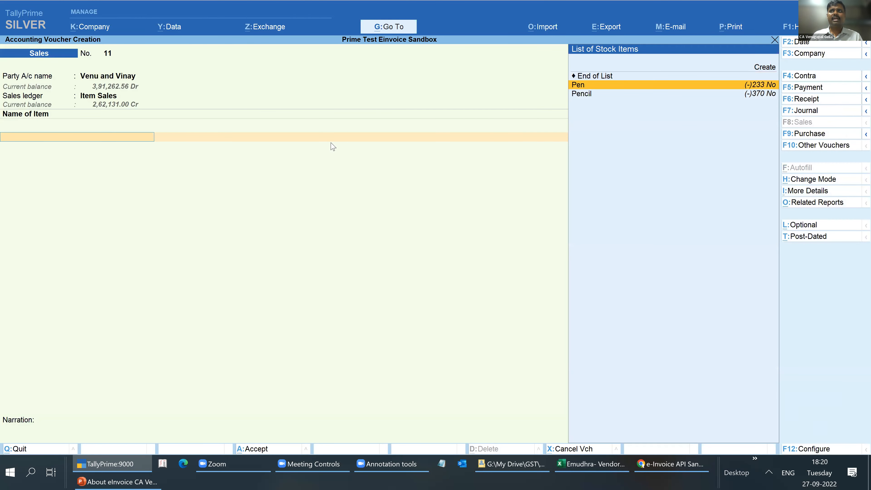
{"action": "key", "text": "Return"}
{"action": "type", "text": "15"}
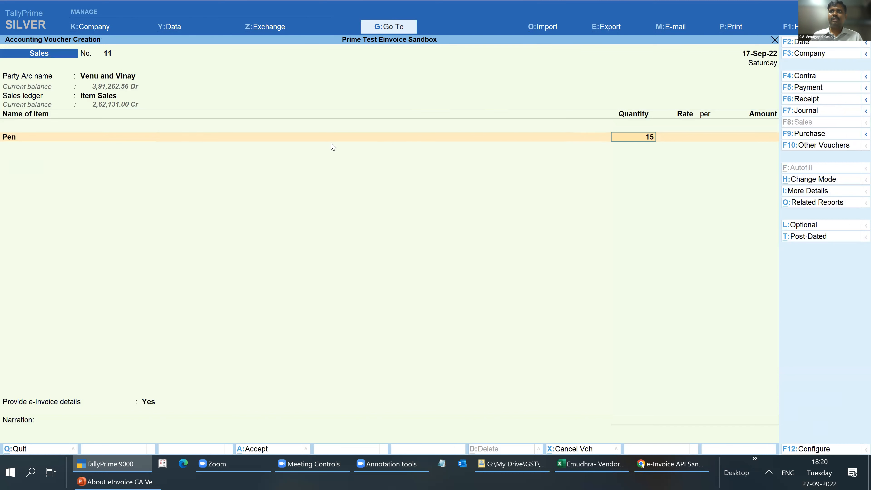
{"action": "key", "text": "Return"}
{"action": "key", "text": "Return"}
{"action": "key", "text": "Return"}
{"action": "key", "text": "Return"}
{"action": "key", "text": "Return"}
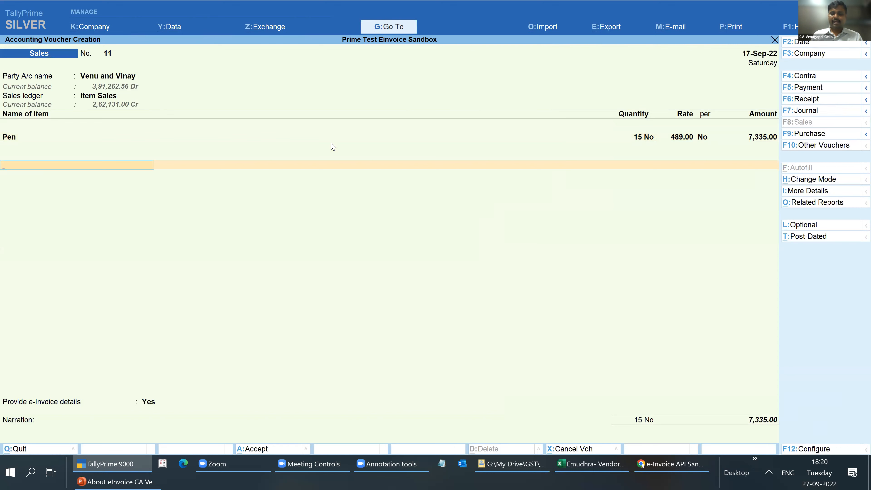
- Add the Output Cgst ledger below the item and accept its calculated tax amount
{"action": "type", "text": "Ou"}
{"action": "key", "text": "Down"}
{"action": "key", "text": "Down"}
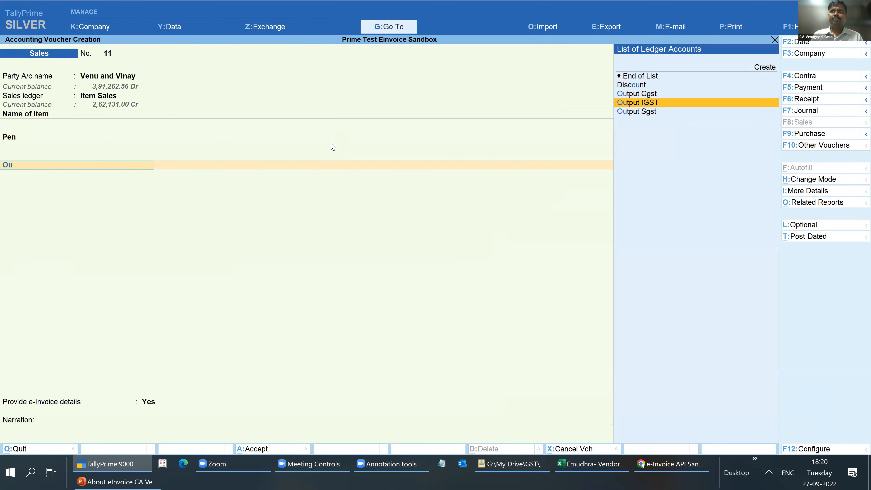
{"action": "key", "text": "Up"}
{"action": "key", "text": "Return"}
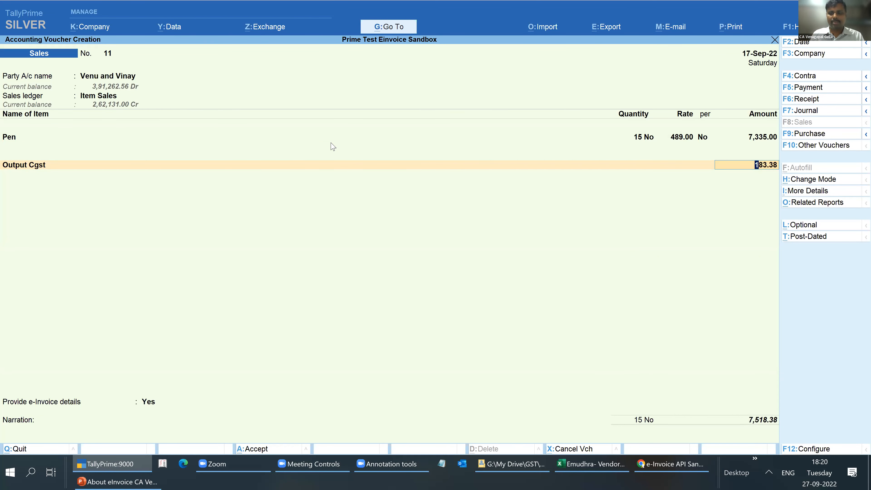
{"action": "key", "text": "Return"}
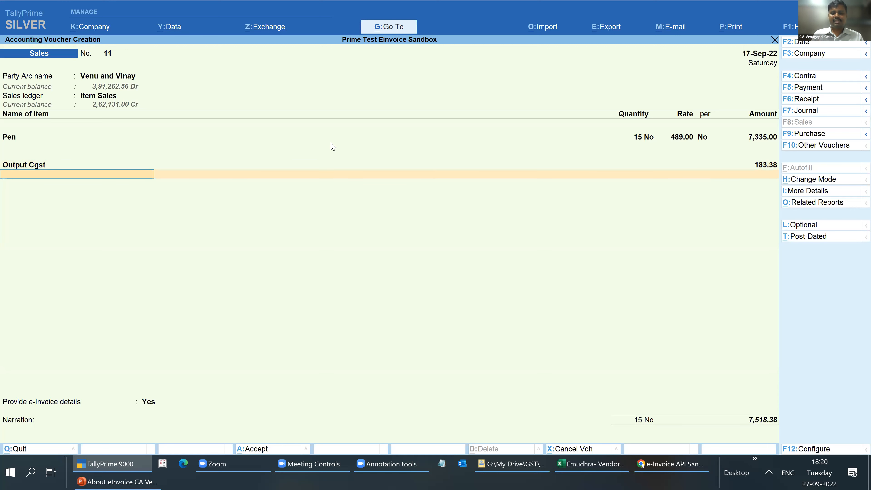
- Add the Input SGST ledger as the second tax line of the sales voucher
{"action": "type", "text": "Sg"}
{"action": "key", "text": "Down"}
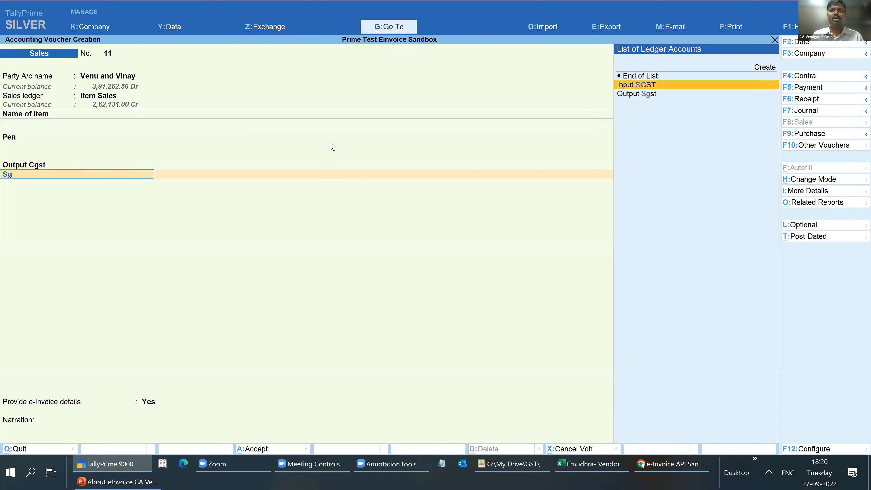
{"action": "key", "text": "Return"}
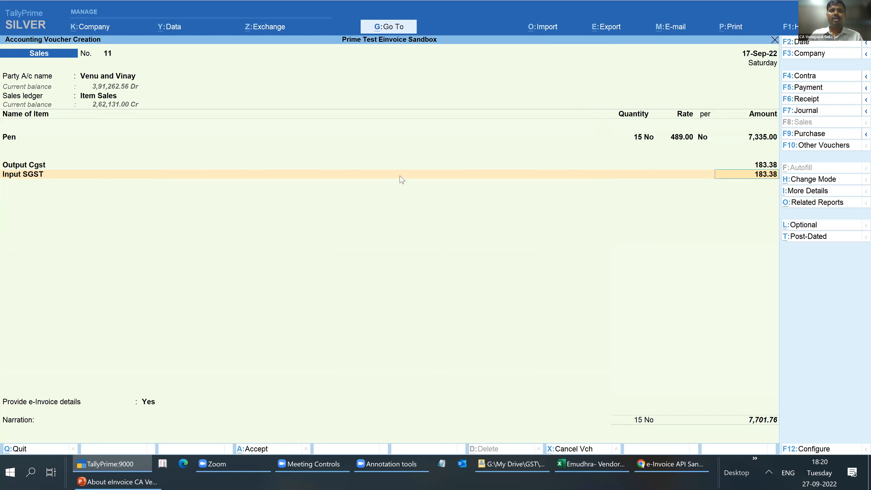
- Launch OneNote, return to the sales voucher in TallyPrime, and accept the Input SGST amount
{"action": "key", "text": "super+r"}
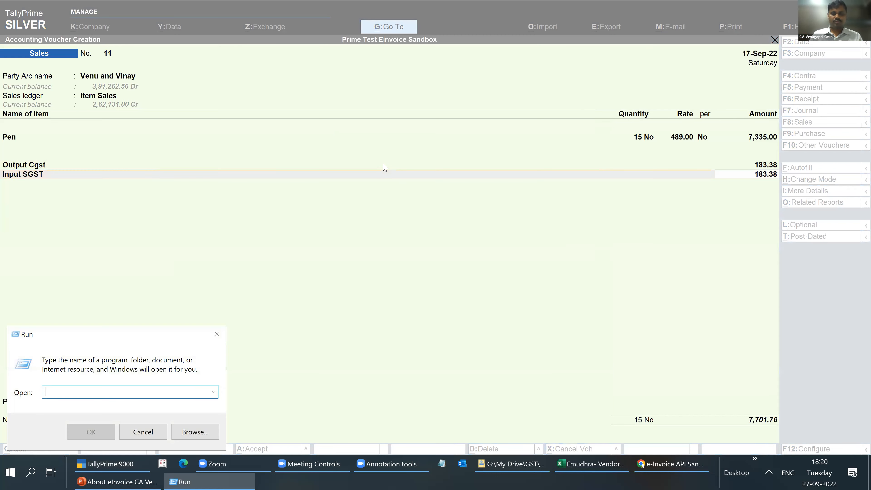
{"action": "type", "text": "onenote"}
{"action": "key", "text": "Return"}
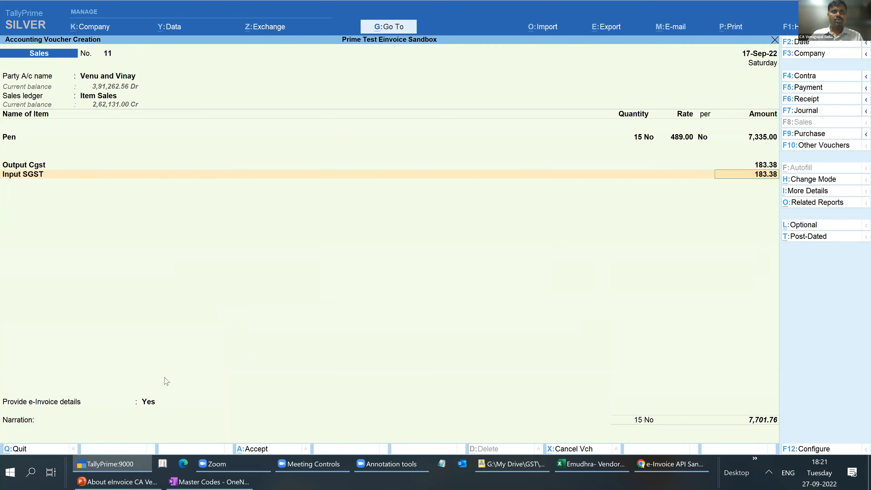
{"action": "key", "text": "Return"}
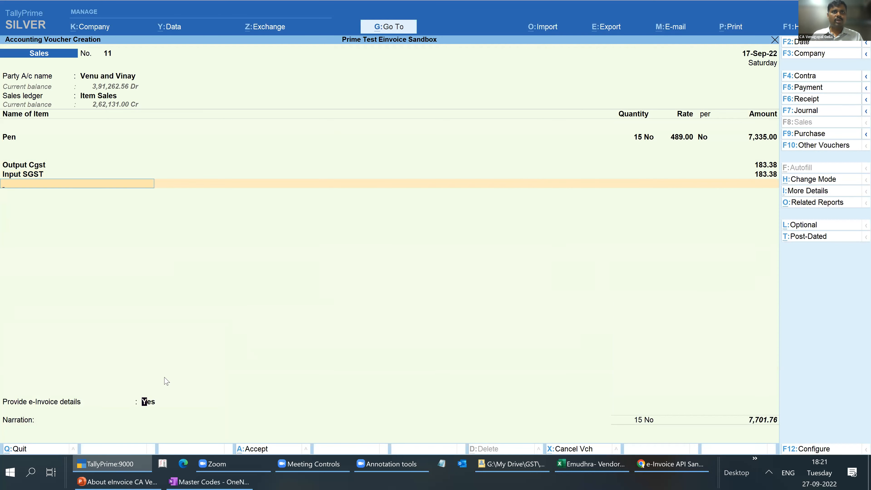
- Finish the ledger list, set Provide e-Invoice details to Yes, and accept the default bill-to and ship-to places
{"action": "key", "text": "Return"}
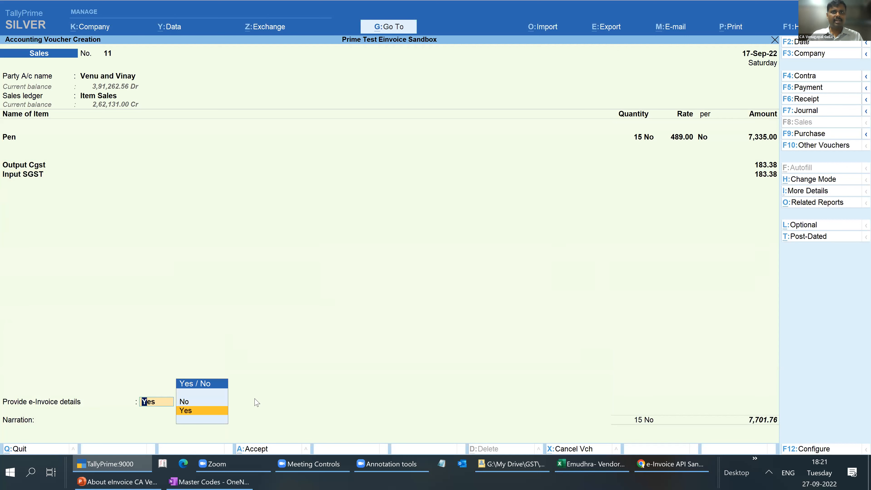
{"action": "left_click", "coordinate": [191, 411]}
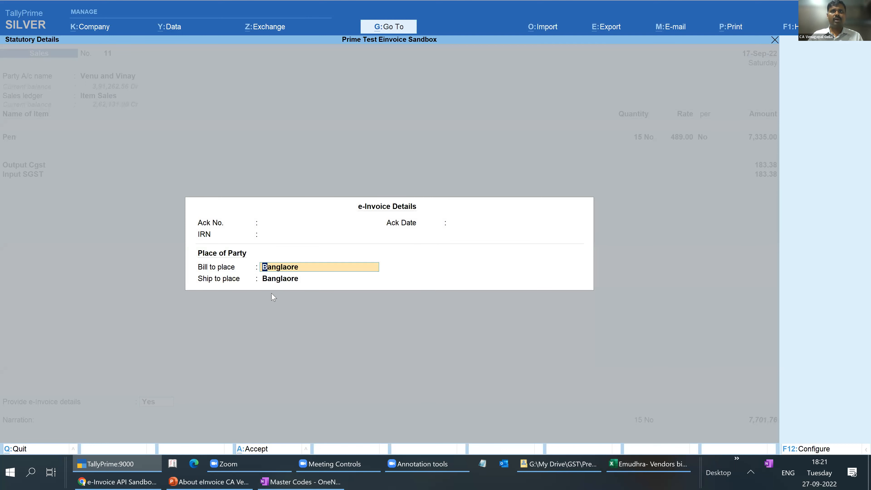
{"action": "key", "text": "Return"}
- Accept the bill-wise details as a New Ref and enter the narration "test invoice for demo"
{"action": "key", "text": "Return"}
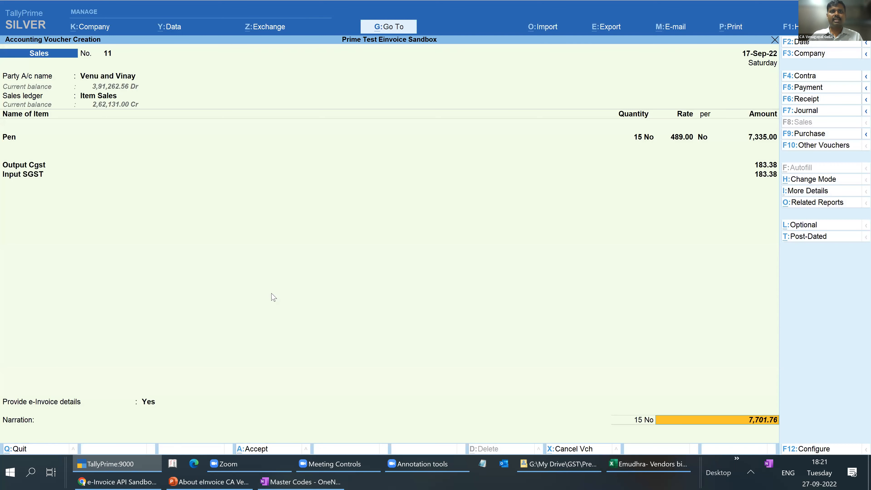
{"action": "key", "text": "Return"}
{"action": "key", "text": "Return"}
{"action": "key", "text": "Return"}
{"action": "key", "text": "Return"}
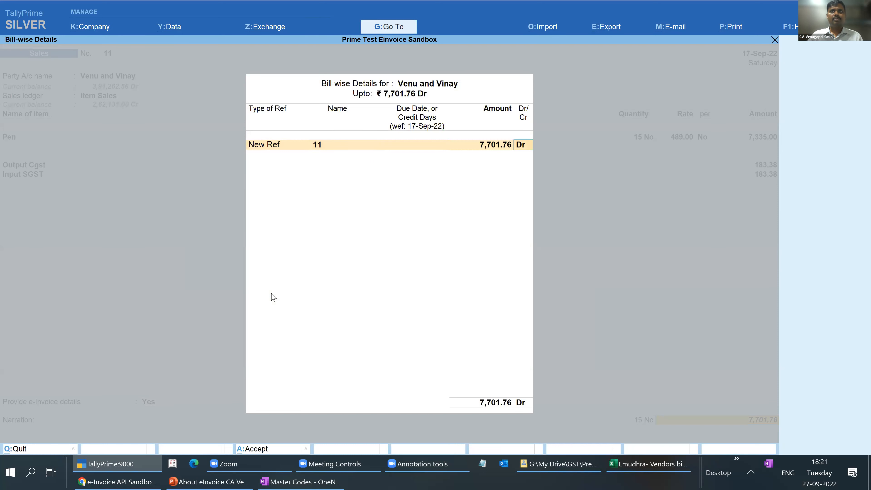
{"action": "key", "text": "Return"}
{"action": "type", "text": "test invoice fo"}
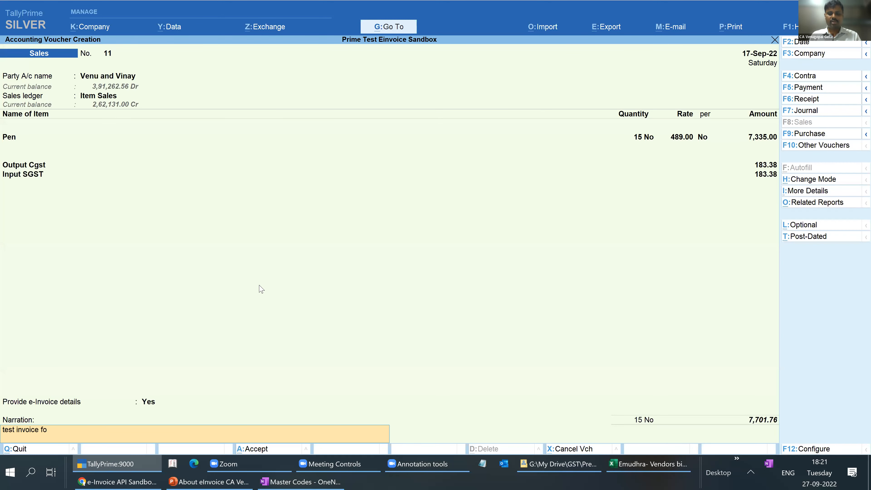
{"action": "type", "text": "r demo"}
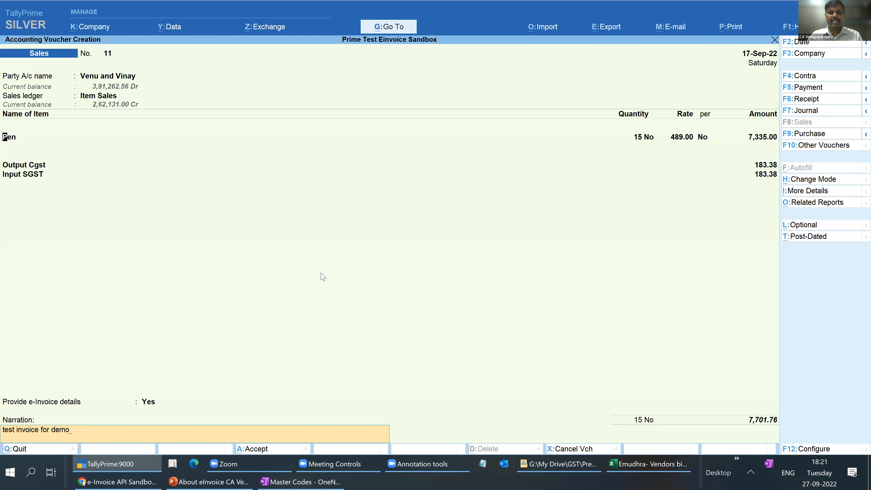
- Change the sales voucher date to 21-9 and accept the item name
{"action": "key", "text": "F2"}
{"action": "type", "text": "21-9"}
{"action": "key", "text": "Return"}
{"action": "key", "text": "Return"}
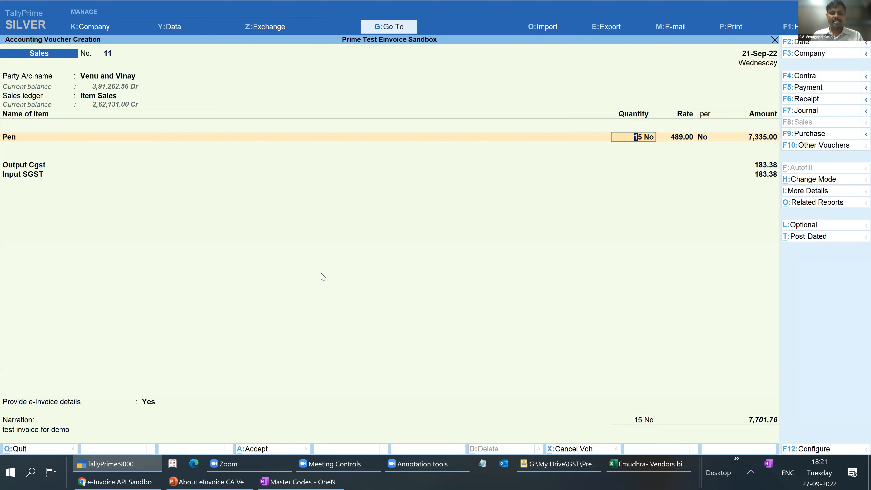
- Save the sales voucher with e-invoice generation requested, and return to the Gateway of Tally
{"action": "key", "text": "ctrl"}
{"action": "key", "text": "ctrl+a"}
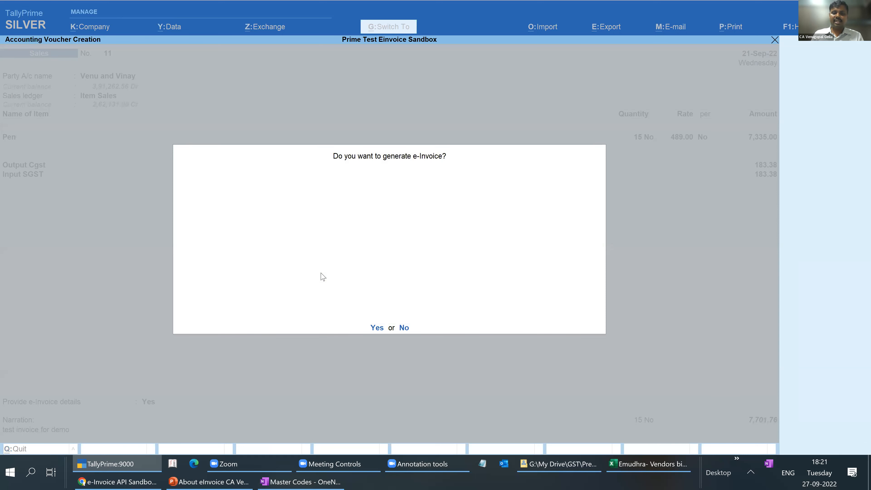
{"action": "key", "text": "y"}
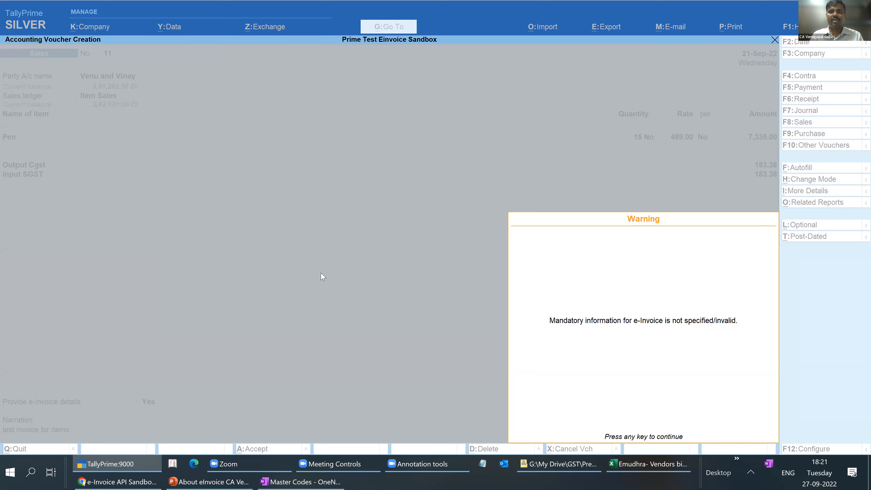
{"action": "key", "text": "Return"}
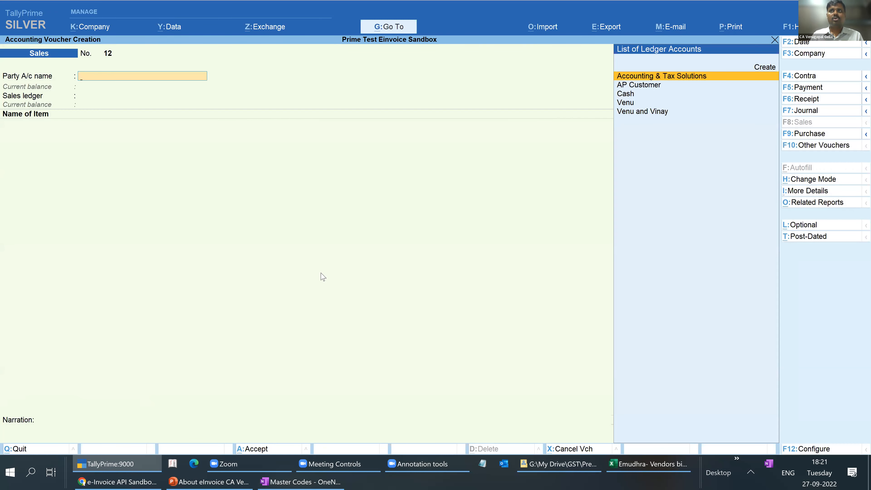
{"action": "key", "text": "Escape"}
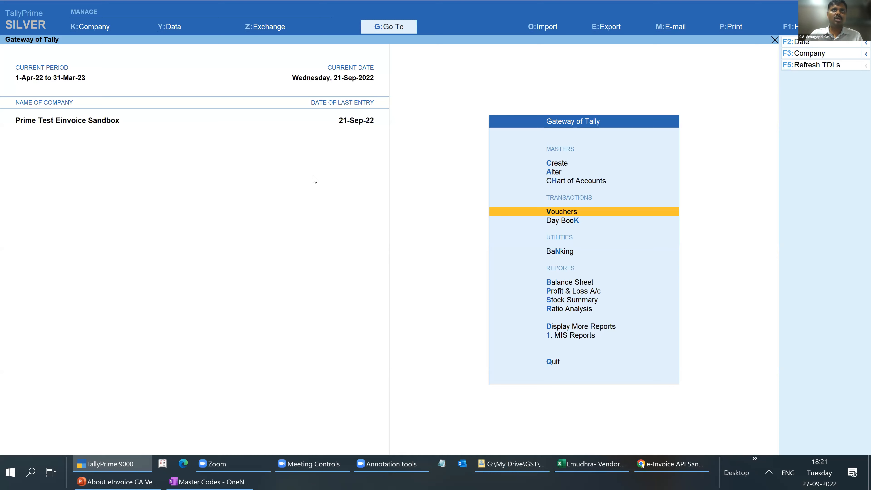
- Open the e-Invoice report from Send for e-Invoicing and mark the missing-information heading and its voucher count
{"action": "left_click", "coordinate": [359, 51]}
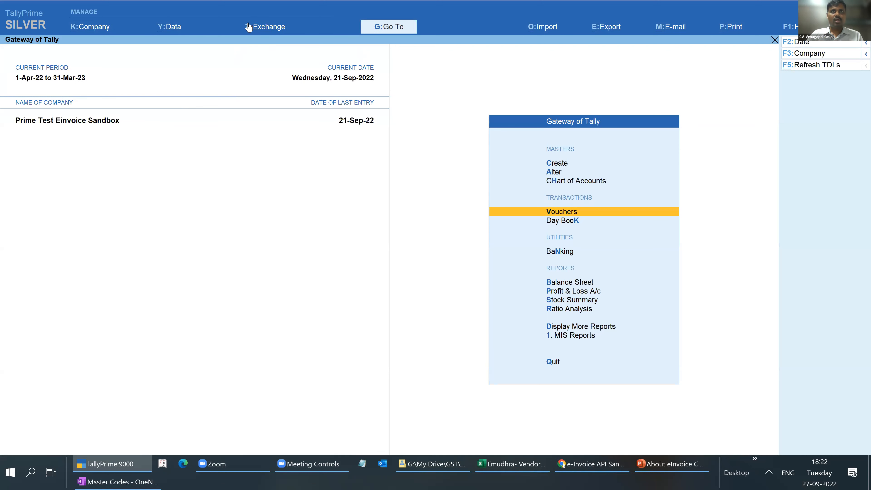
{"action": "left_click", "coordinate": [253, 28]}
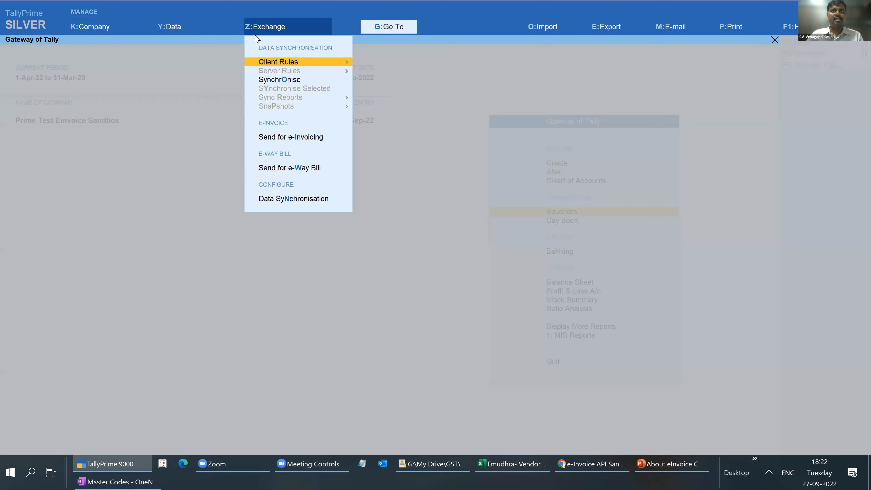
{"action": "left_click", "coordinate": [280, 137]}
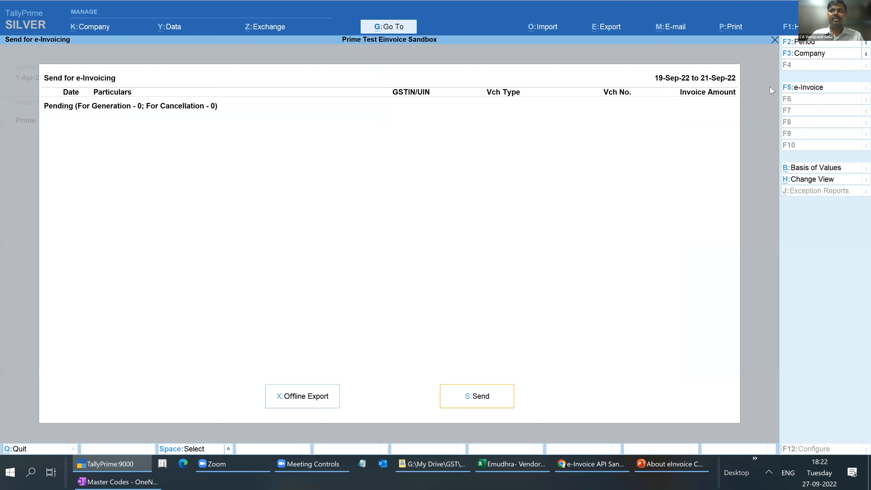
{"action": "left_click", "coordinate": [805, 89]}
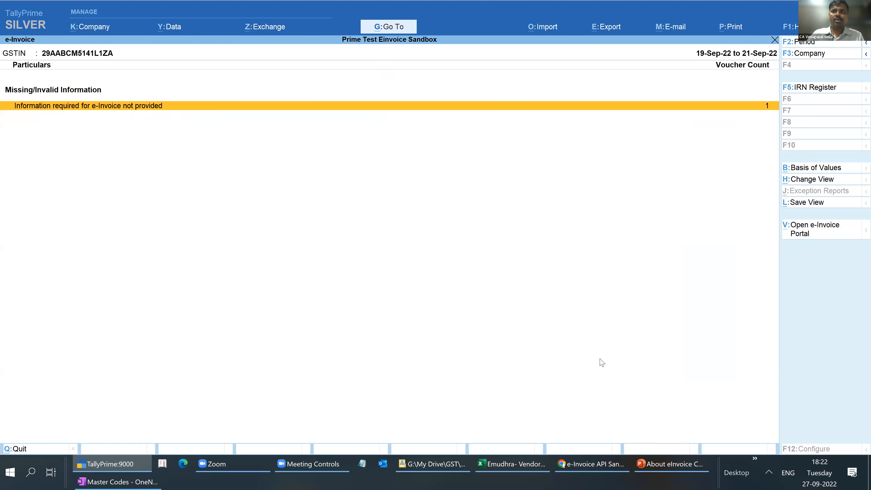
{"action": "mouse_move", "coordinate": [772, 94]}
{"action": "left_mouse_down"}
{"action": "mouse_move", "coordinate": [751, 116]}
{"action": "mouse_move", "coordinate": [766, 99]}
{"action": "left_mouse_up"}
{"action": "left_click_drag", "start_coordinate": [6, 97], "coordinate": [24, 98]}
{"action": "mouse_move", "coordinate": [68, 67]}
{"action": "left_mouse_down"}
{"action": "mouse_move", "coordinate": [7, 93]}
{"action": "mouse_move", "coordinate": [1, 81]}
{"action": "left_mouse_up"}
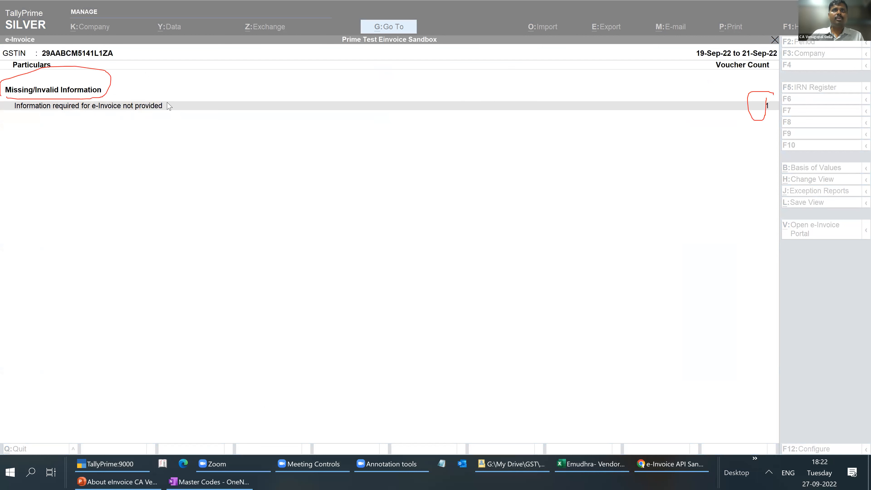
- Resolve the missing e-invoice information for sales voucher 11 by entering Bangalore as the Bill To address
{"action": "left_click", "coordinate": [148, 106]}
{"action": "left_click", "coordinate": [149, 108]}
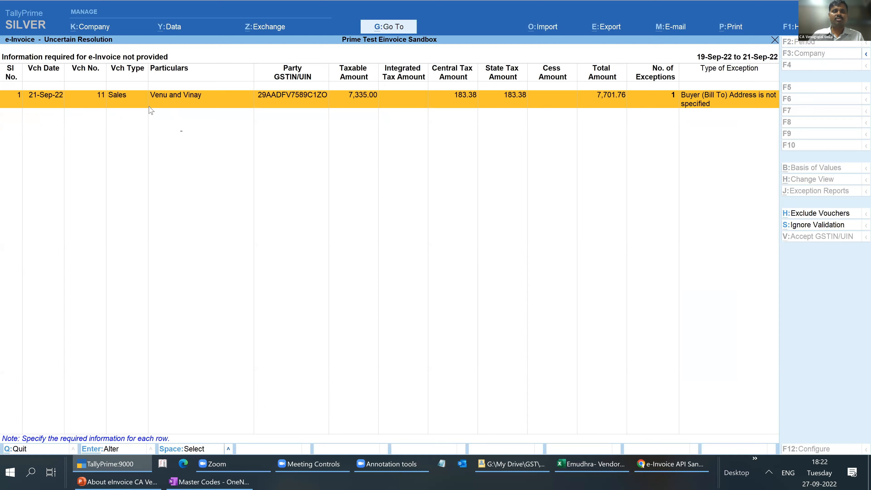
{"action": "left_click", "coordinate": [149, 107]}
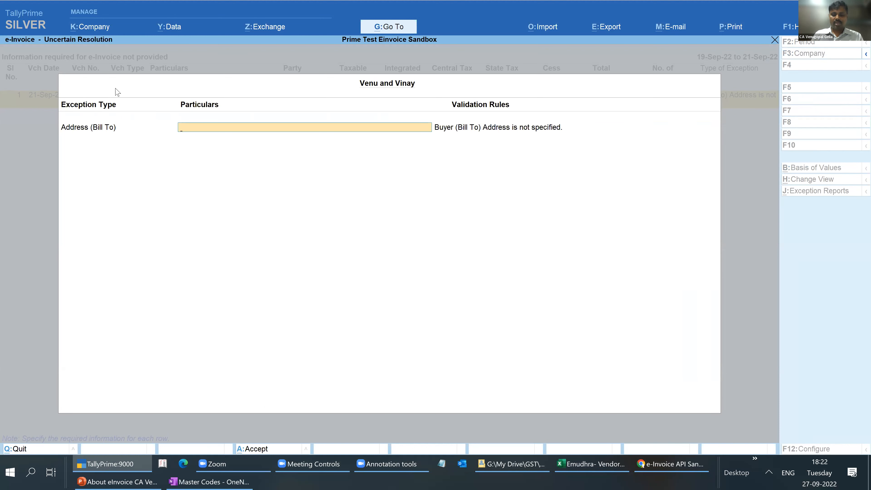
{"action": "type", "text": "Bangalore"}
{"action": "key", "text": "Return"}
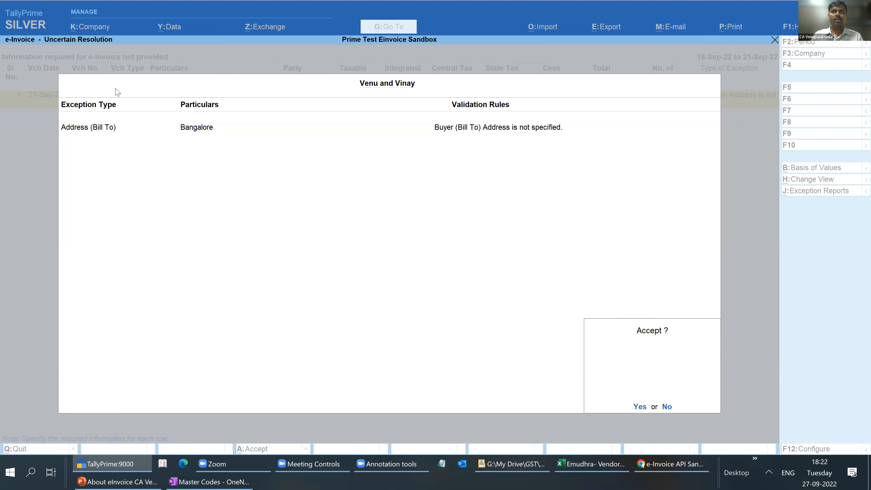
{"action": "key", "text": "Return"}
{"action": "key", "text": "Escape"}
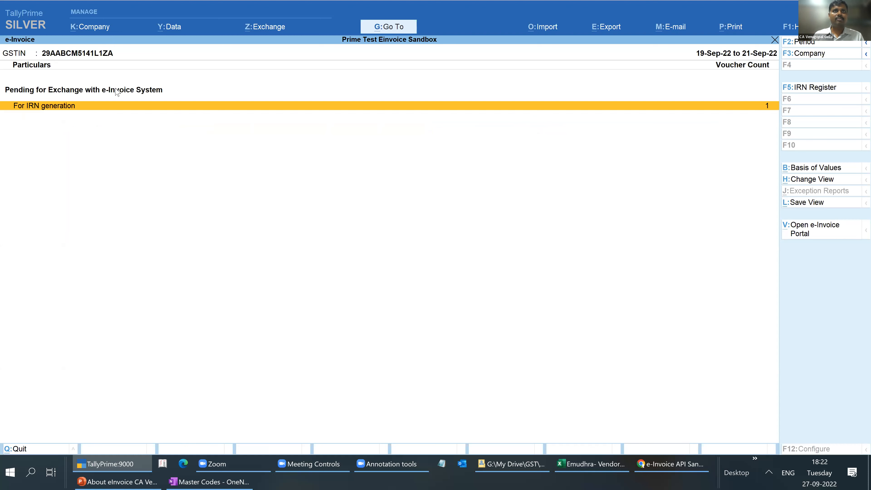
- Open sales voucher 11 from the Send for e-Invoicing list and preview its printed tax invoice
{"action": "key", "text": "Return"}
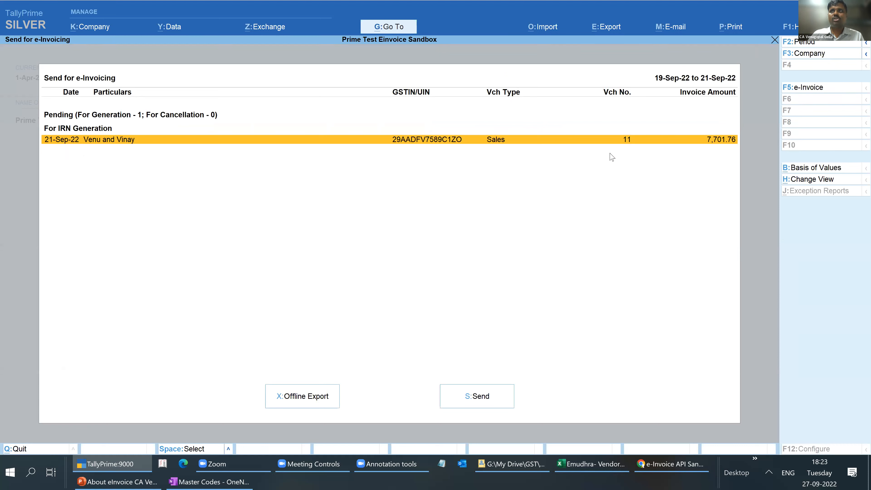
{"action": "double_click", "coordinate": [713, 141]}
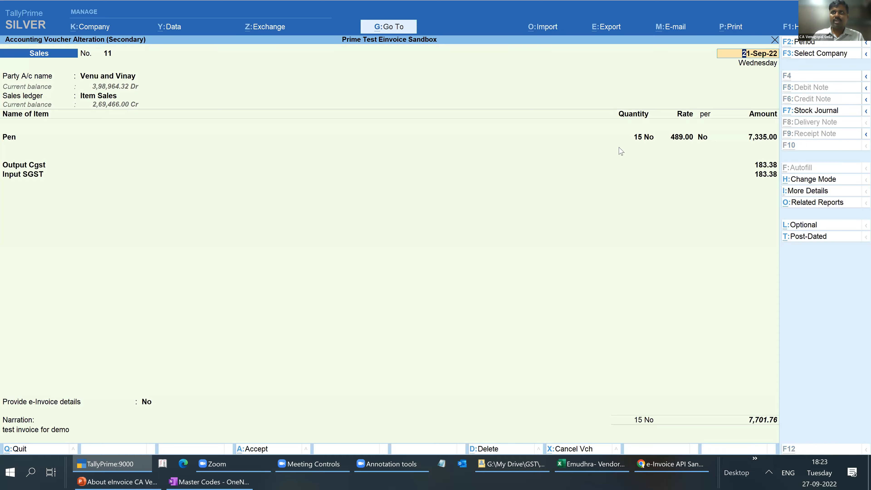
{"action": "key", "text": "alt+p"}
{"action": "key", "text": "Return"}
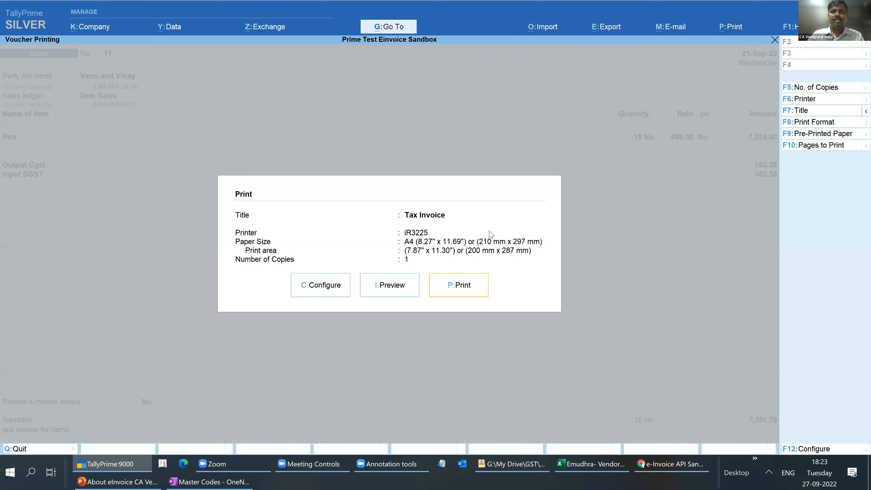
{"action": "left_click", "coordinate": [406, 285]}
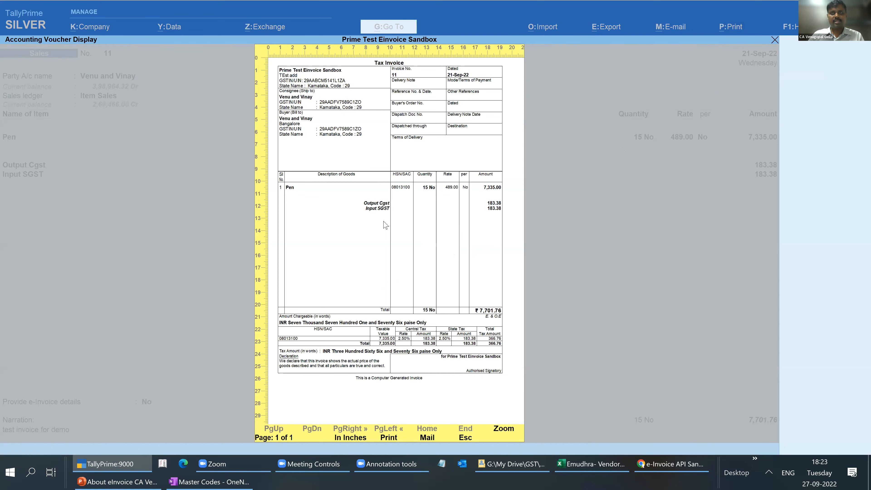
- Examine the enlarged tax invoice preview from header to item lines, and return to the Send for e-Invoicing list
{"action": "left_click", "coordinate": [373, 228]}
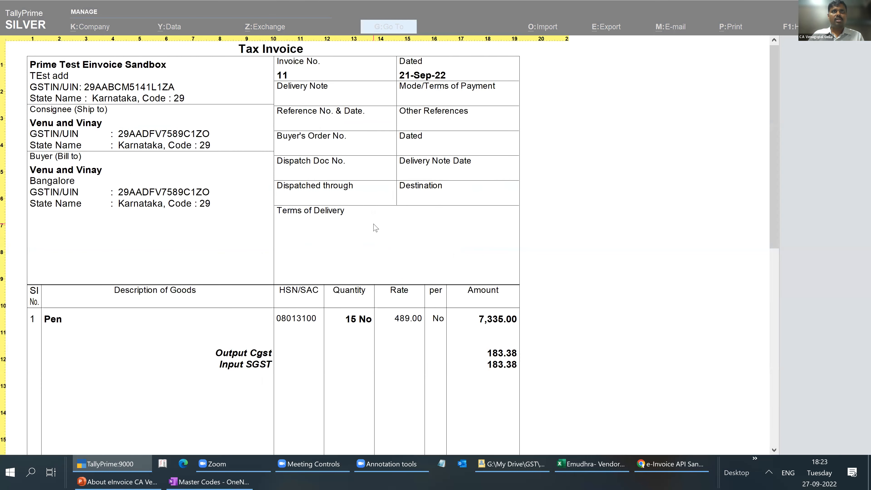
{"action": "scroll", "coordinate": [374, 228], "scroll_direction": "down", "scroll_amount": 3}
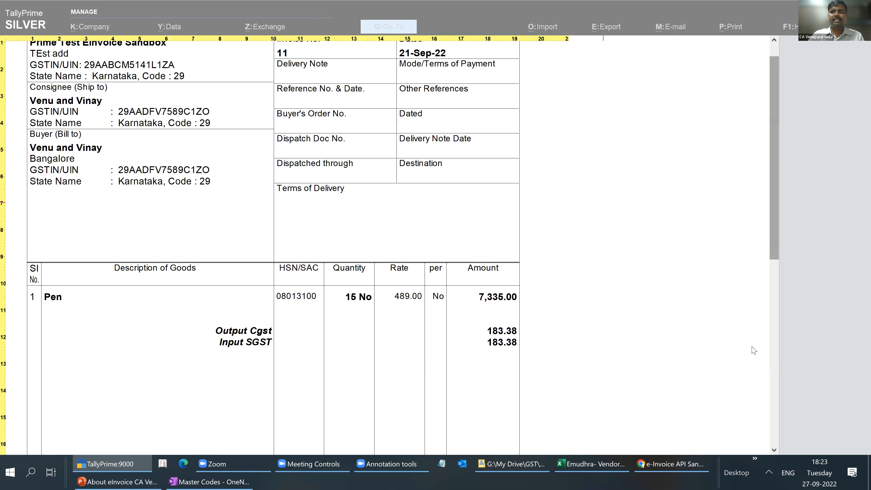
{"action": "scroll", "coordinate": [725, 118], "scroll_direction": "down", "scroll_amount": 10}
{"action": "scroll", "coordinate": [725, 68], "scroll_direction": "up", "scroll_amount": 13}
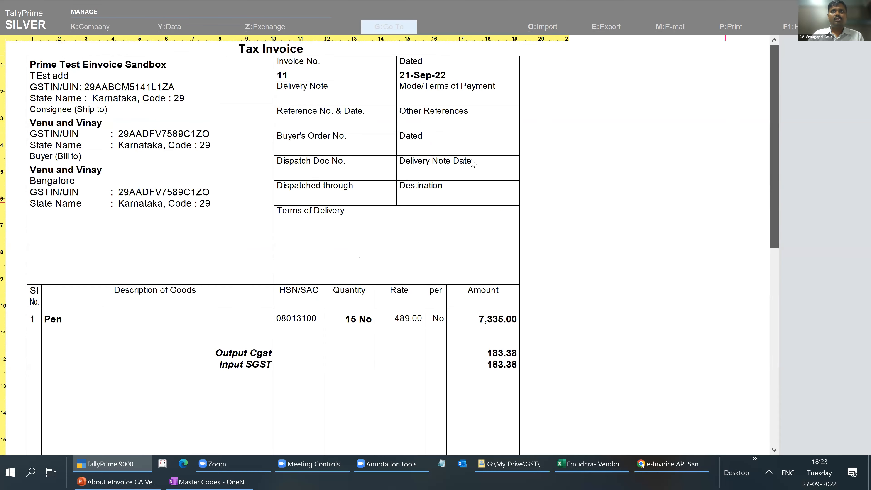
{"action": "left_click", "coordinate": [472, 163]}
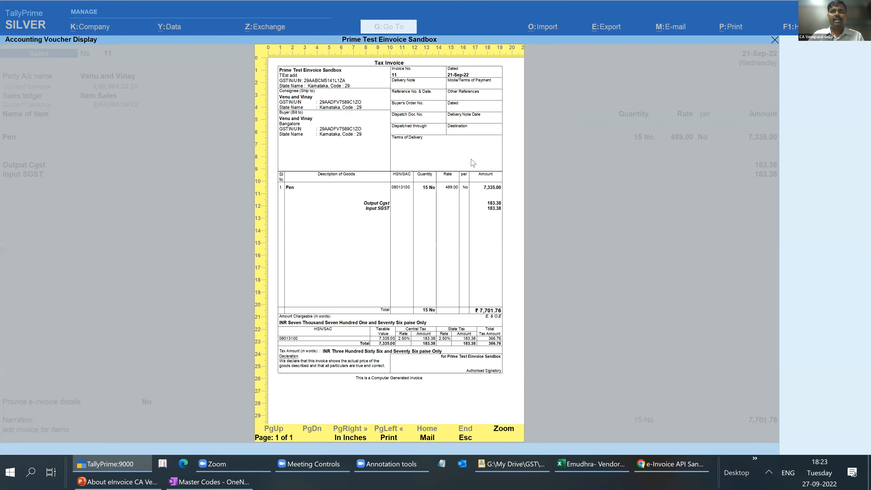
{"action": "key", "text": "Escape"}
{"action": "key", "text": "Escape"}
{"action": "key", "text": "Escape"}
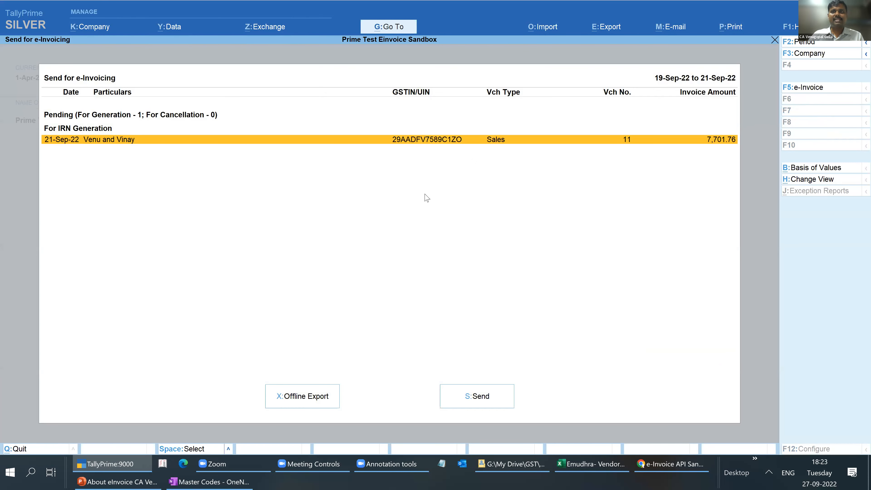
- Send the pending voucher for IRN generation, logging in to the e-invoice sandbox with the account username and password
{"action": "left_click", "coordinate": [497, 396]}
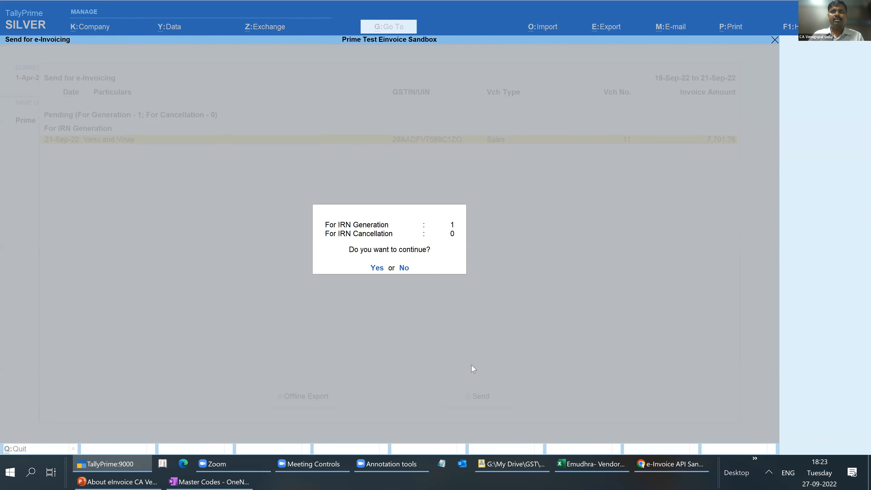
{"action": "left_click", "coordinate": [381, 269]}
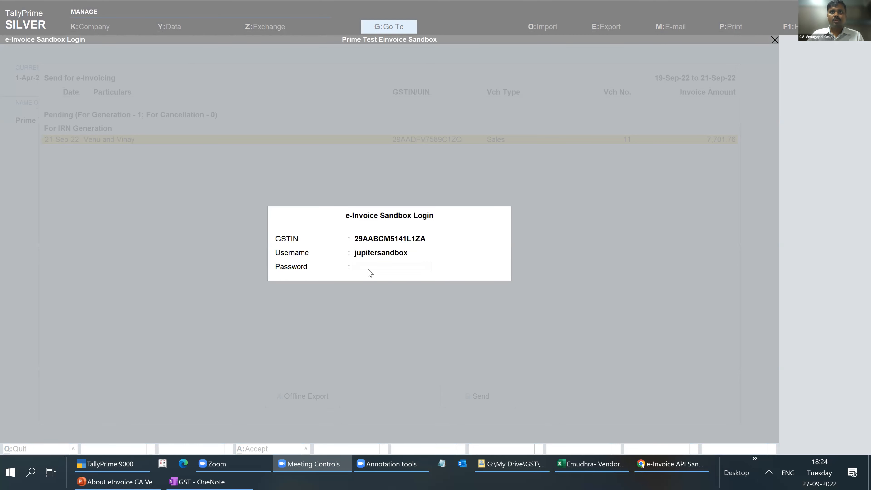
{"action": "left_click", "coordinate": [368, 269]}
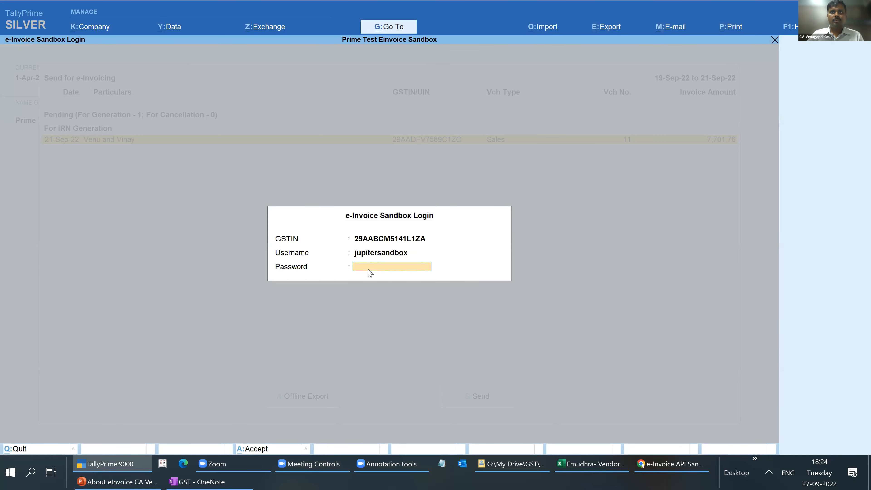
{"action": "key", "text": "ctrl+v"}
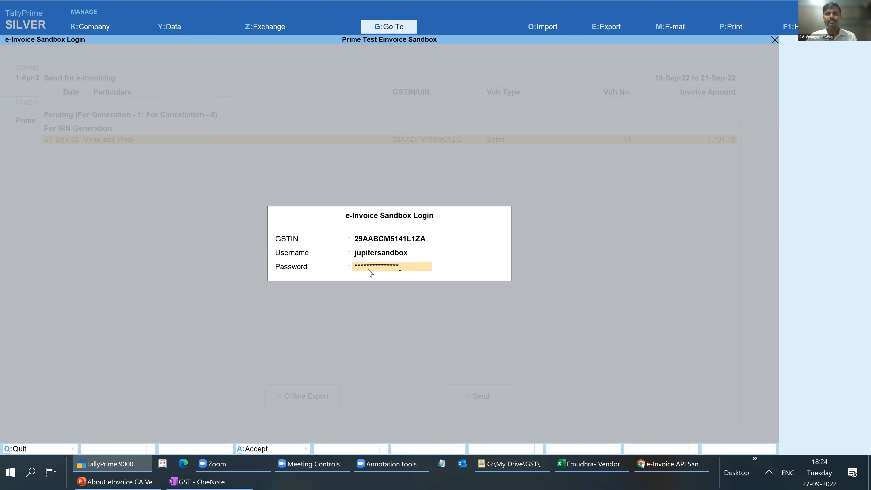
{"action": "key", "text": "Return"}
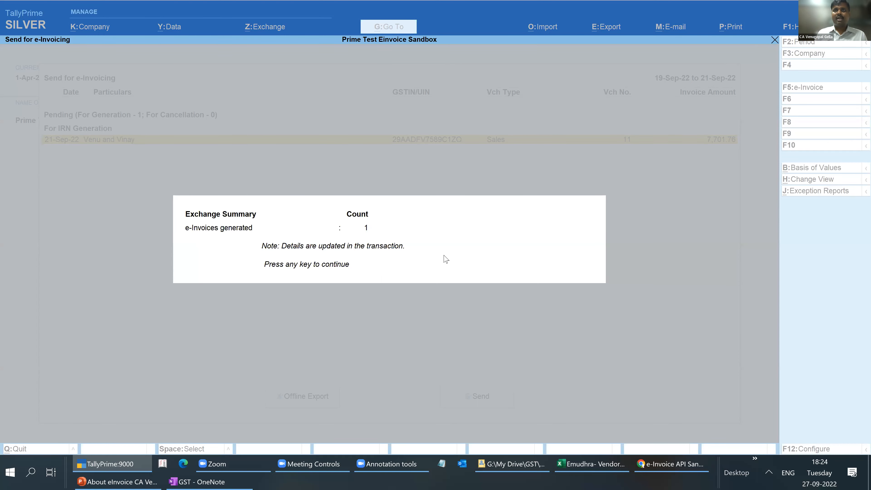
{"action": "key", "text": "Return"}
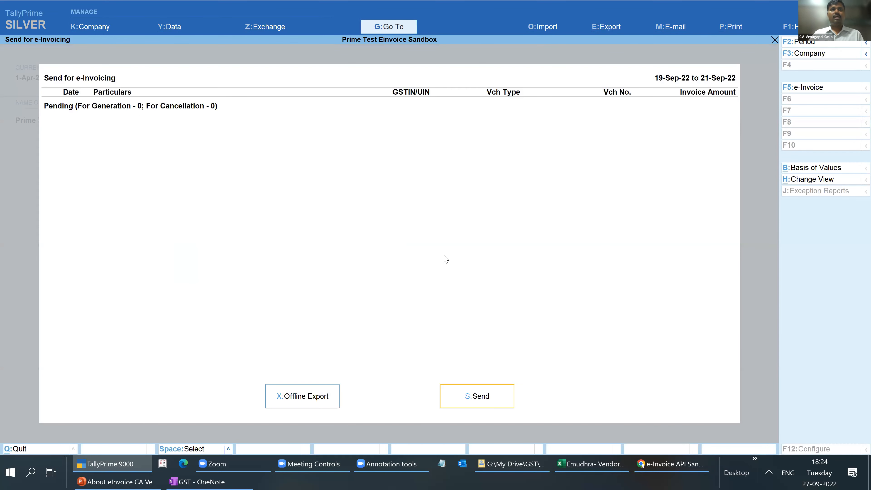
- Open sales voucher 11 from the Day Book and enlarge its tax invoice print preview to examine the IRN, acknowledgement details and QR code
{"action": "key", "text": "Escape"}
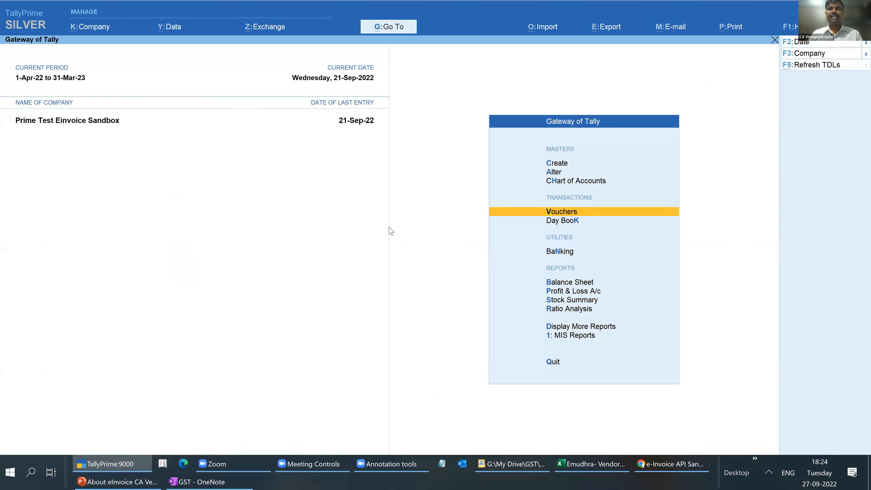
{"action": "key", "text": "k"}
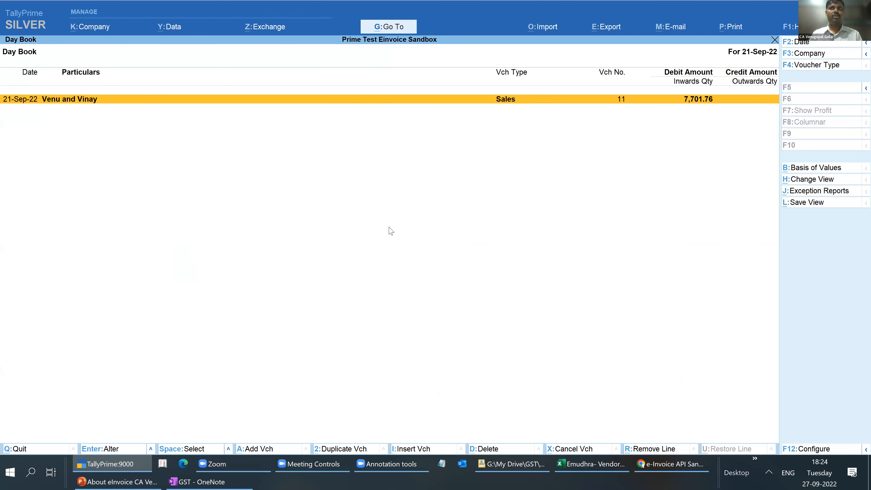
{"action": "key", "text": "Return"}
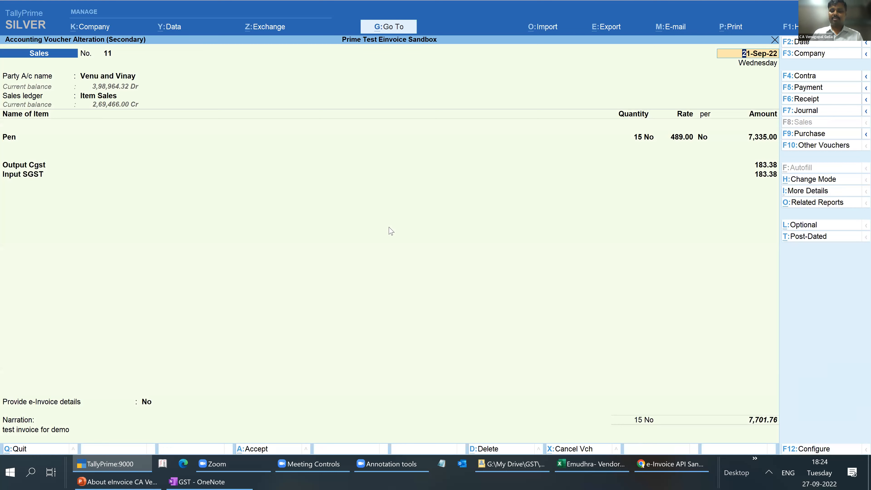
{"action": "key", "text": "alt+p"}
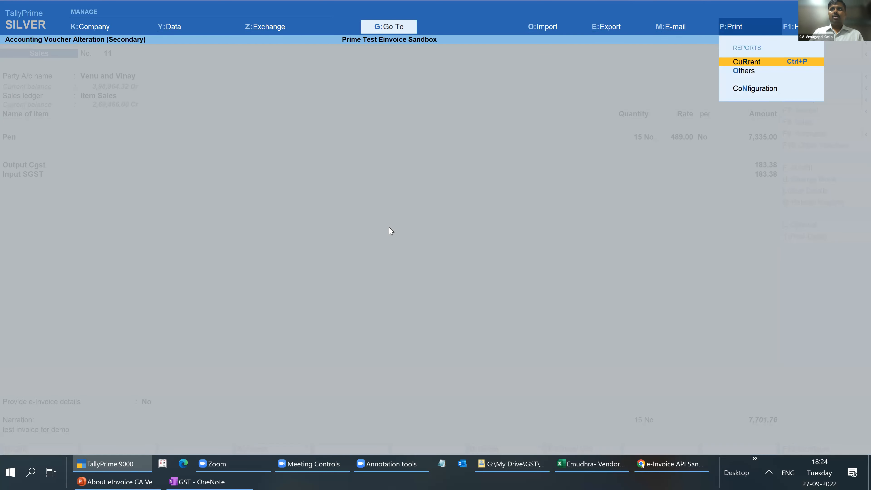
{"action": "key", "text": "Return"}
{"action": "left_click", "coordinate": [394, 287]}
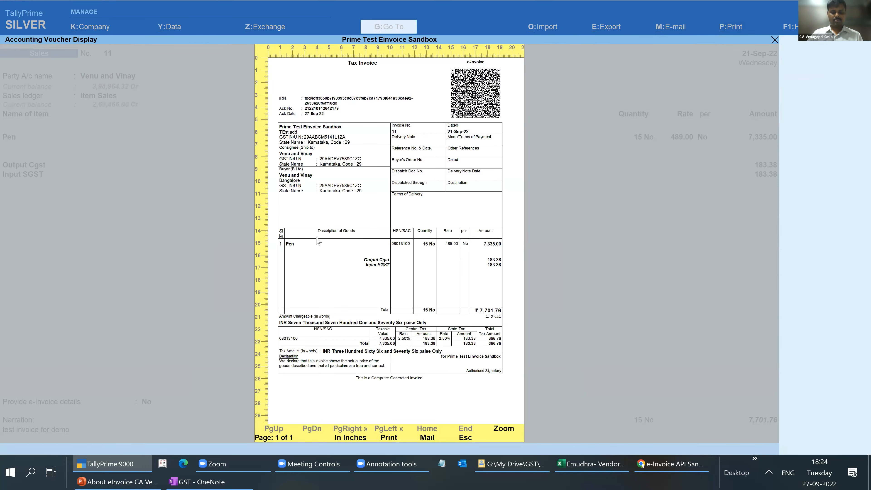
{"action": "key", "text": "alt+z"}
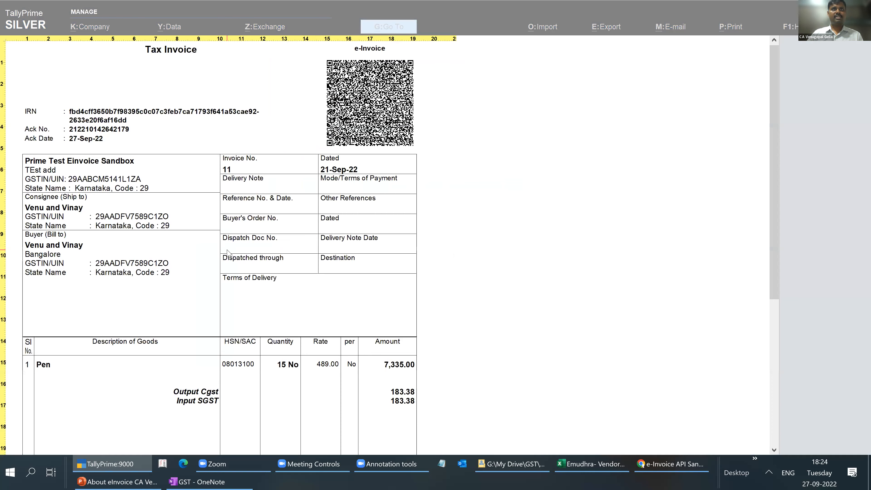
{"action": "key", "text": "alt+z"}
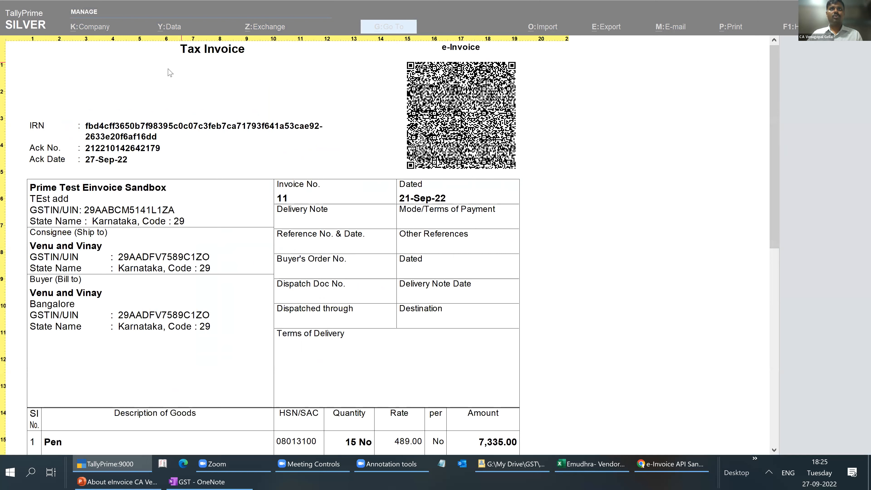
- Mark the invoice date, the Ack Date and the e-Invoice QR code with red freehand outlines, clear the annotations, and return to the Day Book
{"action": "left_click", "coordinate": [242, 2]}
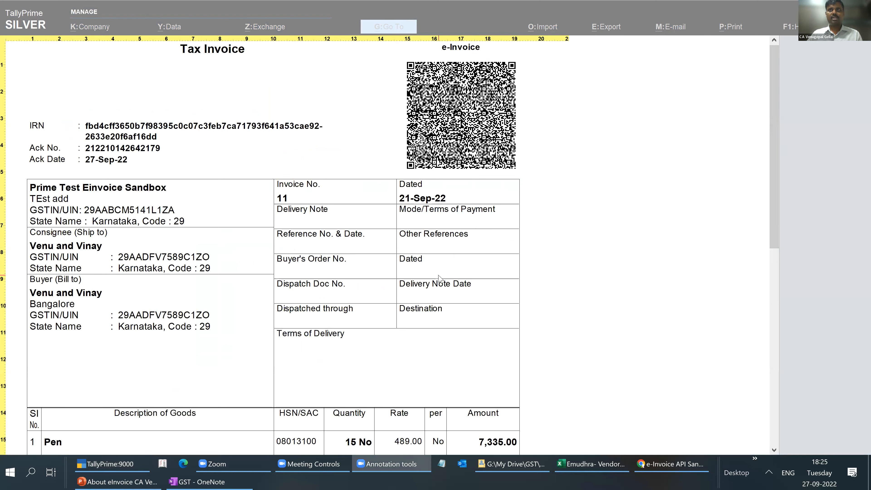
{"action": "left_click", "coordinate": [524, 244]}
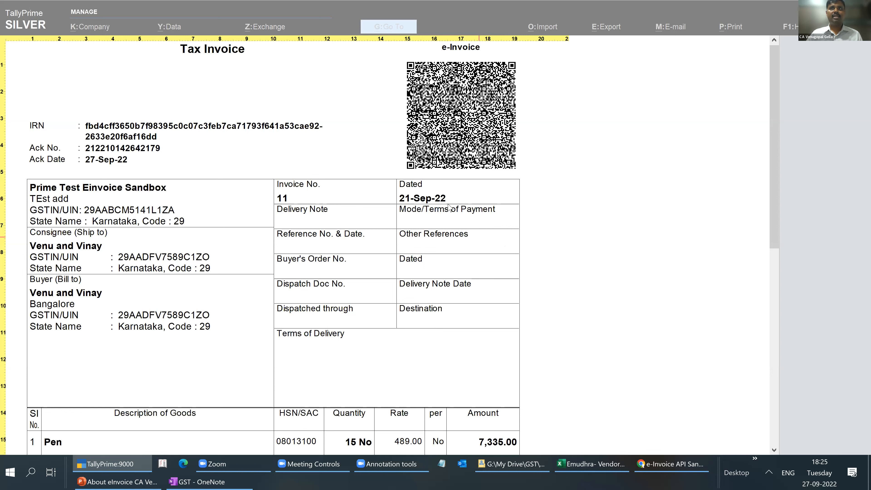
{"action": "mouse_move", "coordinate": [468, 195]}
{"action": "left_mouse_down"}
{"action": "mouse_move", "coordinate": [423, 188]}
{"action": "mouse_move", "coordinate": [393, 196]}
{"action": "mouse_move", "coordinate": [463, 207]}
{"action": "mouse_move", "coordinate": [463, 191]}
{"action": "left_mouse_up"}
{"action": "mouse_move", "coordinate": [136, 156]}
{"action": "left_mouse_down"}
{"action": "mouse_move", "coordinate": [80, 152]}
{"action": "mouse_move", "coordinate": [130, 160]}
{"action": "left_mouse_up"}
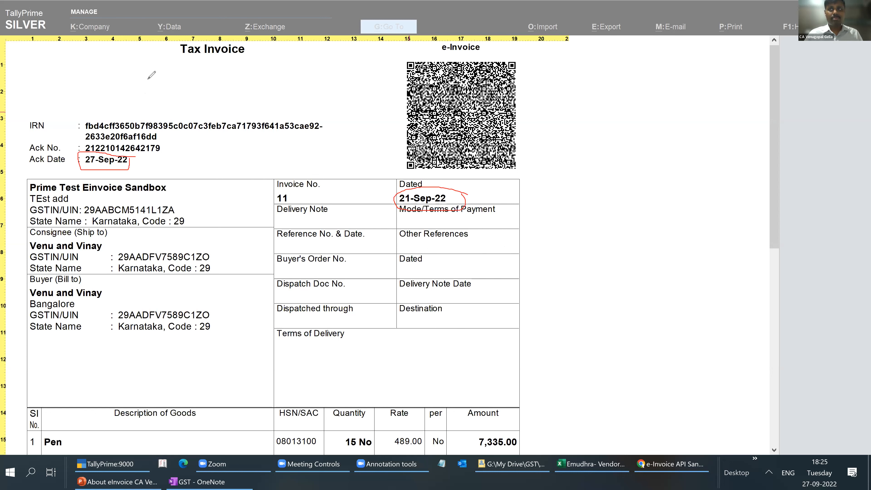
{"action": "left_click_drag", "start_coordinate": [539, 54], "coordinate": [531, 53]}
{"action": "mouse_move", "coordinate": [446, 51]}
{"action": "left_mouse_down"}
{"action": "mouse_move", "coordinate": [376, 82]}
{"action": "mouse_move", "coordinate": [384, 187]}
{"action": "mouse_move", "coordinate": [569, 184]}
{"action": "left_mouse_up"}
{"action": "left_click_drag", "start_coordinate": [544, 53], "coordinate": [569, 183]}
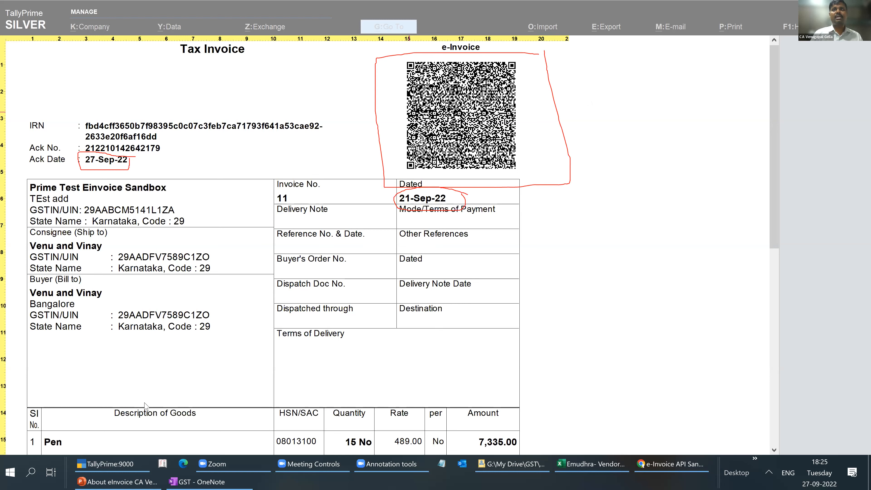
{"action": "left_click", "coordinate": [357, 131]}
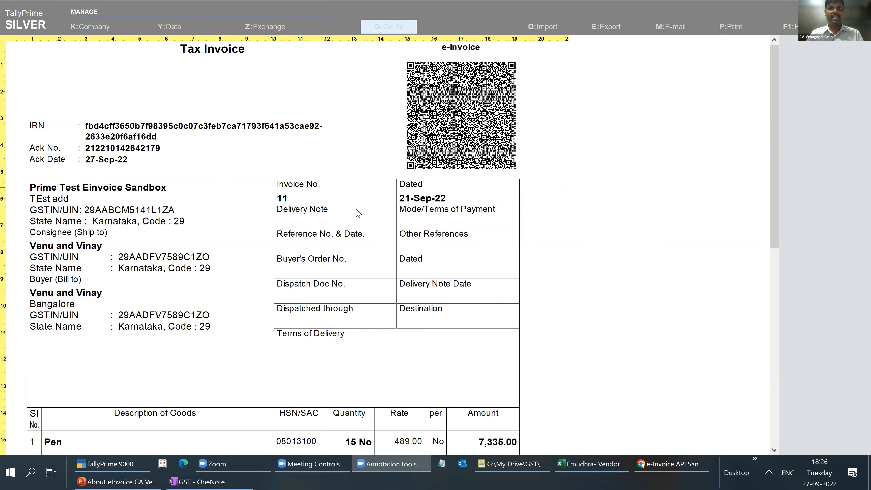
{"action": "left_click", "coordinate": [358, 219]}
{"action": "key", "text": "Escape"}
{"action": "key", "text": "Escape"}
{"action": "key", "text": "Escape"}
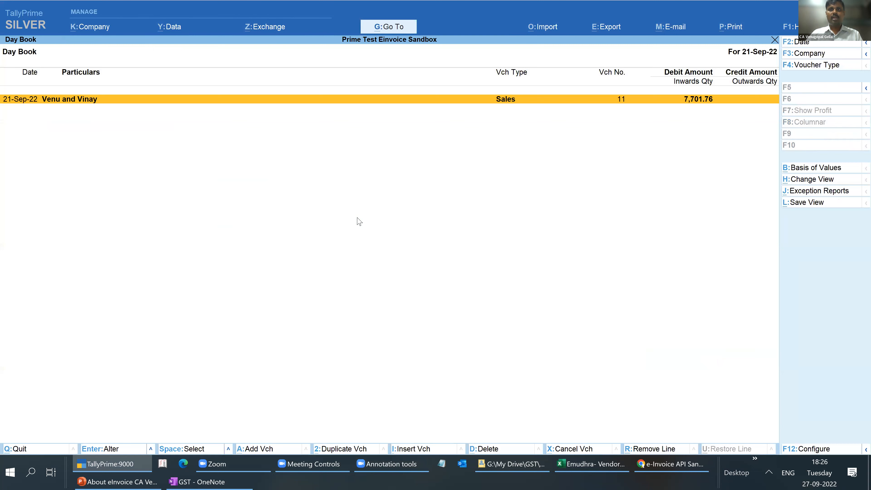
- Switch to Chrome, load einvoice1.gst.gov.in in a new tab, and open its Master Codes page
{"action": "left_click", "coordinate": [680, 466]}
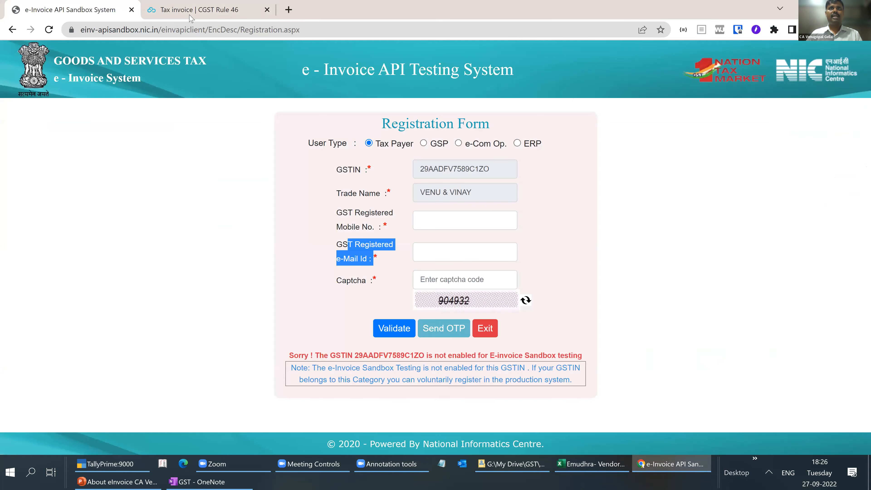
{"action": "key", "text": "ctrl+t"}
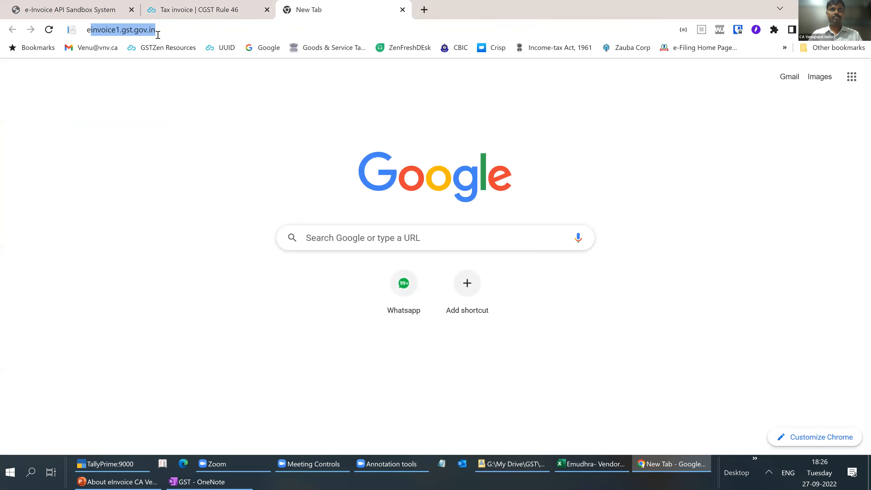
{"action": "type", "text": "ein"}
{"action": "key", "text": "Return"}
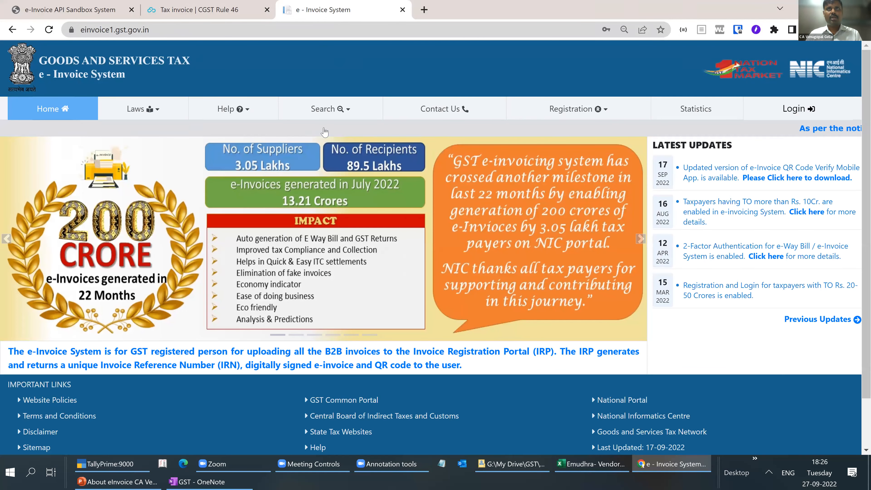
{"action": "left_click", "coordinate": [326, 109]}
{"action": "left_click", "coordinate": [317, 216]}
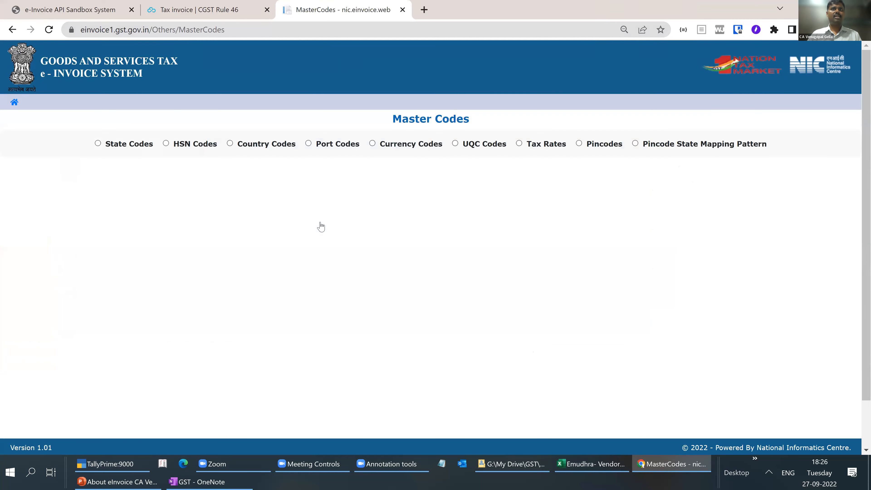
- List the HSN codes for chapter 14 - Vegetable plaiting materials, filling in the displayed captcha, and look through the code descriptions
{"action": "left_click", "coordinate": [166, 143]}
{"action": "left_click", "coordinate": [384, 172]}
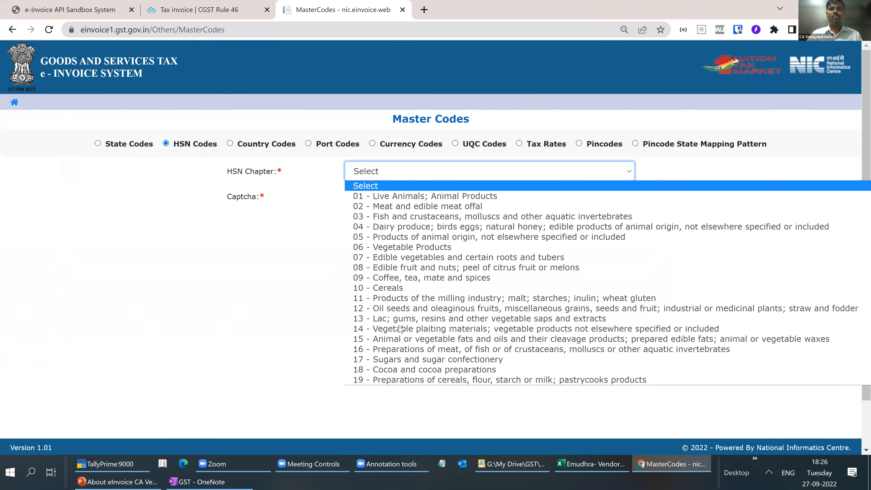
{"action": "left_click", "coordinate": [401, 328]}
{"action": "left_click", "coordinate": [368, 219]}
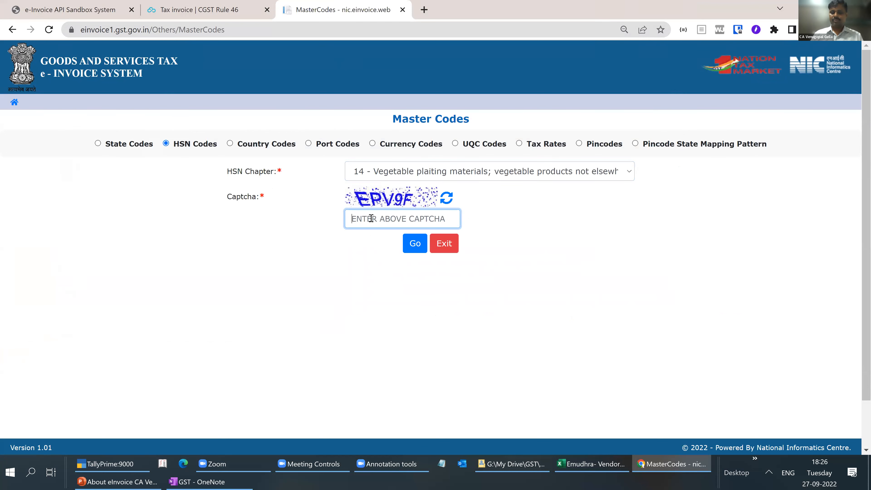
{"action": "type", "text": "EP"}
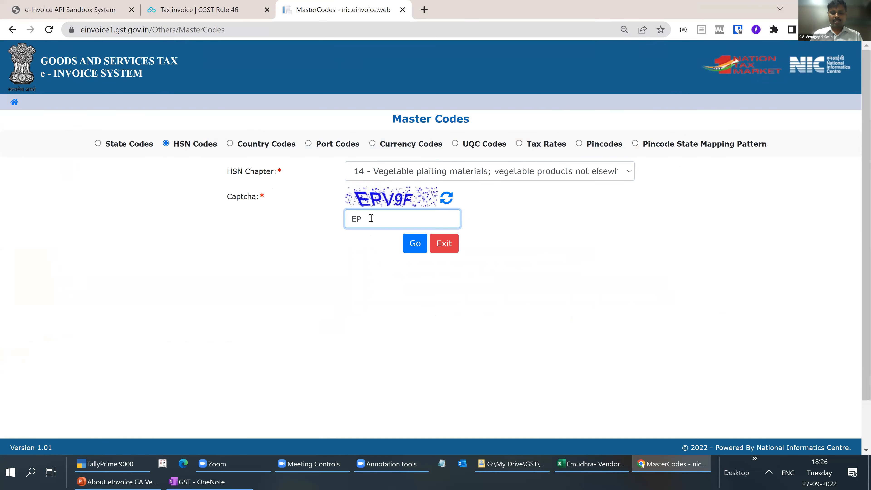
{"action": "type", "text": "V9F"}
{"action": "left_click", "coordinate": [411, 243]}
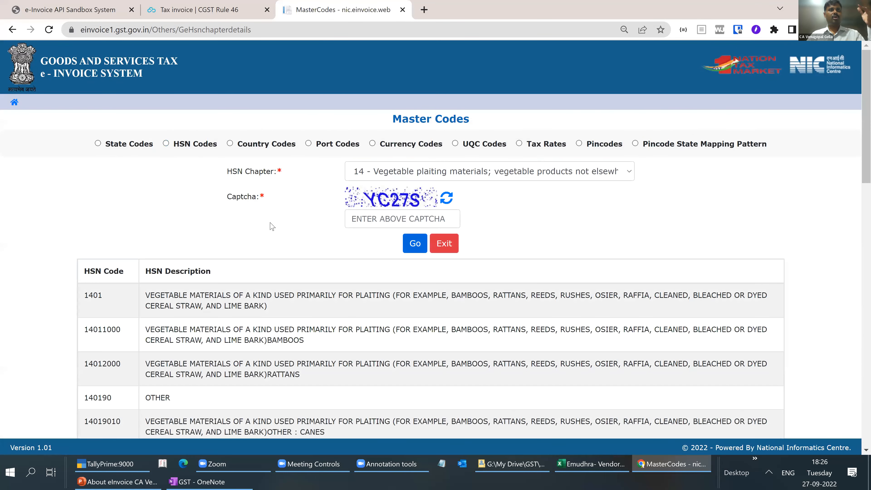
{"action": "scroll", "coordinate": [270, 223], "scroll_direction": "down", "scroll_amount": 3}
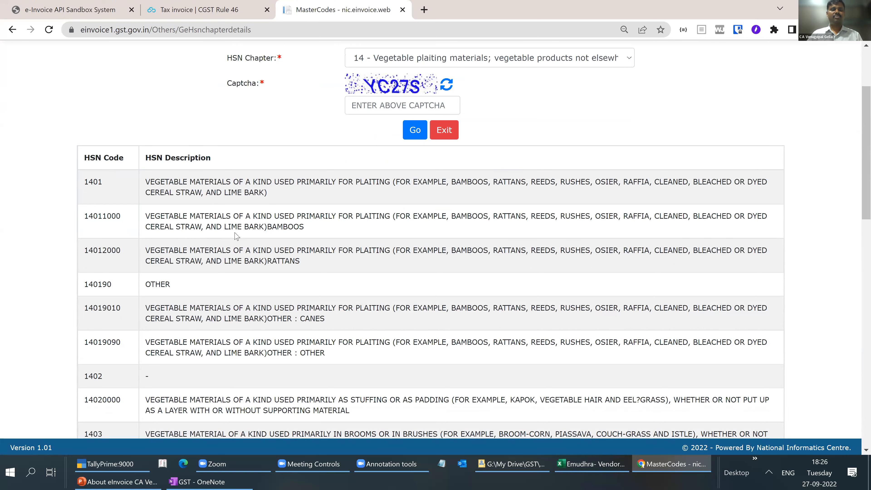
- Switch back to TallyPrime and add a new sales voucher dated 22-Sep-22 from the Day Book
{"action": "key", "text": "alt+Tab"}
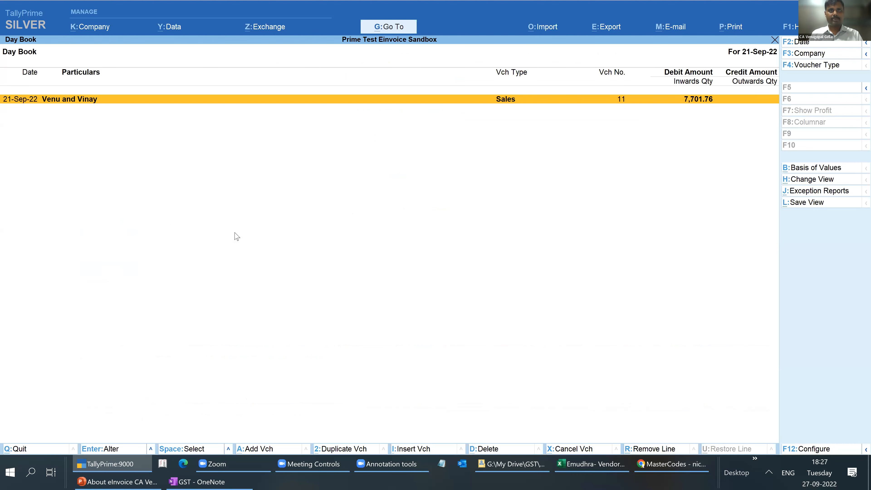
{"action": "key", "text": "Escape"}
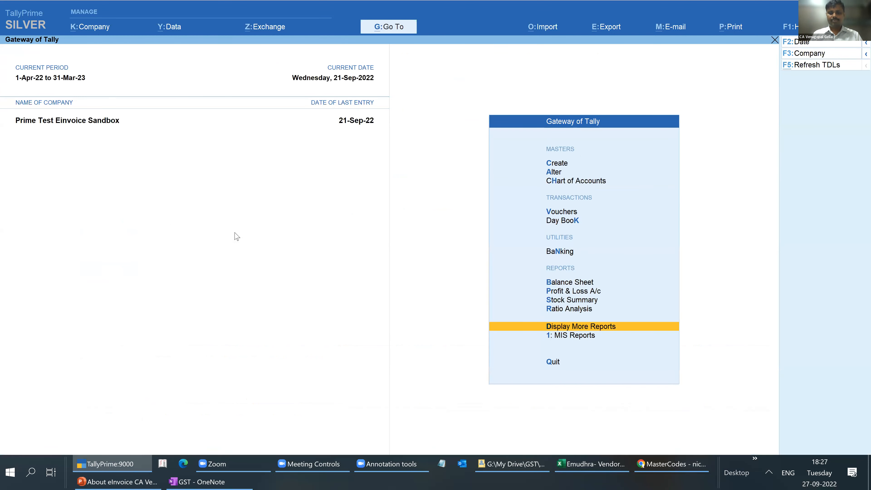
{"action": "key", "text": "v"}
{"action": "key", "text": "Escape"}
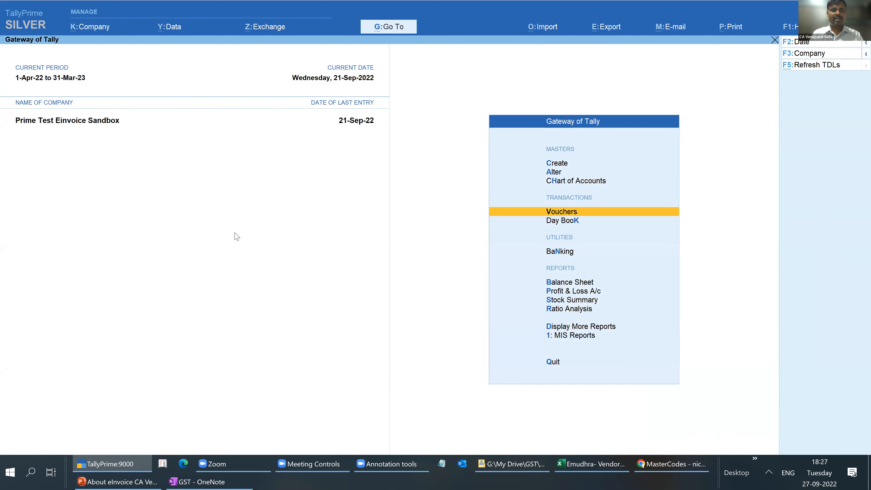
{"action": "key", "text": "d"}
{"action": "key", "text": "d"}
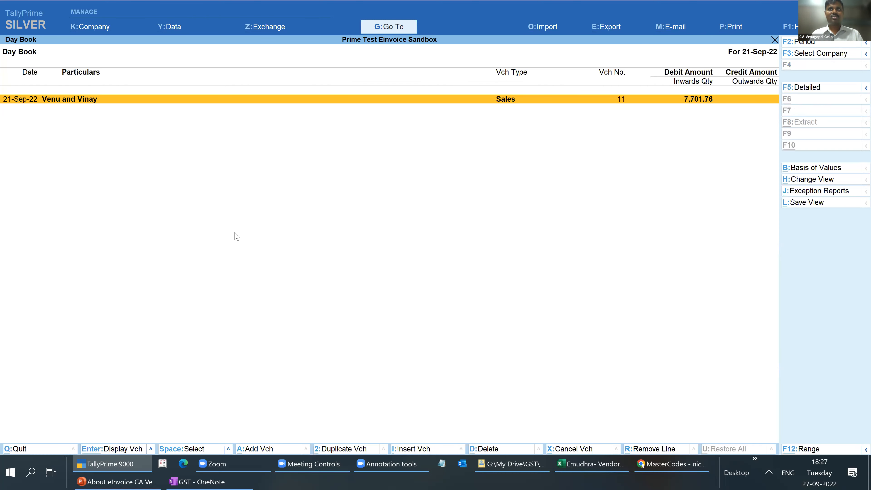
{"action": "key", "text": "alt+a"}
{"action": "key", "text": "F2"}
{"action": "key", "text": "Return"}
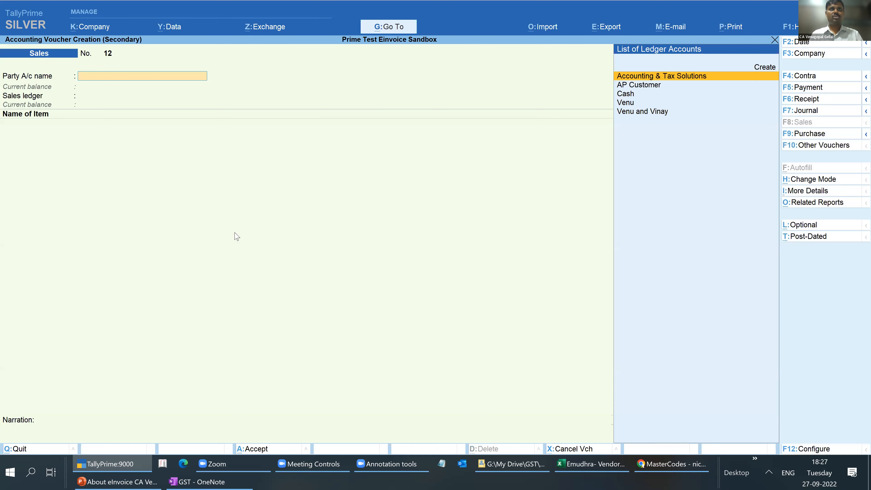
{"action": "key", "text": "Down"}
{"action": "key", "text": "Down"}
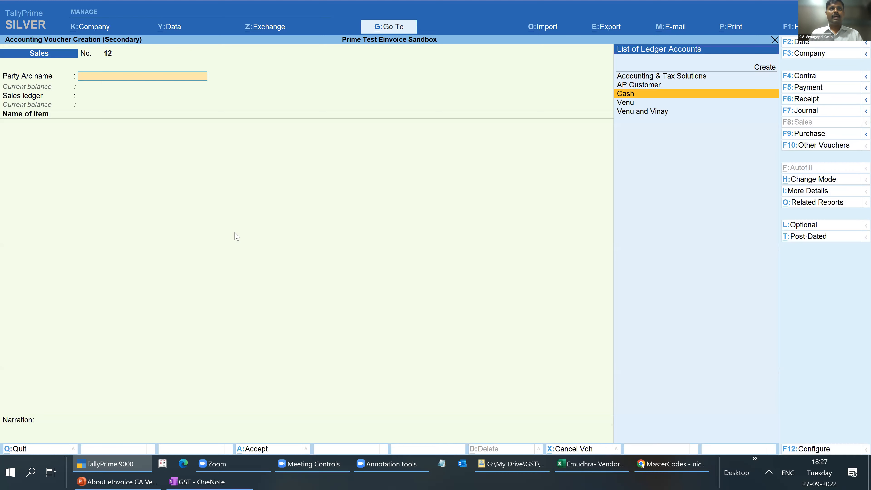
{"action": "key", "text": "Return"}
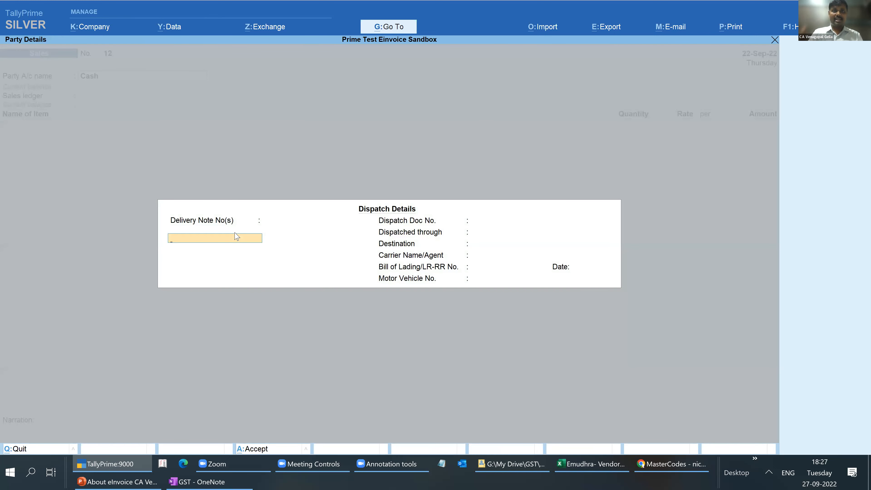
{"action": "key", "text": "Escape"}
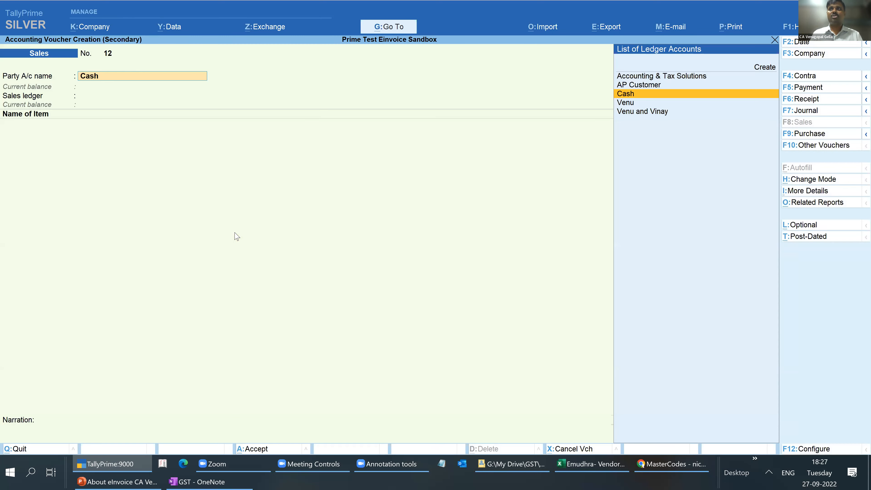
- Choose the customer ledger listed directly below Cash as the party, cancel its dispatch details, and open that ledger for alteration
{"action": "key", "text": "Down"}
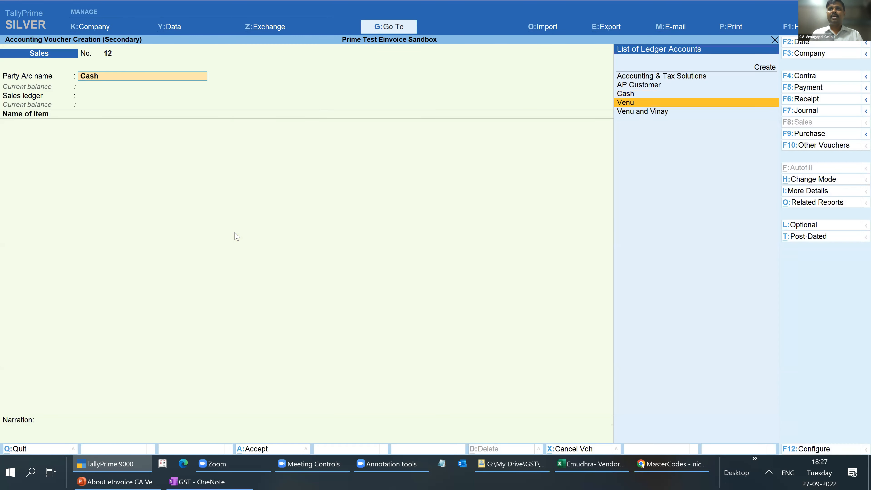
{"action": "key", "text": "Return"}
{"action": "key", "text": "Escape"}
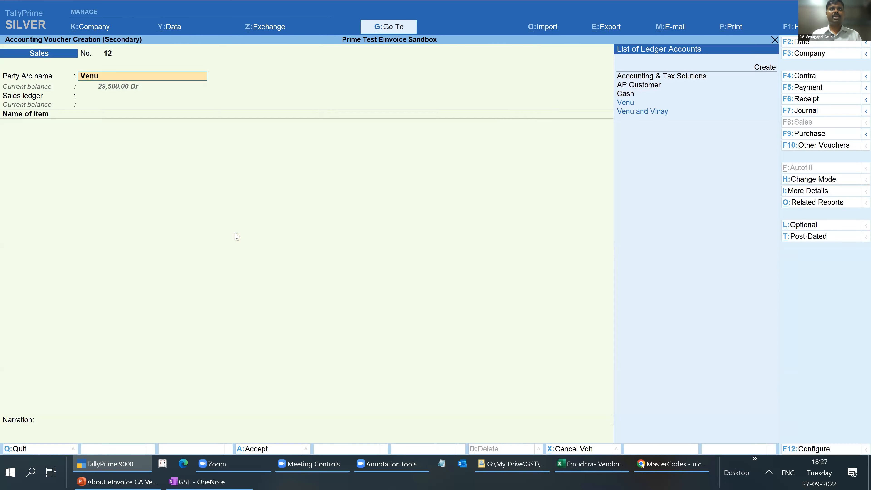
{"action": "key", "text": "ctrl+Return"}
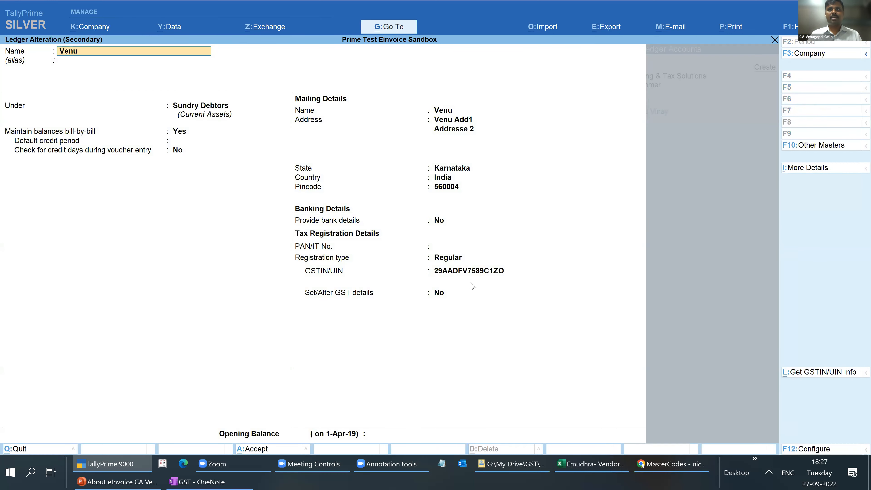
- Replace the last character of the customer's GSTIN/UIN with X and save the ledger
{"action": "left_click", "coordinate": [472, 273]}
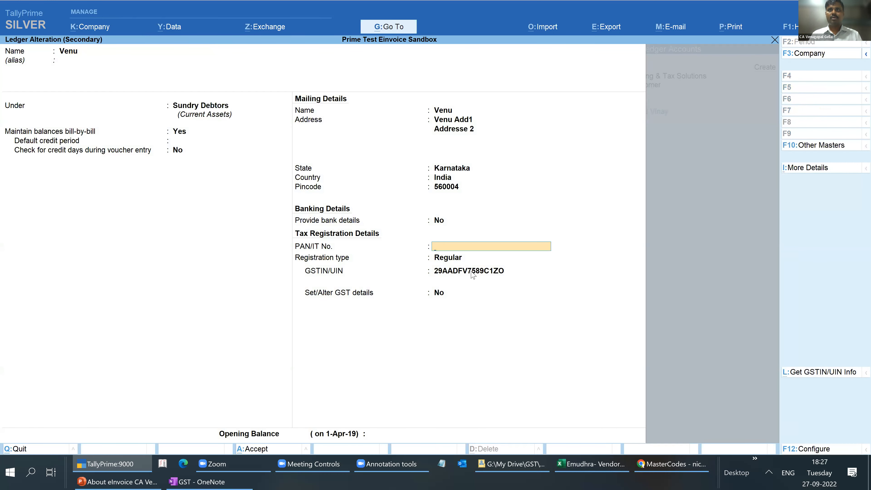
{"action": "key", "text": "Return"}
{"action": "key", "text": "Return"}
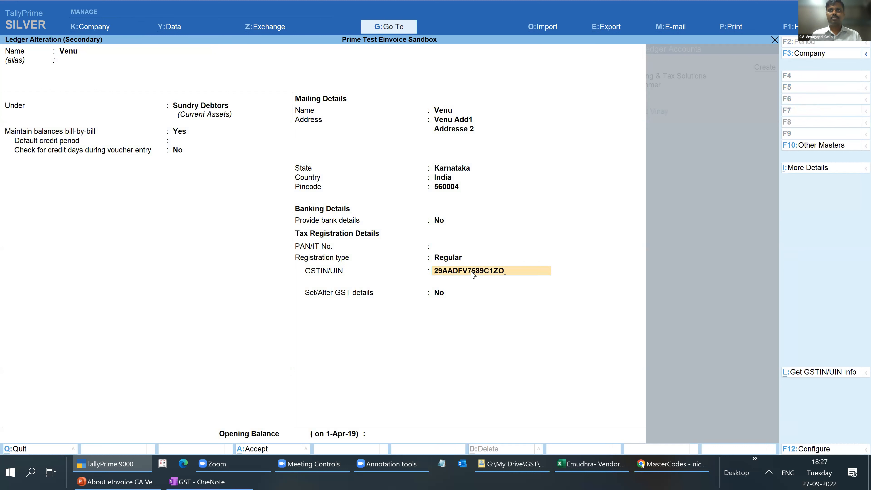
{"action": "key", "text": "BackSpace"}
{"action": "type", "text": "X"}
{"action": "key", "text": "Return"}
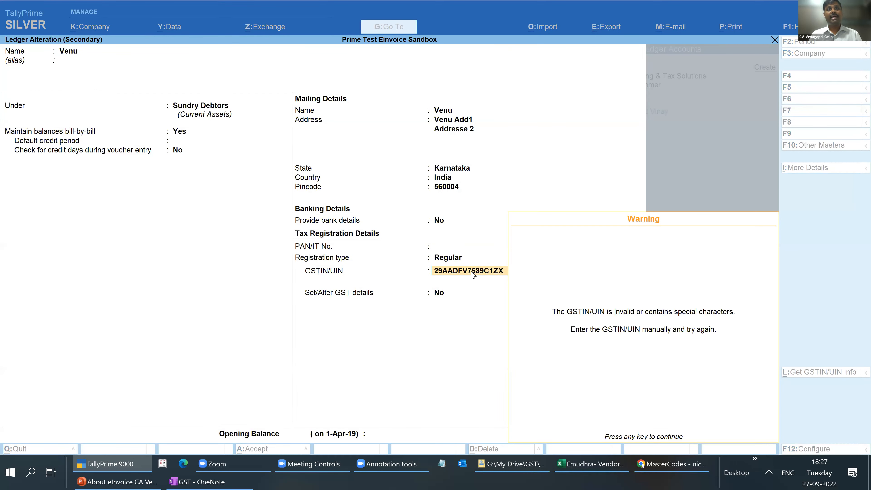
{"action": "key", "text": "Return"}
{"action": "key", "text": "ctrl+a"}
- Confirm the customer as the party, accept the blank dispatch details and the party details, and choose Item Sales as the sales ledger
{"action": "key", "text": "Return"}
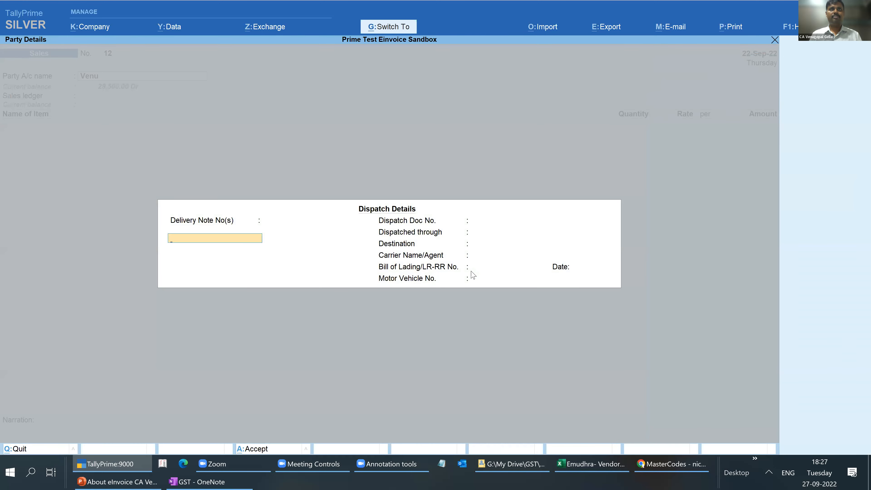
{"action": "key", "text": "ctrl+a"}
{"action": "key", "text": "ctrl+a"}
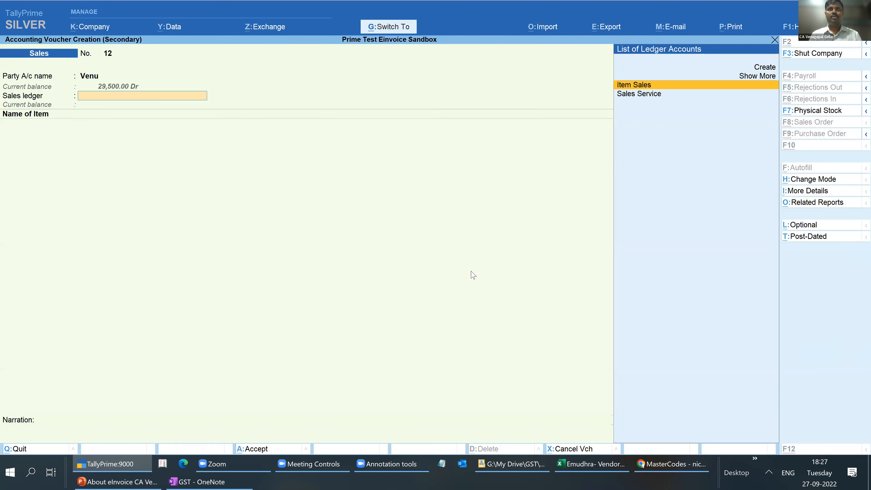
{"action": "key", "text": "Return"}
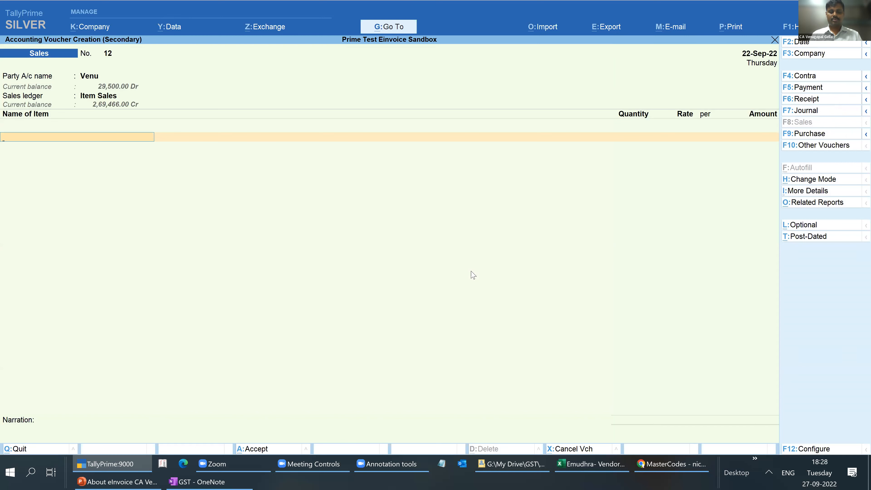
- Add the item Pen to voucher 12 with a quantity of 12 at the default rate
{"action": "key", "text": "Down"}
{"action": "key", "text": "Return"}
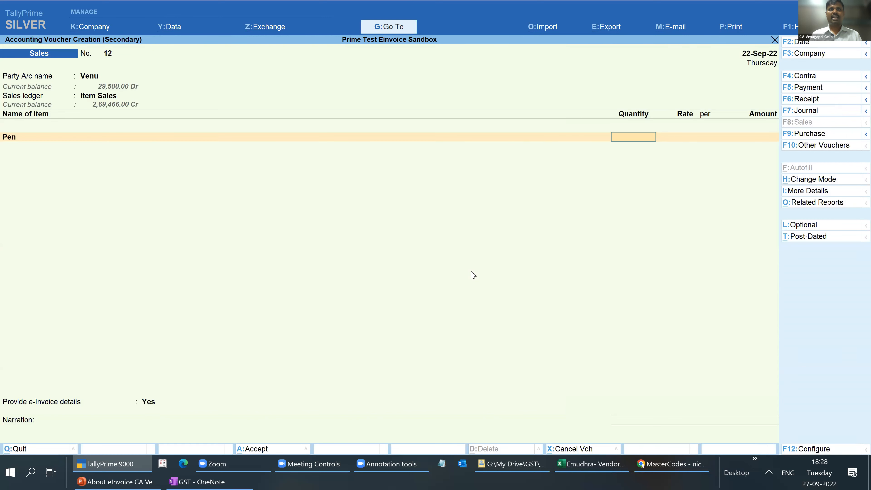
{"action": "type", "text": "12"}
{"action": "key", "text": "Return"}
{"action": "key", "text": "Return"}
{"action": "key", "text": "Return"}
{"action": "key", "text": "Return"}
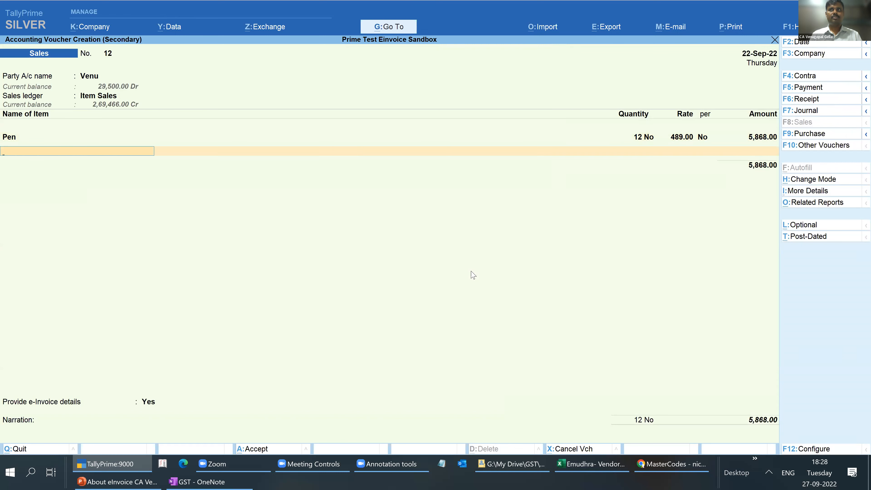
- End the item list and add the Output Cgst and Output Sgst ledgers with their calculated amounts to voucher 12
{"action": "key", "text": "Return"}
{"action": "type", "text": "P"}
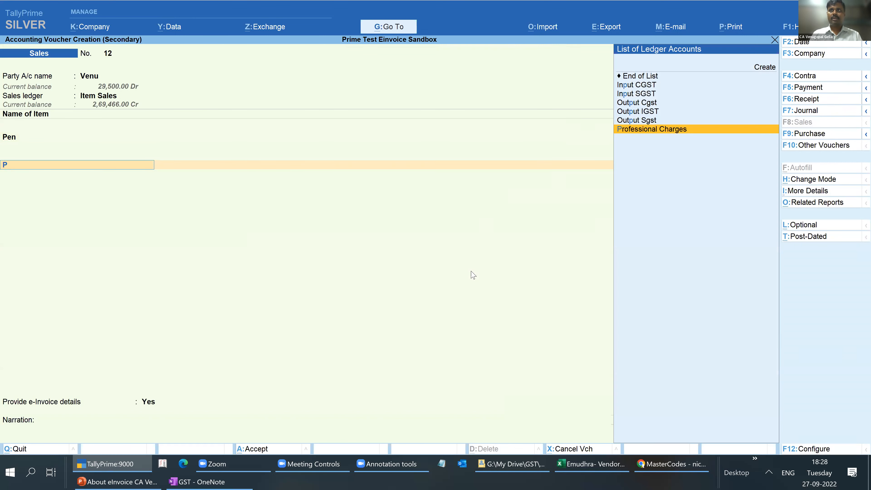
{"action": "key", "text": "Up"}
{"action": "key", "text": "Up"}
{"action": "key", "text": "Up"}
{"action": "key", "text": "Return"}
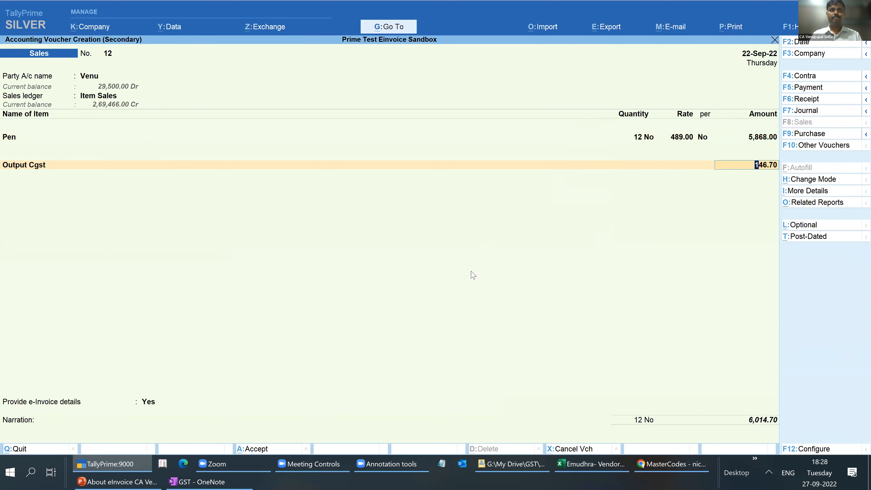
{"action": "key", "text": "Return"}
{"action": "type", "text": "ou"}
{"action": "key", "text": "Down"}
{"action": "key", "text": "Down"}
{"action": "key", "text": "Return"}
- Enter the narration "test 1" and save voucher 12 without generating the e-Invoice
{"action": "key", "text": "Return"}
{"action": "key", "text": "Return"}
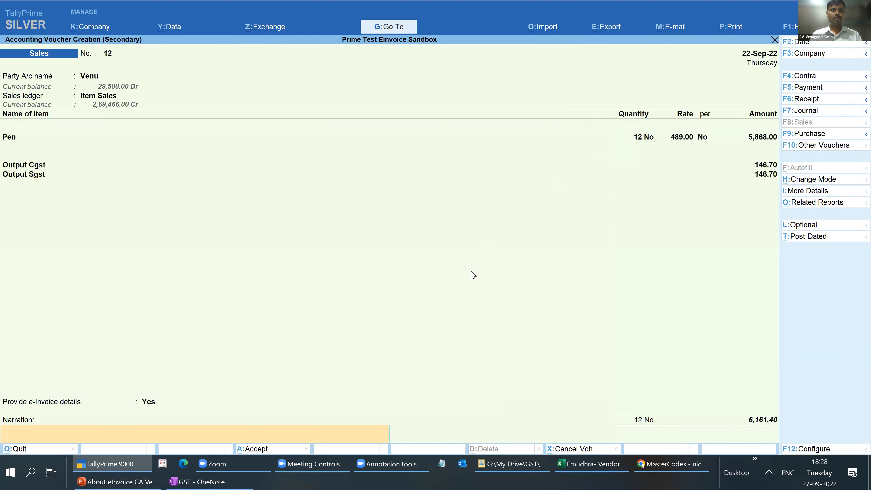
{"action": "type", "text": "te"}
{"action": "key", "text": "Return"}
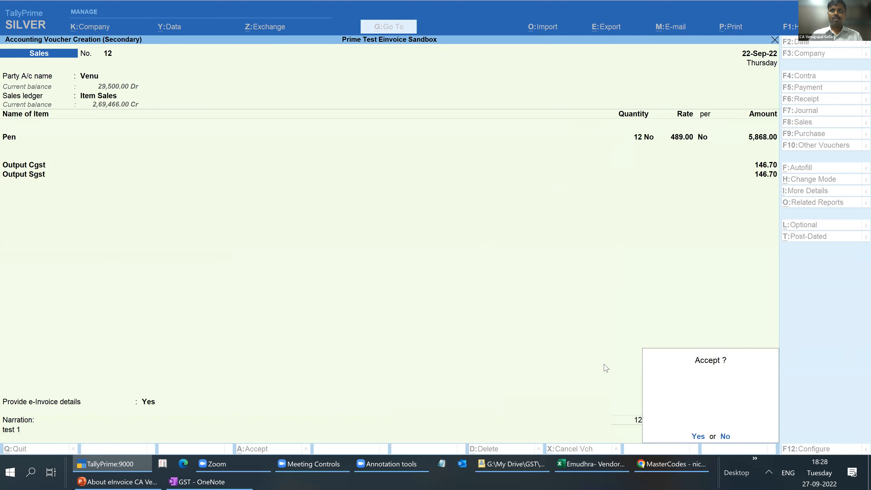
{"action": "key", "text": "Return"}
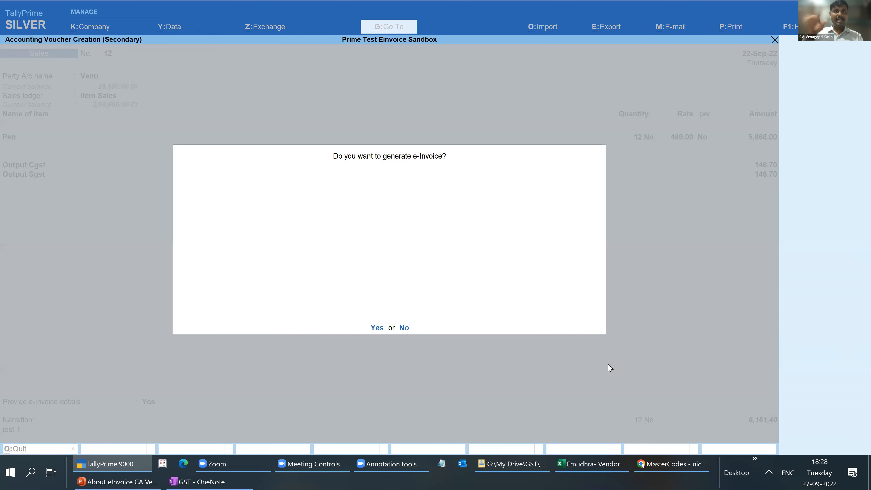
{"action": "key", "text": "n"}
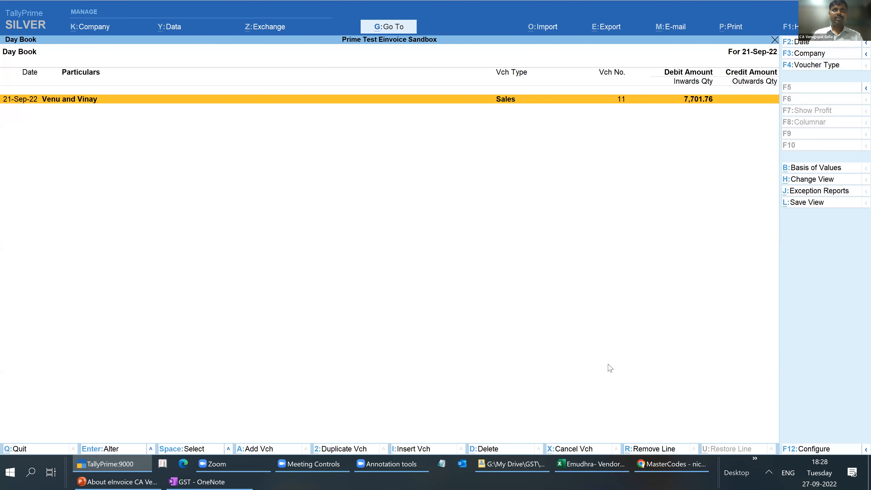
- Extend the Day Book period to 21-Sep-22 to 30-Sep-22
{"action": "key", "text": "F2"}
{"action": "key", "text": "Return"}
{"action": "type", "text": "30"}
{"action": "key", "text": "Return"}
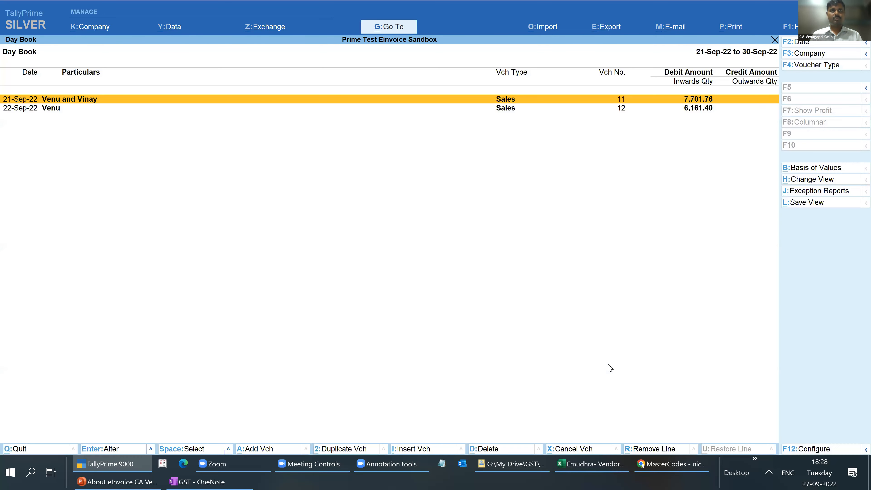
- Add a new sales voucher after voucher 12 and date it 28-Sep-22
{"action": "key", "text": "Down"}
{"action": "key", "text": "alt+a"}
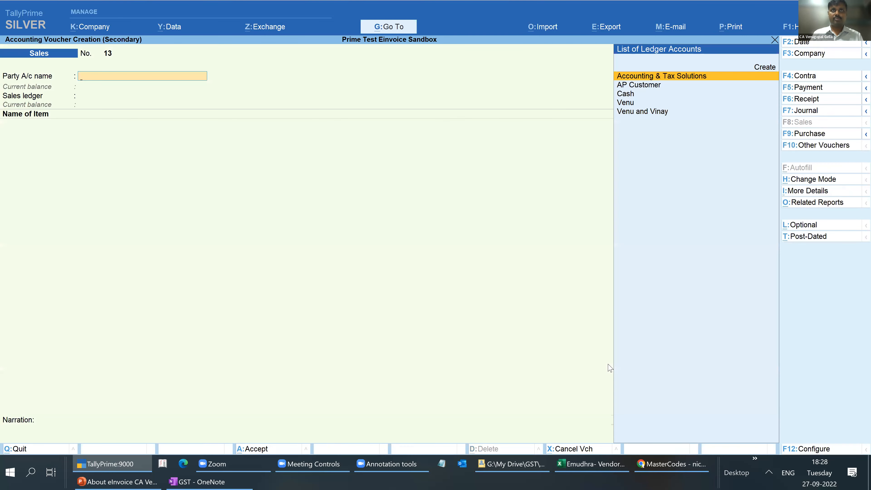
{"action": "key", "text": "F2"}
{"action": "type", "text": "28"}
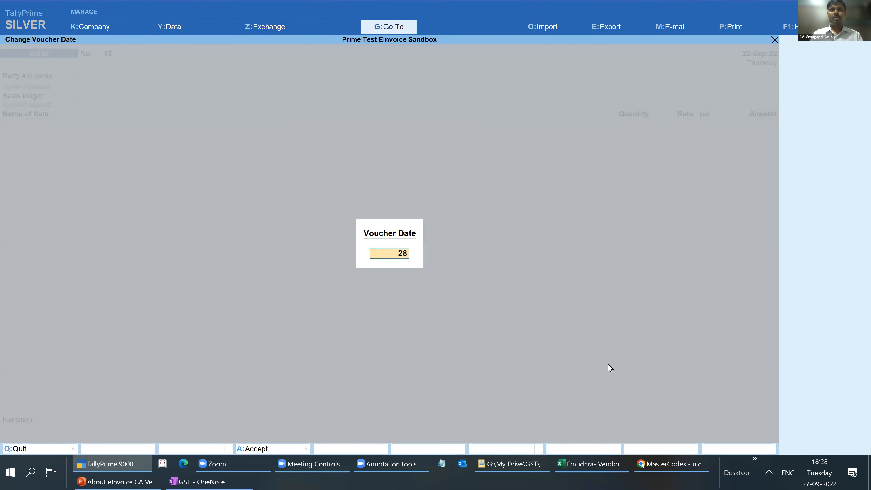
{"action": "key", "text": "Return"}
- Choose the same customer as in voucher 11, accept the dispatch and party details, and set the sales ledger to Item Sales
{"action": "key", "text": "Down"}
{"action": "key", "text": "Down"}
{"action": "key", "text": "Down"}
{"action": "key", "text": "Down"}
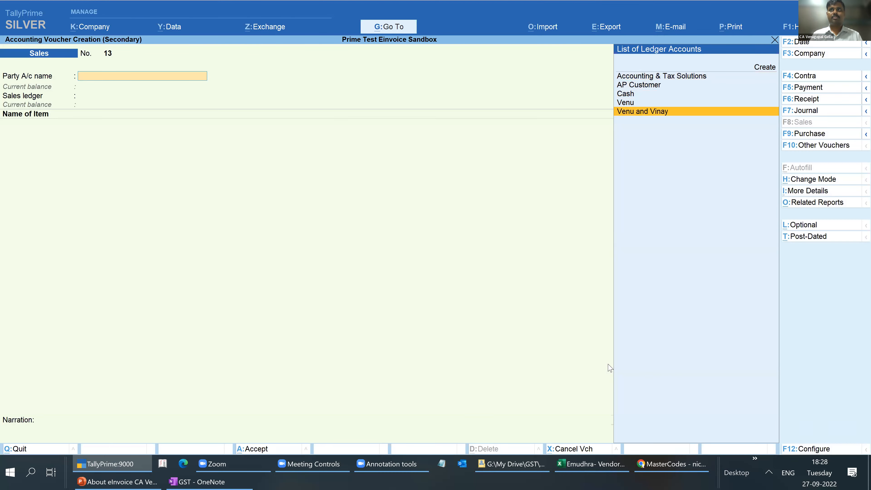
{"action": "key", "text": "Return"}
{"action": "key", "text": "Return"}
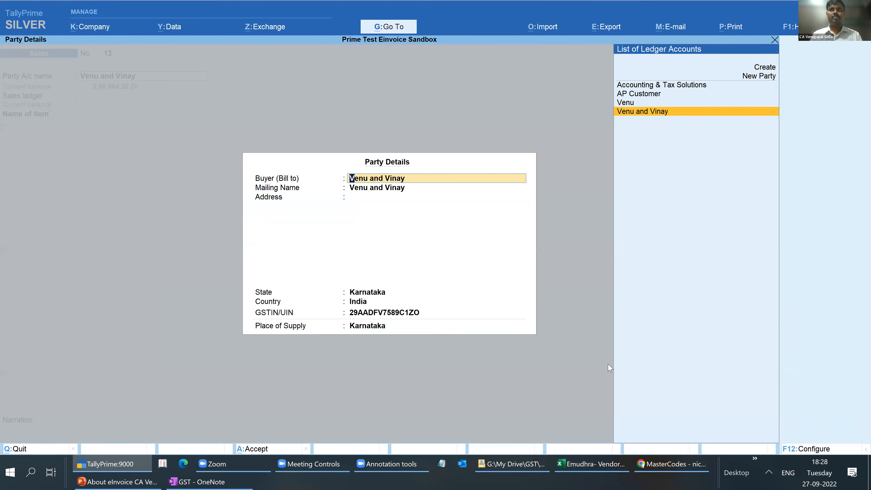
{"action": "key", "text": "Return"}
{"action": "key", "text": "ctrl+a"}
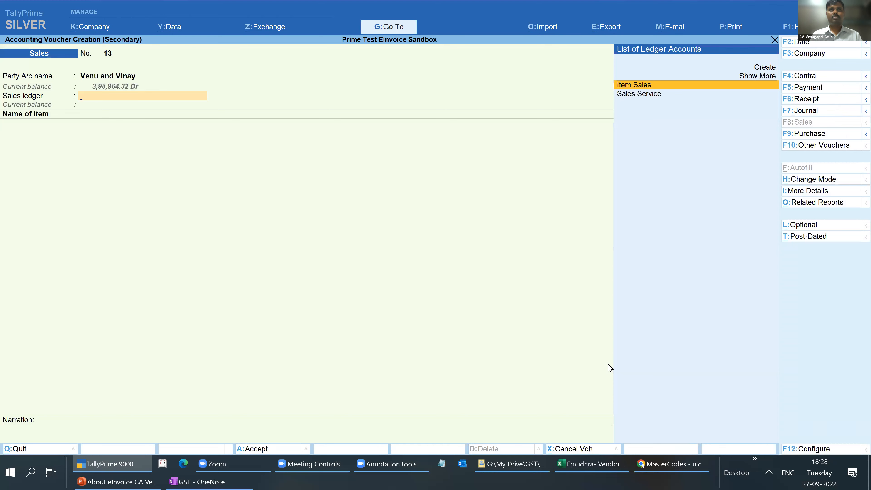
- Add the item Pen to voucher 13 with a quantity of 45 at the default rate, and end the item list
{"action": "key", "text": "Return"}
{"action": "key", "text": "Down"}
{"action": "key", "text": "Return"}
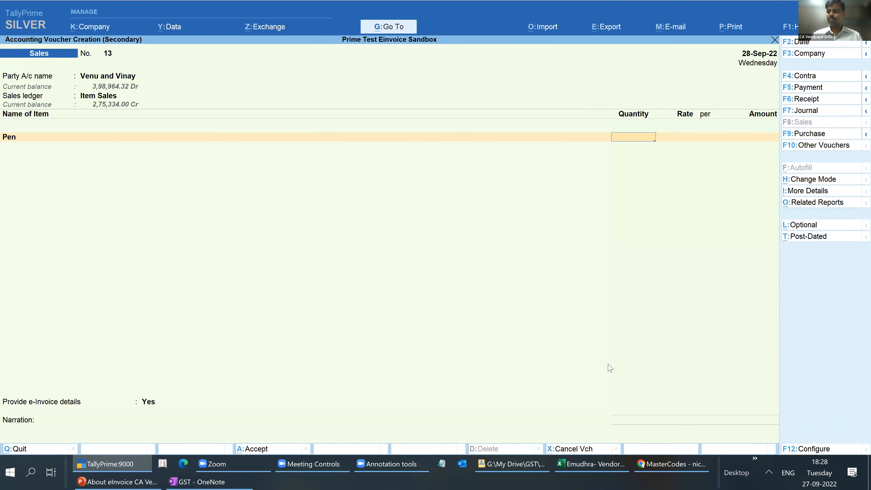
{"action": "type", "text": "45"}
{"action": "key", "text": "Return"}
{"action": "key", "text": "Return"}
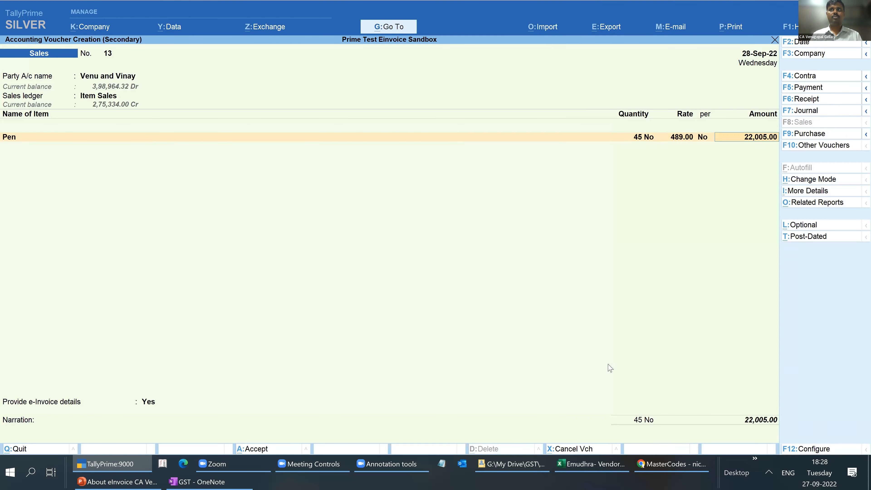
{"action": "key", "text": "Return"}
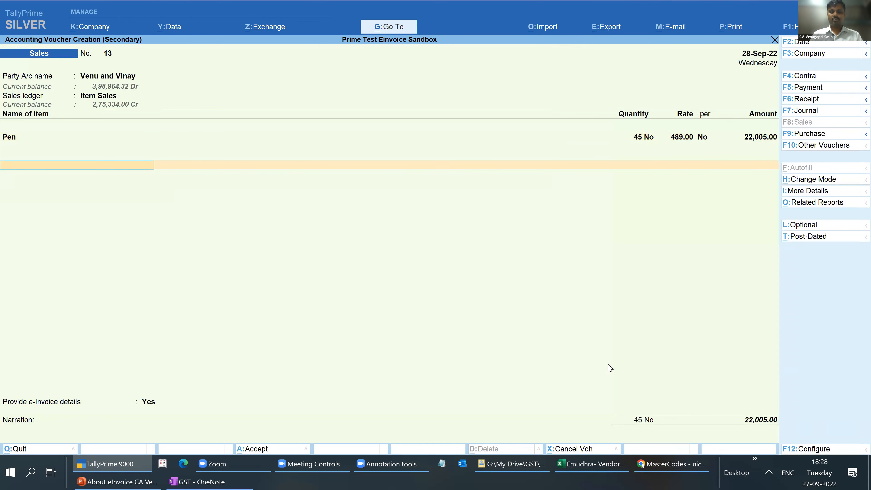
- Add the Output Cgst and Output Sgst ledgers to voucher 13, keeping the calculated tax amounts
{"action": "type", "text": "Out"}
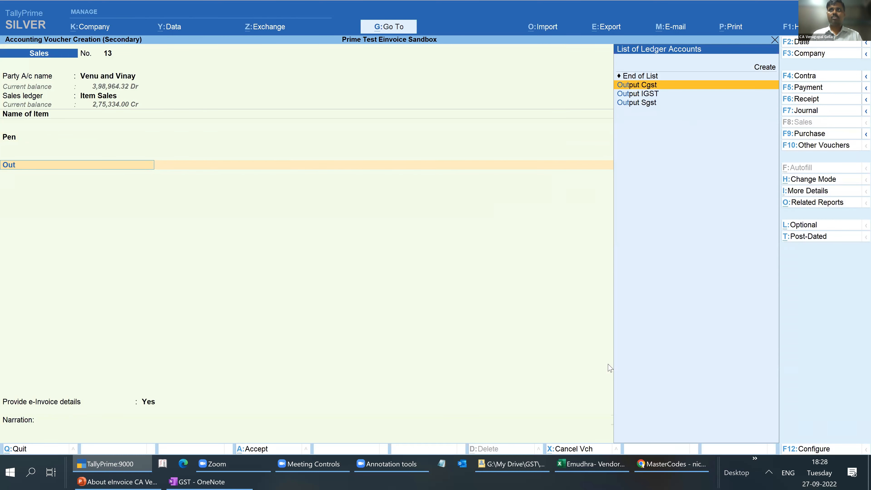
{"action": "key", "text": "Return"}
{"action": "key", "text": "Return"}
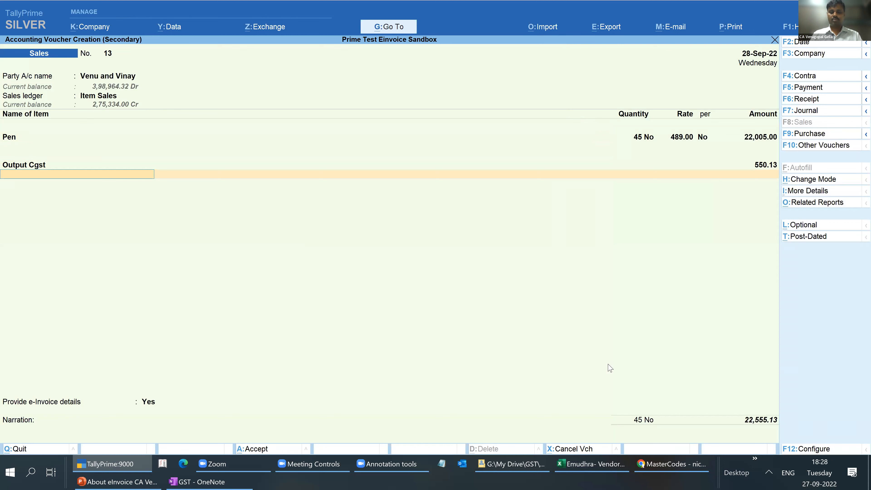
{"action": "type", "text": "Out"}
{"action": "key", "text": "Down"}
{"action": "key", "text": "Down"}
{"action": "key", "text": "Return"}
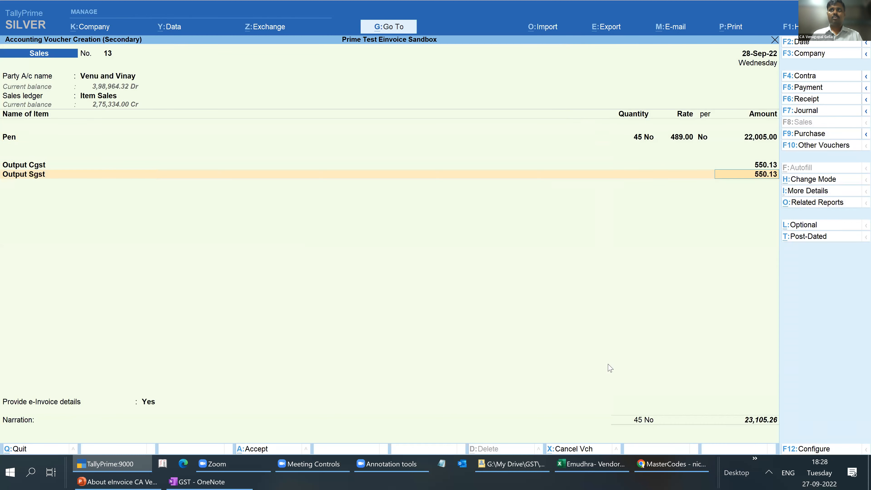
- Enter the narration "test 3" and save voucher 13 without generating the e-Invoice
{"action": "key", "text": "Return"}
{"action": "key", "text": "Return"}
{"action": "type", "text": "test 3"}
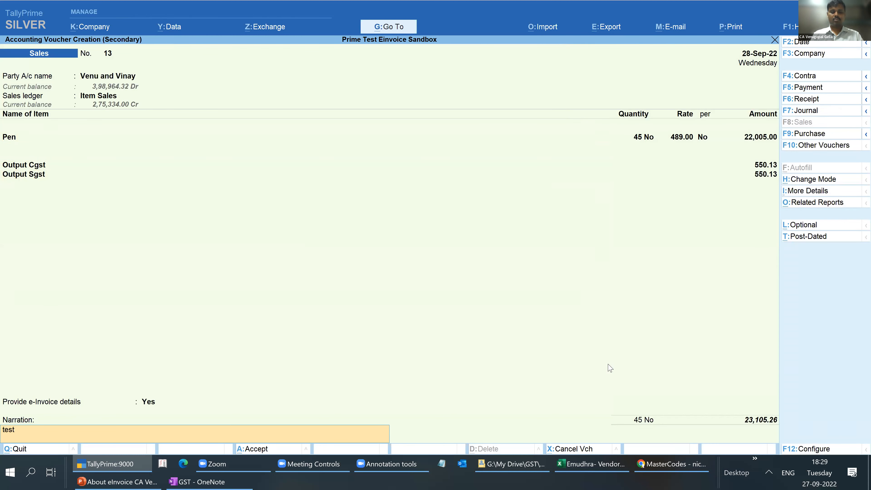
{"action": "key", "text": "Return"}
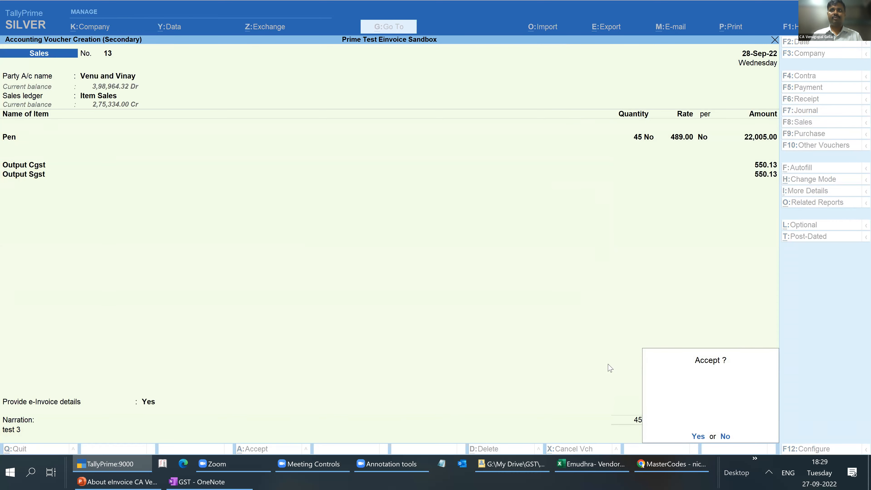
{"action": "key", "text": "Return"}
{"action": "key", "text": "n"}
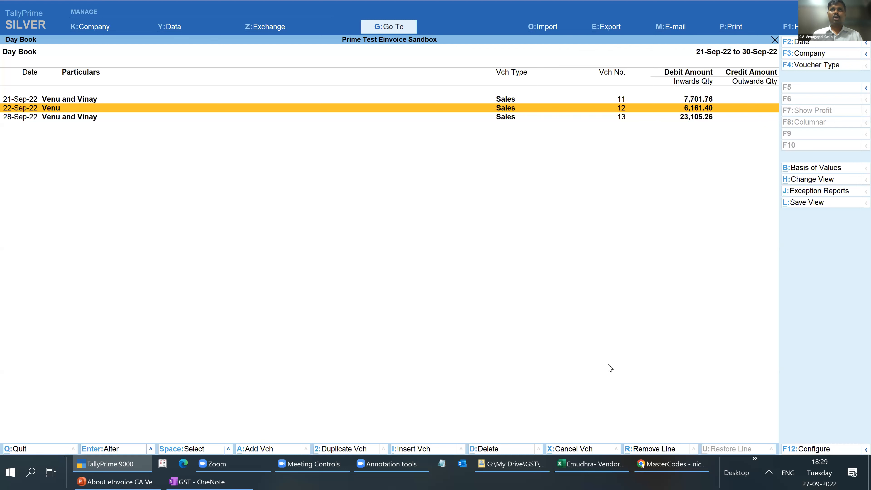
- Add a new sales voucher from the Day Book for the same customer as in voucher 13
{"action": "key", "text": "space"}
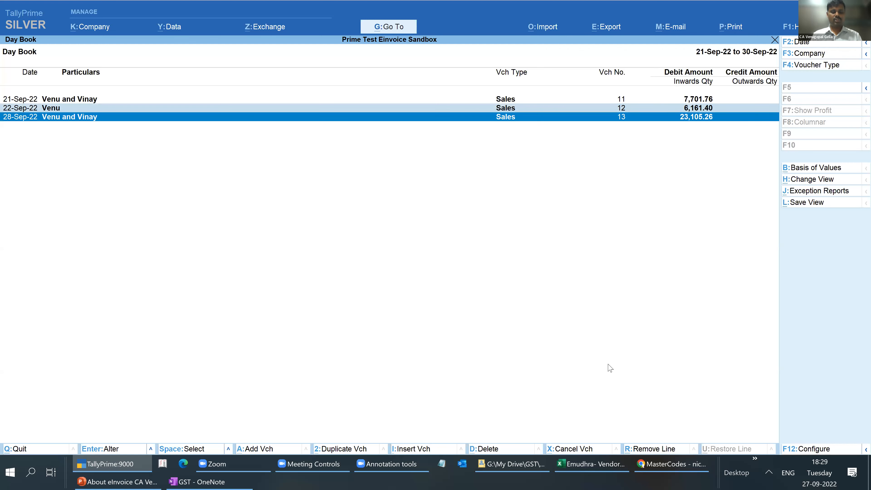
{"action": "key", "text": "alt+a"}
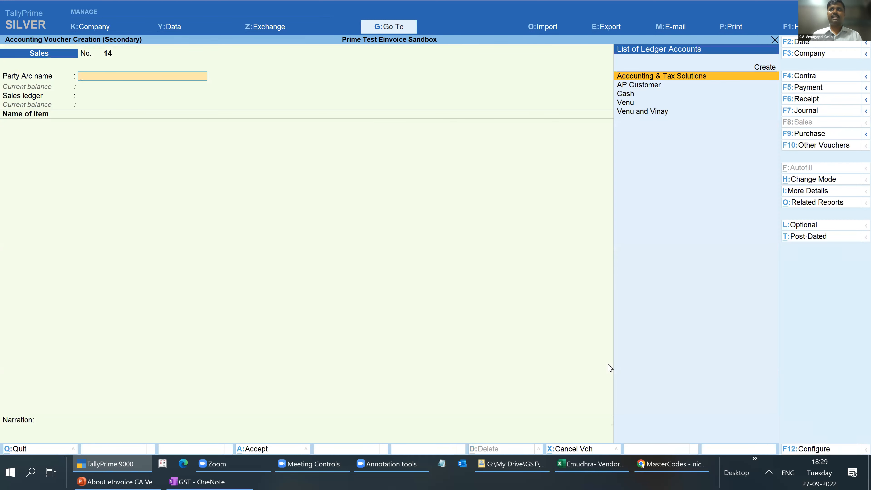
{"action": "key", "text": "Down"}
{"action": "key", "text": "Down"}
{"action": "key", "text": "Down"}
{"action": "key", "text": "Down"}
{"action": "key", "text": "Return"}
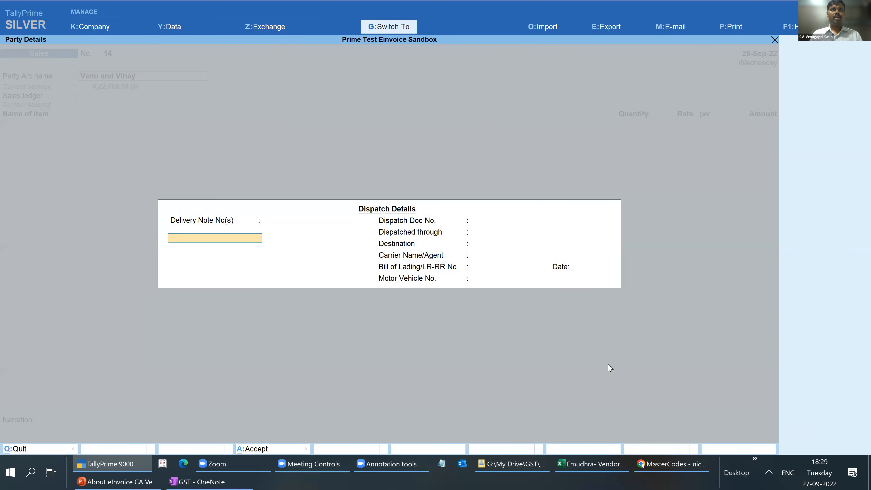
- Accept the blank dispatch details and default party details of voucher 14, and set its sales ledger to Item Sales
{"action": "key", "text": "ctrl+a"}
{"action": "key", "text": "Return"}
{"action": "key", "text": "ctrl"}
{"action": "key", "text": "ctrl+a"}
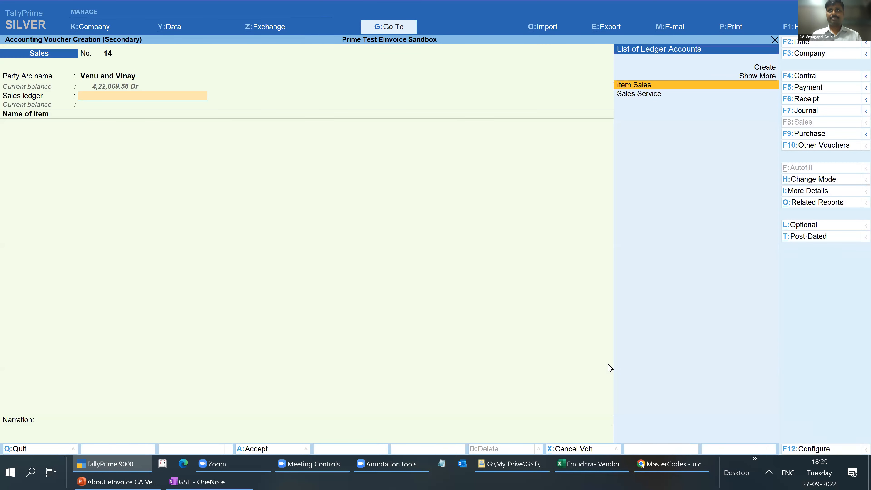
{"action": "key", "text": "Return"}
- Select the item Pencil in voucher 14 and open its GST details for altering the HSN/SAC code
{"action": "type", "text": "p"}
{"action": "key", "text": "Down"}
{"action": "key", "text": "Down"}
{"action": "key", "text": "Return"}
{"action": "key", "text": "BackSpace"}
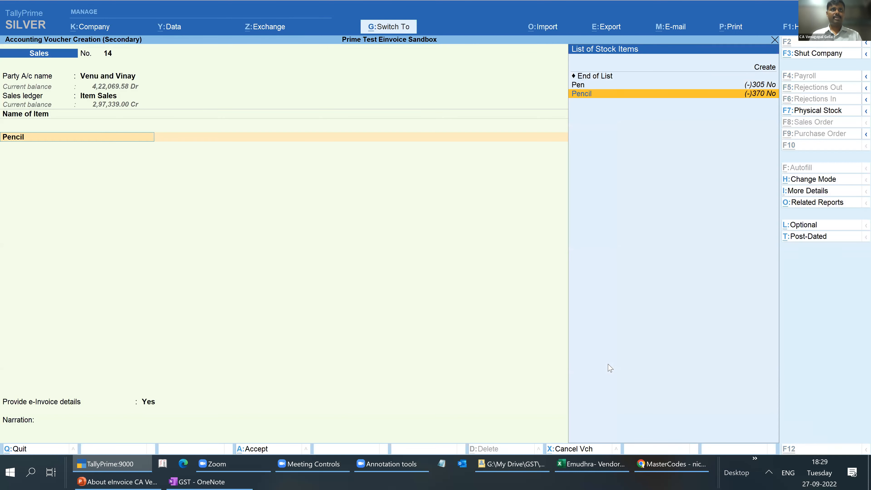
{"action": "key", "text": "ctrl+Return"}
{"action": "key", "text": "Return"}
{"action": "key", "text": "Return"}
{"action": "key", "text": "Return"}
{"action": "key", "text": "Return"}
{"action": "key", "text": "Return"}
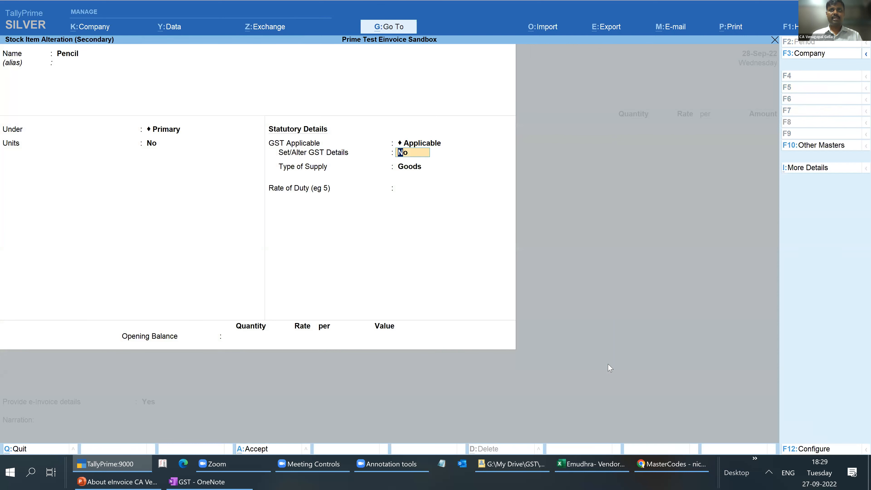
{"action": "type", "text": "yes"}
{"action": "key", "text": "Return"}
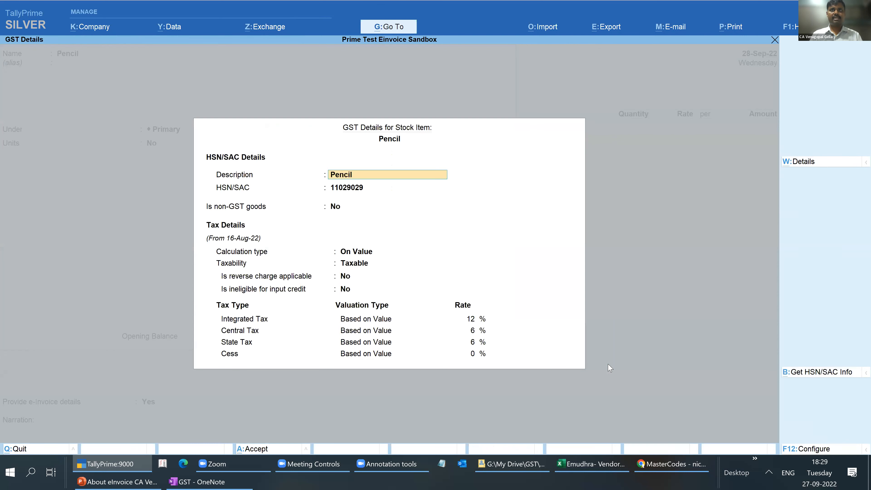
{"action": "key", "text": "Return"}
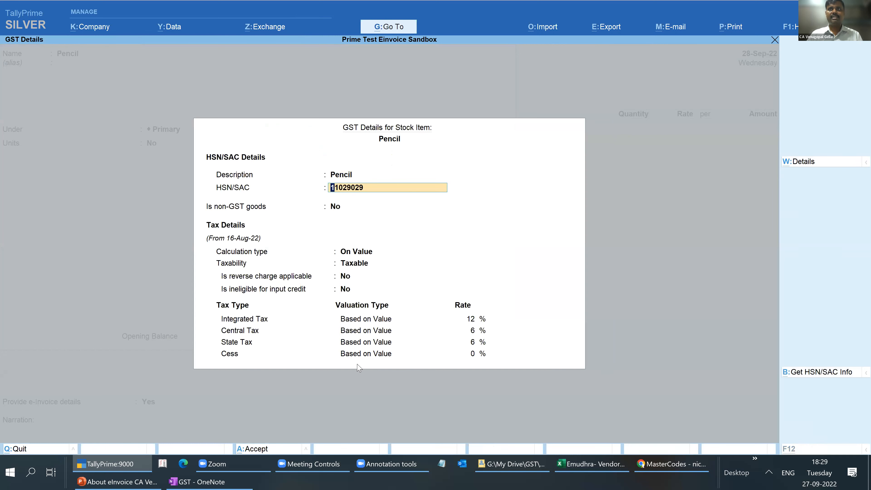
- Switch to the Chrome MasterCodes page, copy the HSN code 14011000 from the list, and return to TallyPrime
{"action": "key", "text": "alt+Tab"}
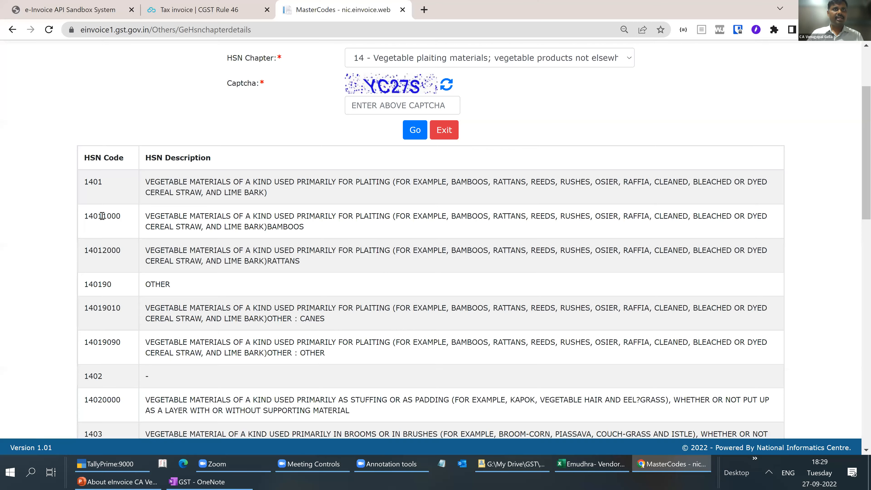
{"action": "double_click", "coordinate": [98, 217]}
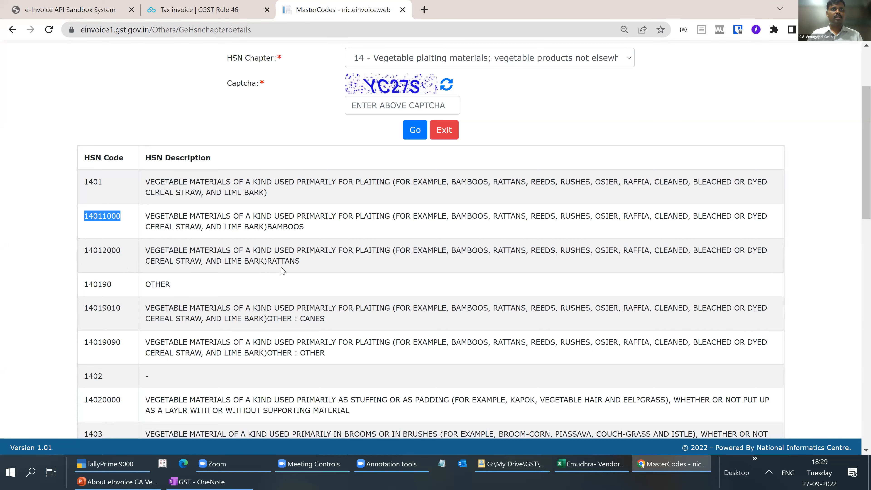
{"action": "key", "text": "ctrl+c"}
{"action": "key", "text": "alt+Tab"}
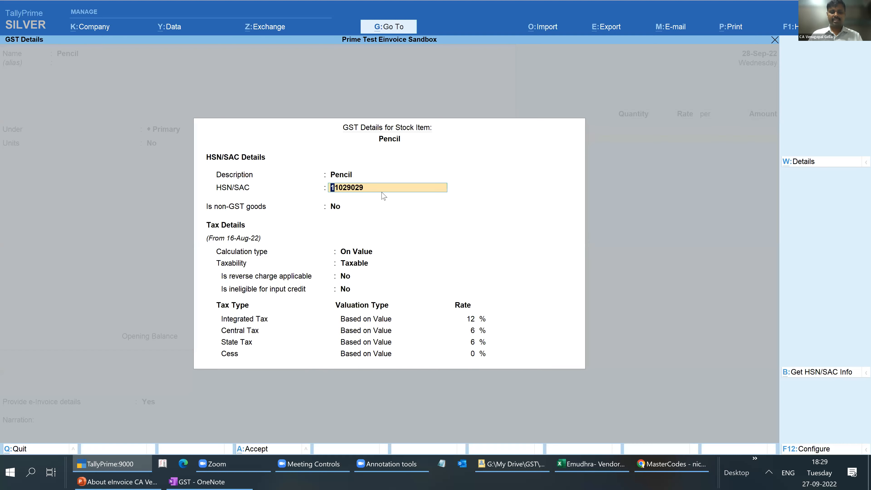
- Paste the copied HSN code for Pencil, change its last three digits to make it 14011456, and save the stock item
{"action": "key", "text": "ctrl+alt+v"}
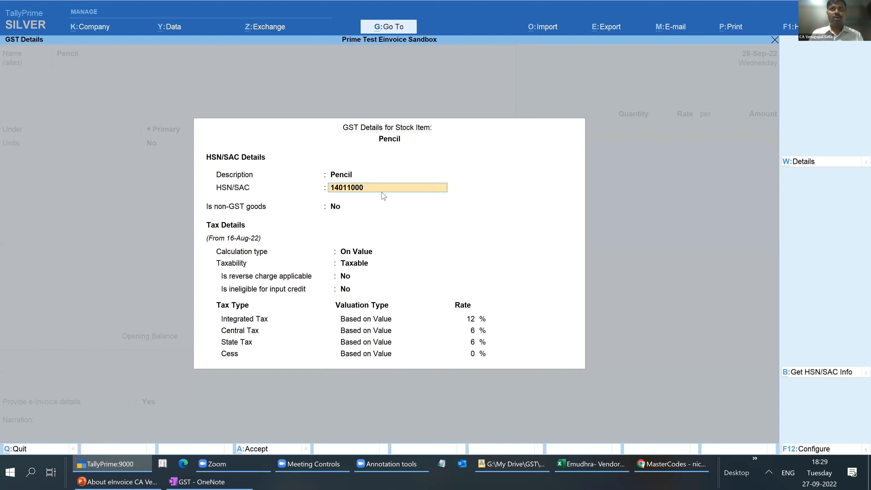
{"action": "key", "text": "BackSpace"}
{"action": "key", "text": "BackSpace"}
{"action": "key", "text": "BackSpace"}
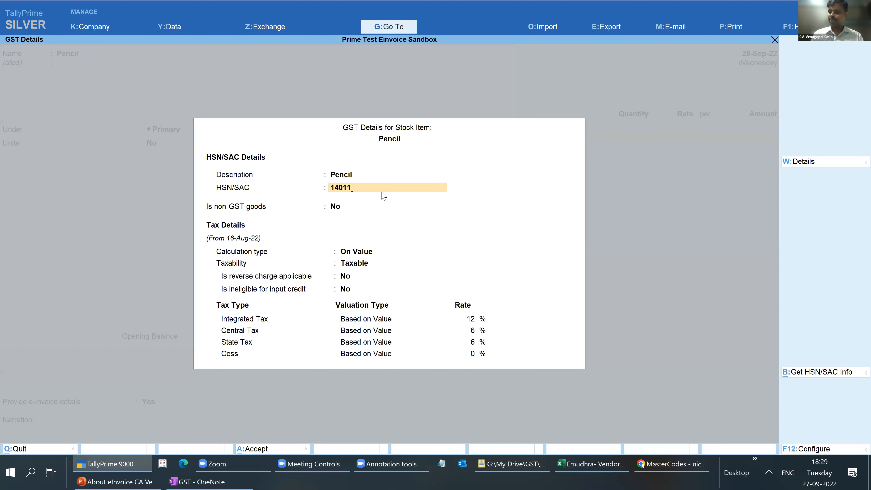
{"action": "type", "text": "456"}
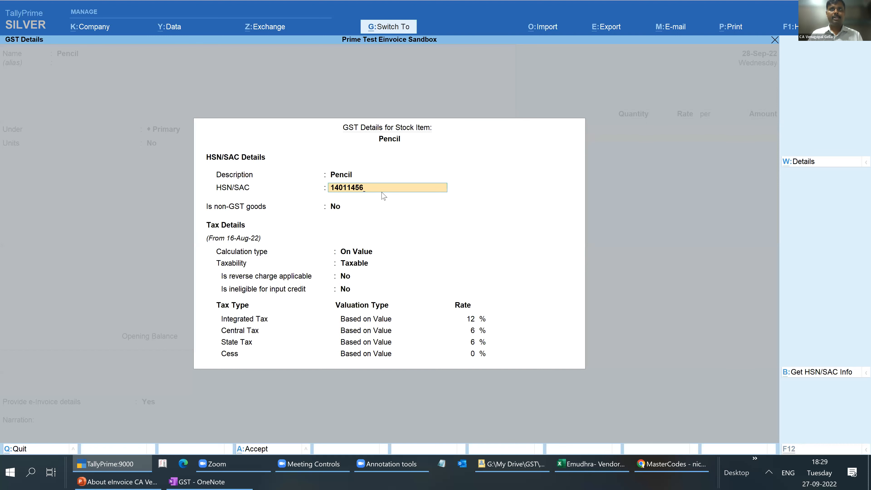
{"action": "key", "text": "ctrl+a"}
{"action": "key", "text": "ctrl+a"}
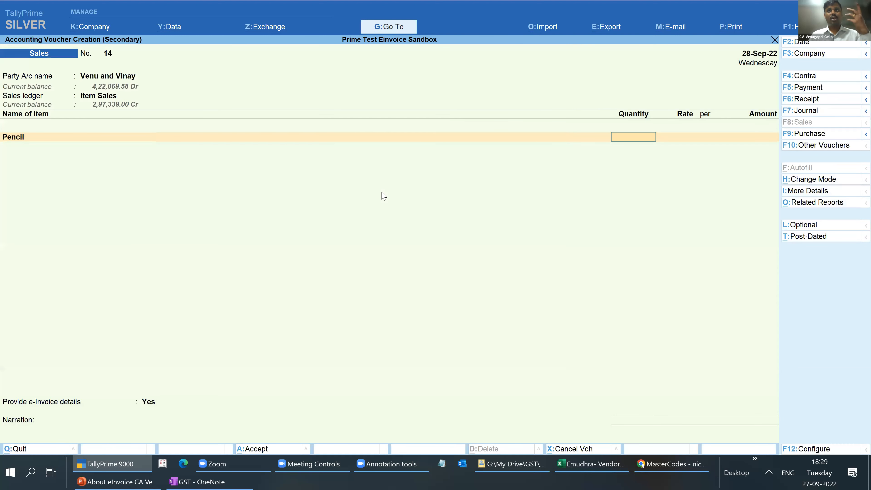
- Enter a quantity of 15 for Pencil at the default rate and end the item list
{"action": "type", "text": "15"}
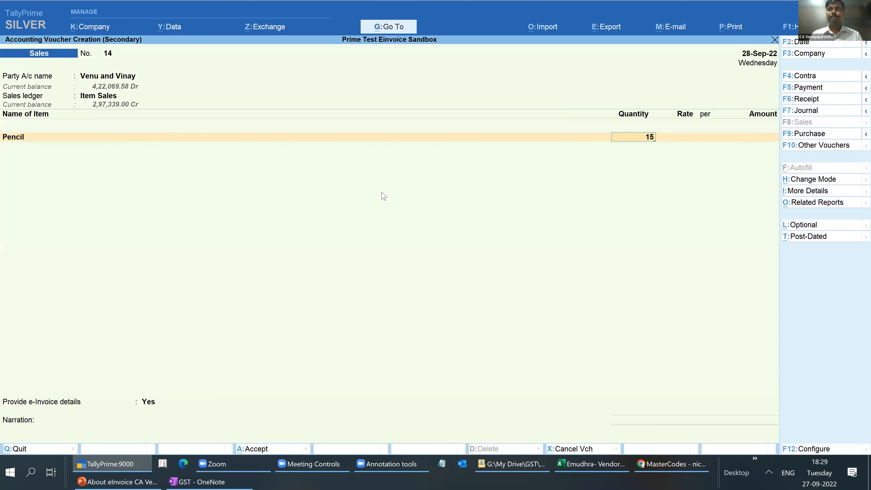
{"action": "key", "text": "Return"}
{"action": "key", "text": "Return"}
{"action": "key", "text": "Return"}
{"action": "key", "text": "Return"}
{"action": "key", "text": "Return"}
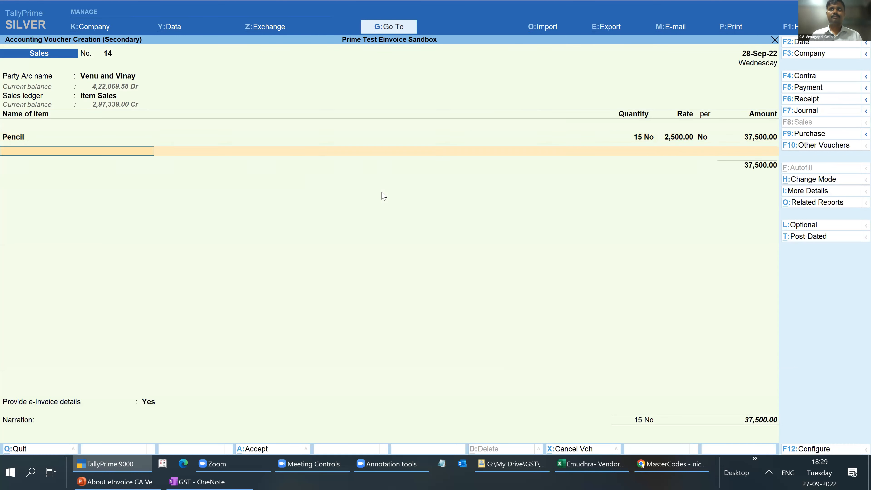
- Add the Output Cgst and Output Sgst ledgers to the Pencil voucher, keeping the calculated tax amounts
{"action": "key", "text": "Return"}
{"action": "key", "text": "Down"}
{"action": "key", "text": "Down"}
{"action": "key", "text": "Down"}
{"action": "key", "text": "Down"}
{"action": "key", "text": "Down"}
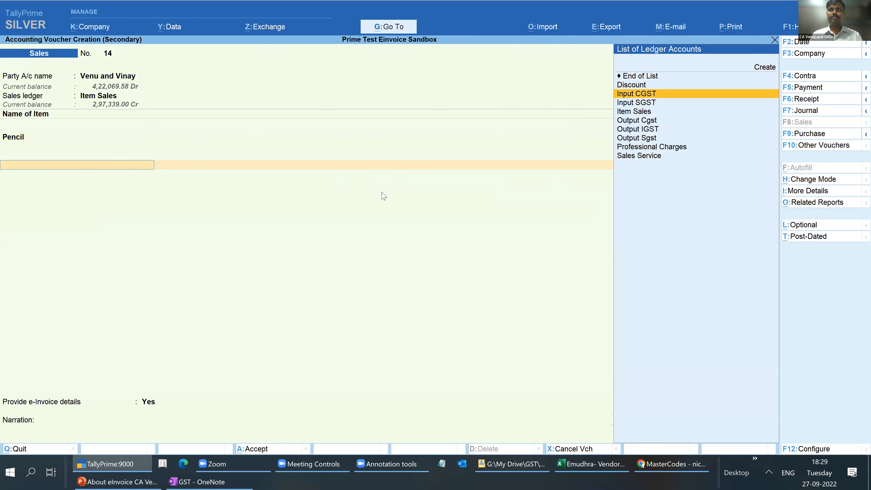
{"action": "key", "text": "Return"}
{"action": "key", "text": "Return"}
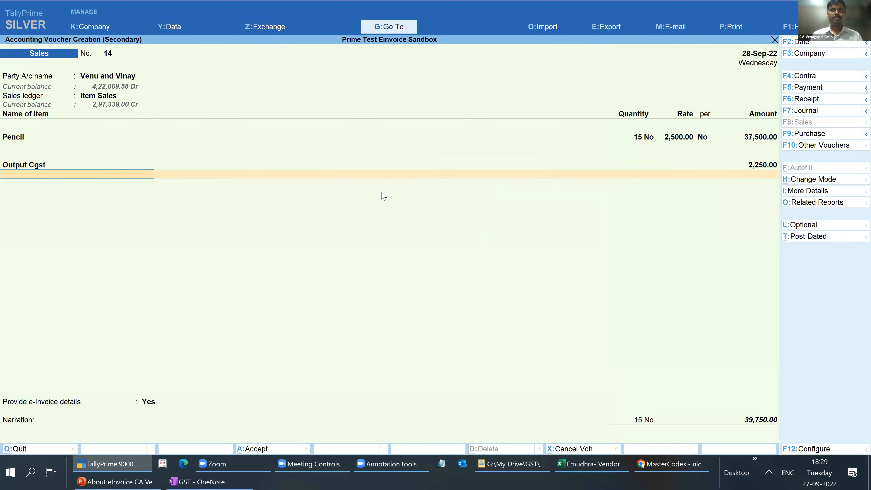
{"action": "type", "text": "Sgs"}
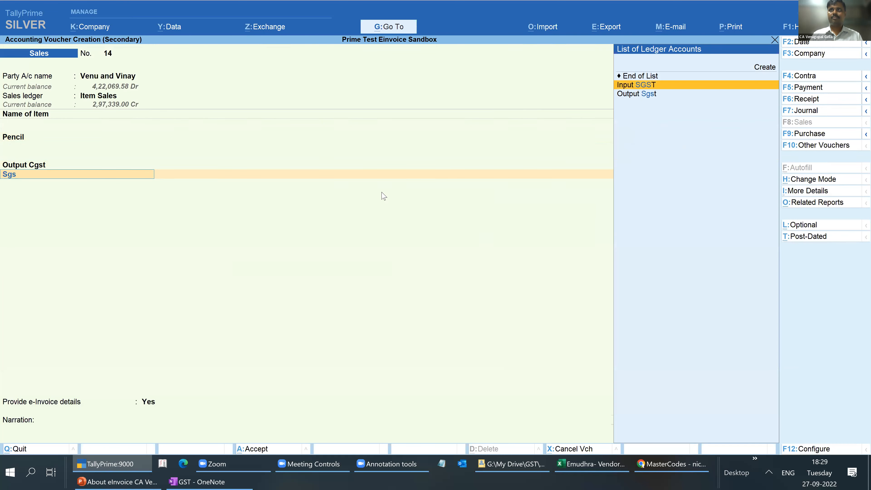
{"action": "key", "text": "Down"}
{"action": "key", "text": "Return"}
- Enter the narration "test 4" and save voucher 14 without generating the e-Invoice
{"action": "key", "text": "Return"}
{"action": "key", "text": "Return"}
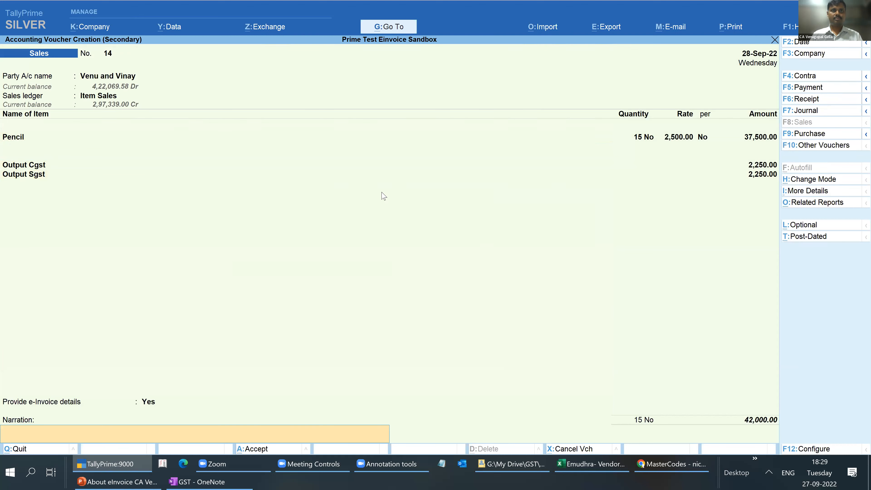
{"action": "type", "text": "test 4"}
{"action": "key", "text": "Return"}
{"action": "key", "text": "Return"}
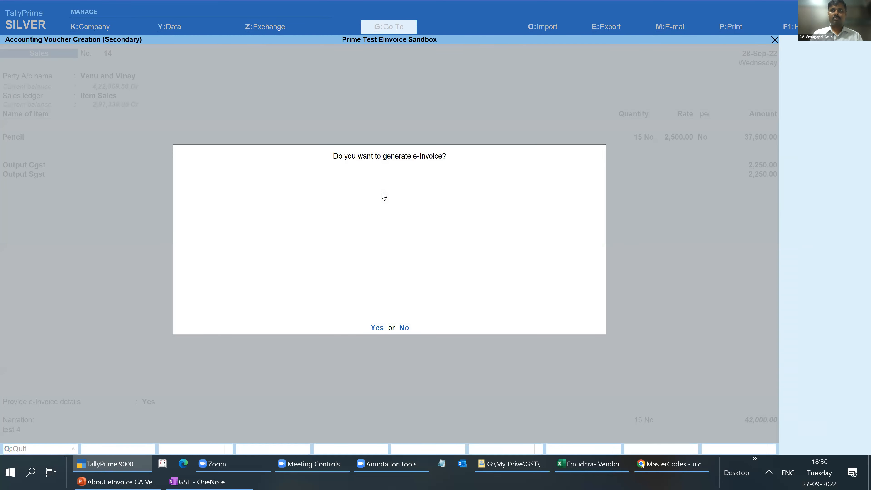
{"action": "key", "text": "n"}
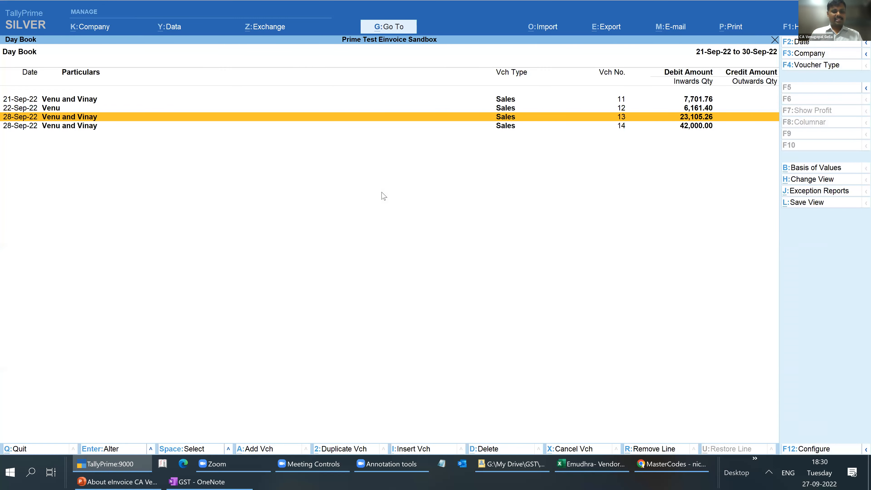
- Change the date of the Pencil voucher to 26-9 and save it without generating the e-Invoice
{"action": "key", "text": "Down"}
{"action": "key", "text": "alt+a"}
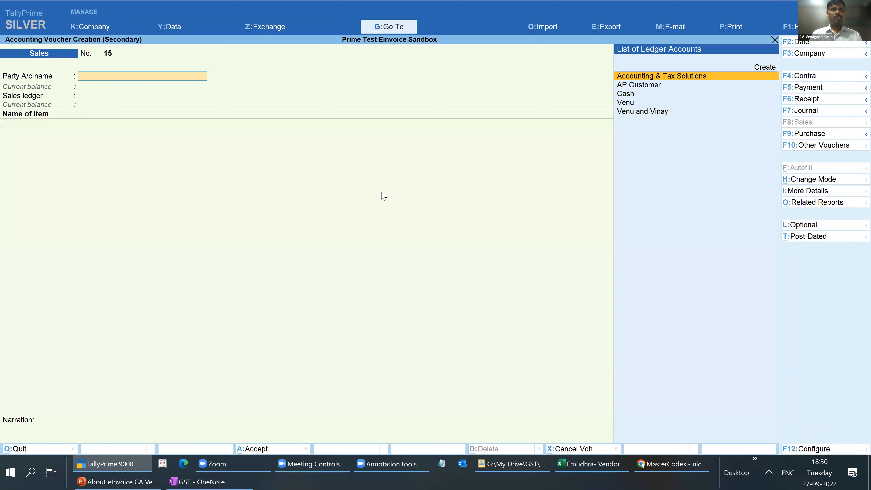
{"action": "key", "text": "Escape"}
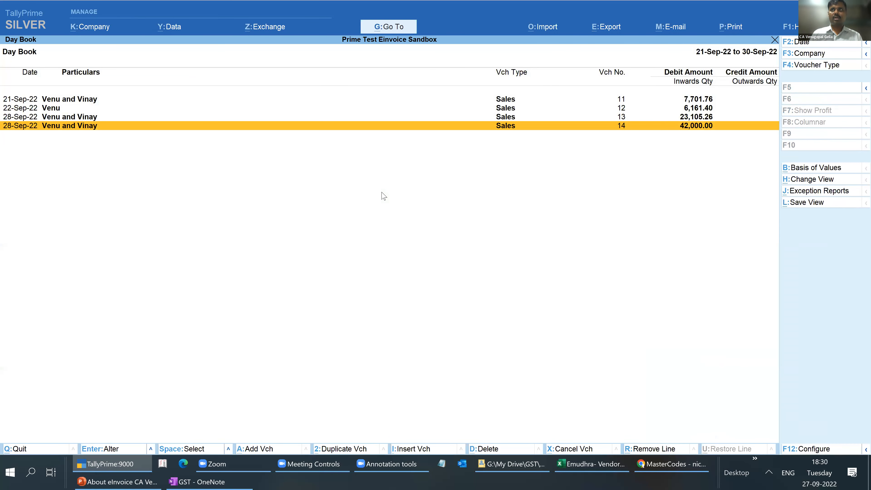
{"action": "key", "text": "Return"}
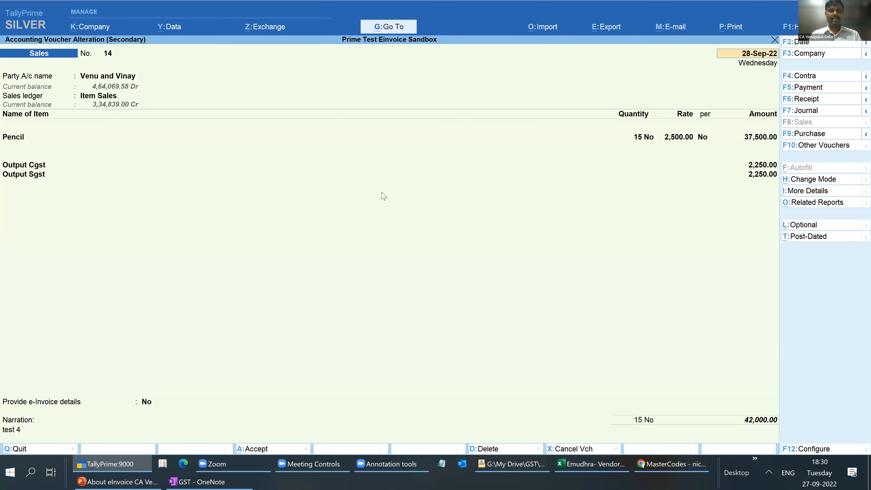
{"action": "key", "text": "F2"}
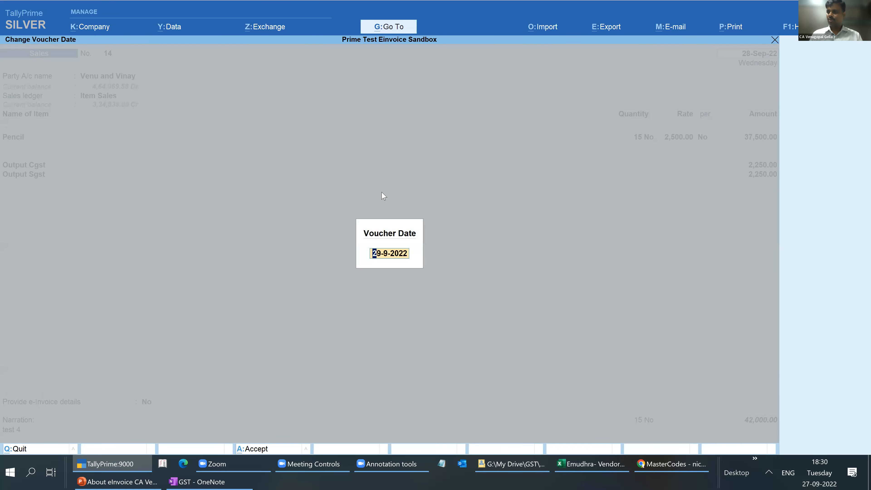
{"action": "type", "text": "26-9"}
{"action": "key", "text": "Return"}
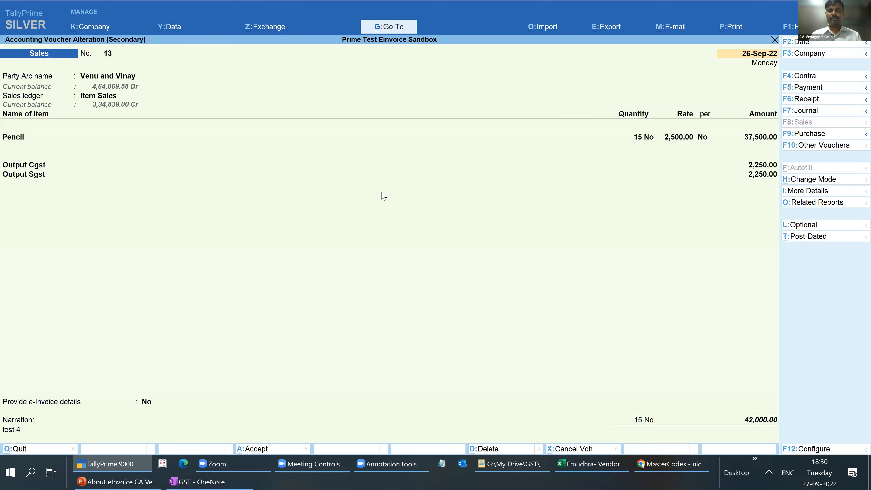
{"action": "key", "text": "ctrl+a"}
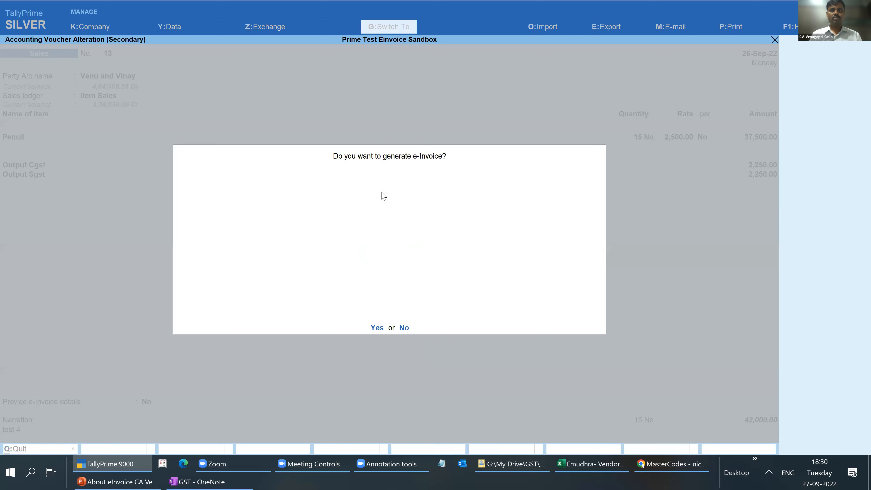
{"action": "key", "text": "n"}
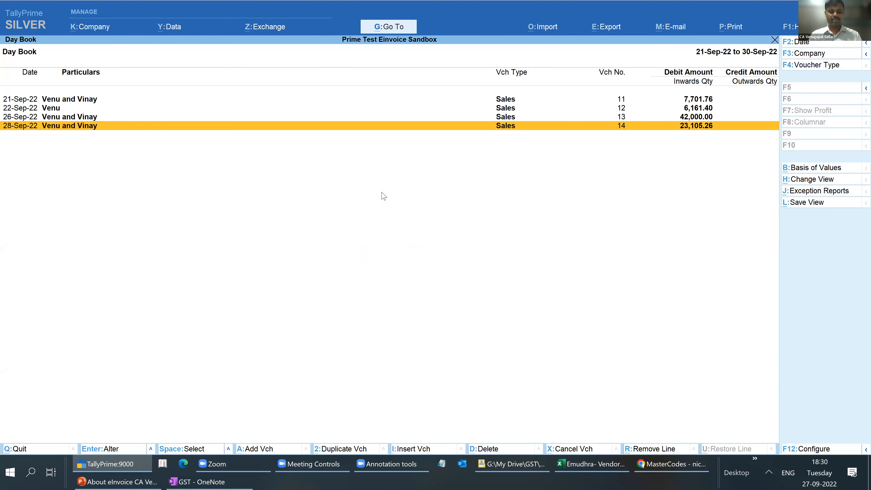
- Add another sales voucher from the Day Book and set its date to 27-Sep-22
{"action": "key", "text": "alt+a"}
{"action": "key", "text": "F2"}
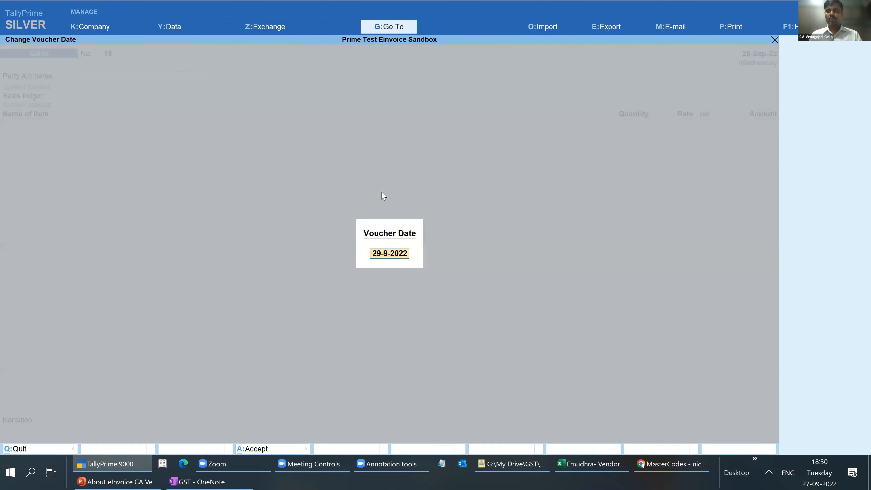
{"action": "type", "text": "27"}
{"action": "key", "text": "Return"}
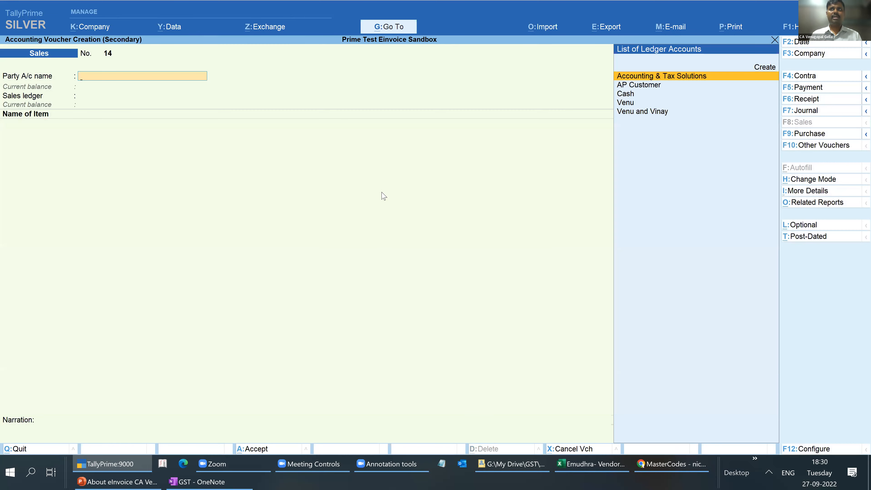
- Choose the same customer as in the Pencil voucher, accept the dispatch and party details, and set the sales ledger to Item Sales
{"action": "key", "text": "Down"}
{"action": "key", "text": "Down"}
{"action": "key", "text": "Down"}
{"action": "key", "text": "Down"}
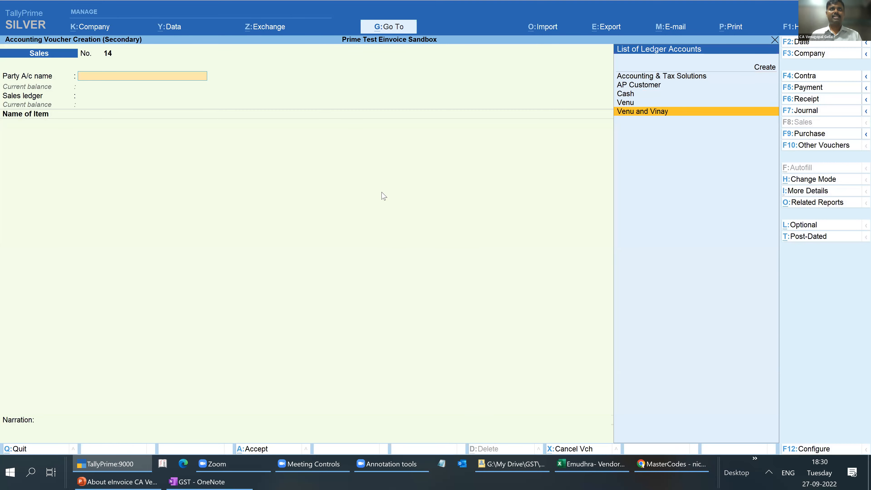
{"action": "key", "text": "Return"}
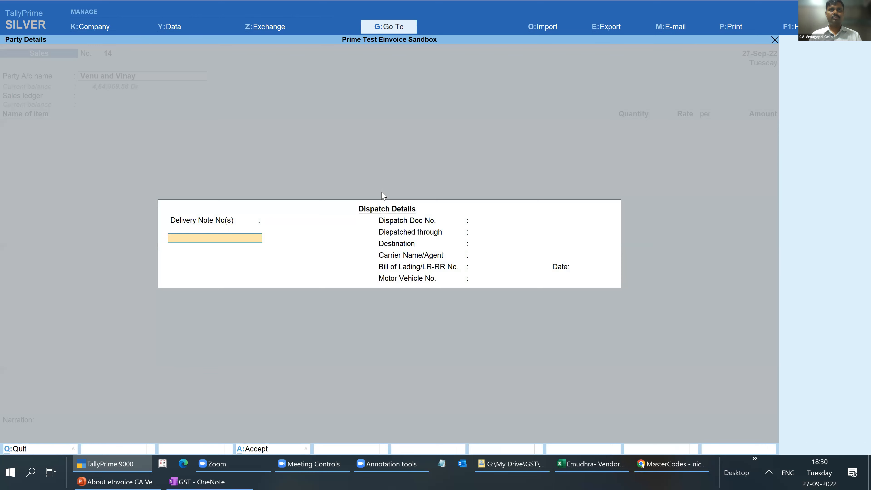
{"action": "key", "text": "Return"}
{"action": "key", "text": "Return"}
{"action": "key", "text": "Return"}
{"action": "key", "text": "ctrl+a"}
- Add the item Pen to the sales voucher with a quantity of 58 No at the rate of 489.00
{"action": "key", "text": "Return"}
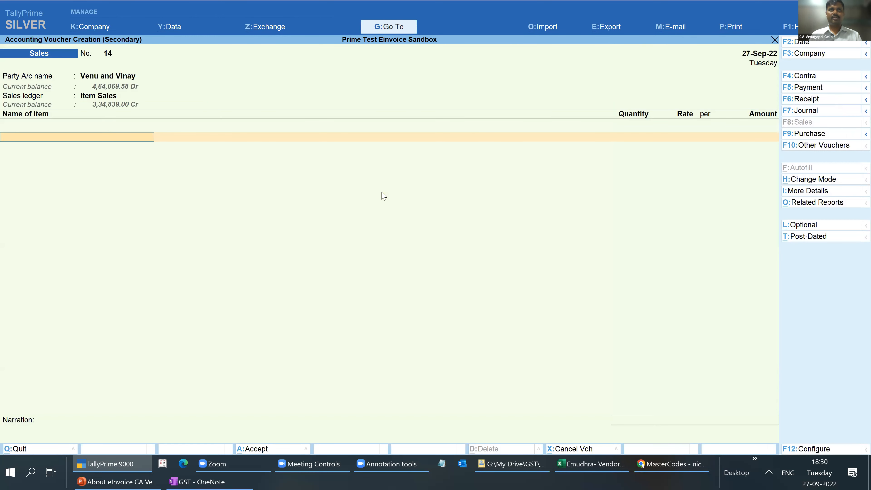
{"action": "key", "text": "Down"}
{"action": "key", "text": "Return"}
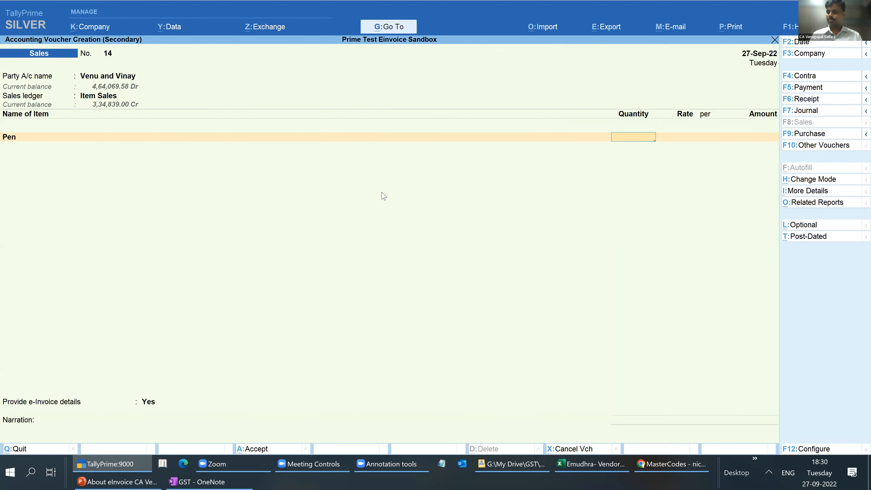
{"action": "type", "text": "58"}
{"action": "key", "text": "Return"}
{"action": "key", "text": "Return"}
{"action": "key", "text": "Return"}
{"action": "key", "text": "Return"}
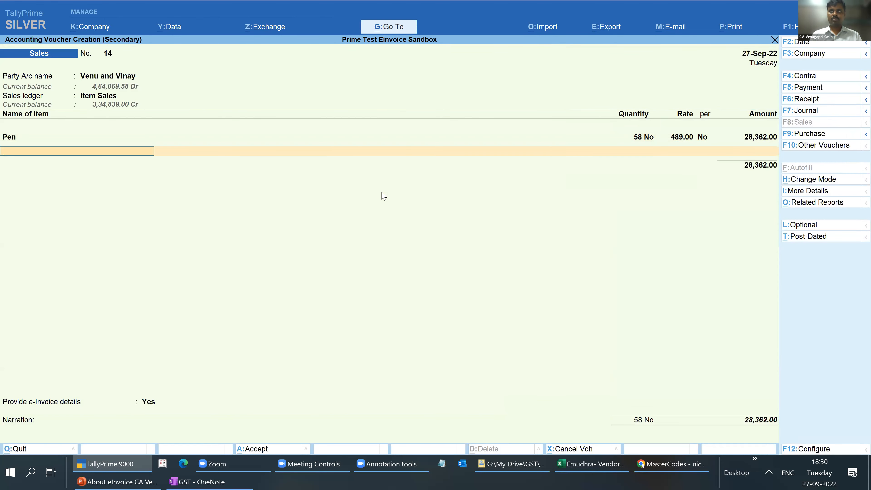
- Finish the item list and add the tax ledgers Output Cgst and Output Sgst to the voucher
{"action": "key", "text": "Return"}
{"action": "type", "text": "Ou"}
{"action": "key", "text": "Down"}
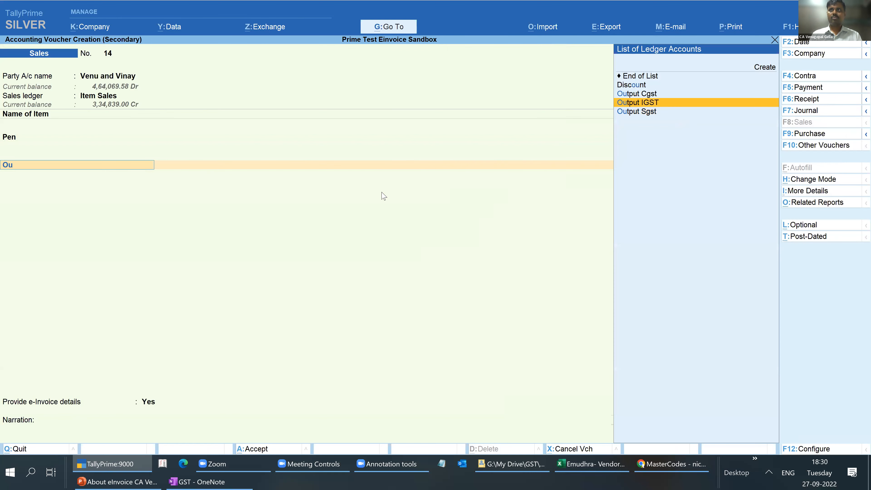
{"action": "key", "text": "Up"}
{"action": "key", "text": "Return"}
{"action": "key", "text": "Return"}
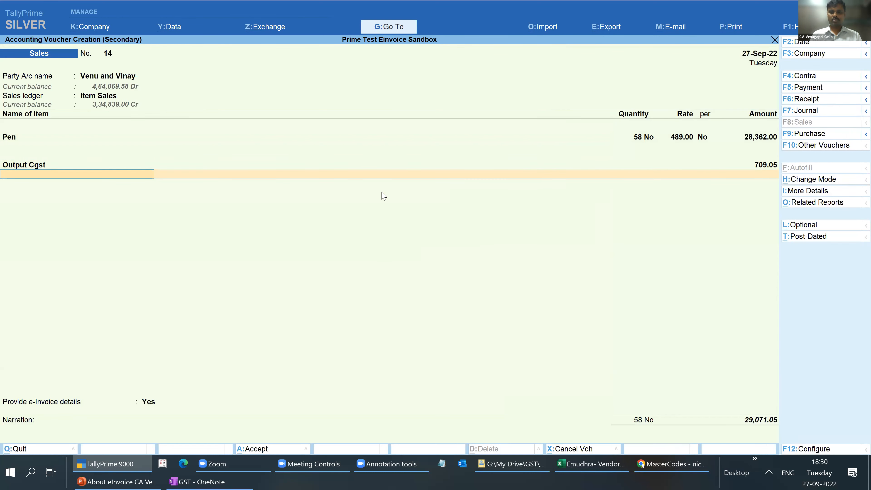
{"action": "type", "text": "Ou"}
{"action": "key", "text": "Down"}
{"action": "key", "text": "Down"}
- Accept the e-Invoice place details and the bill-wise details with a New Ref for the voucher
{"action": "key", "text": "Return"}
{"action": "key", "text": "Return"}
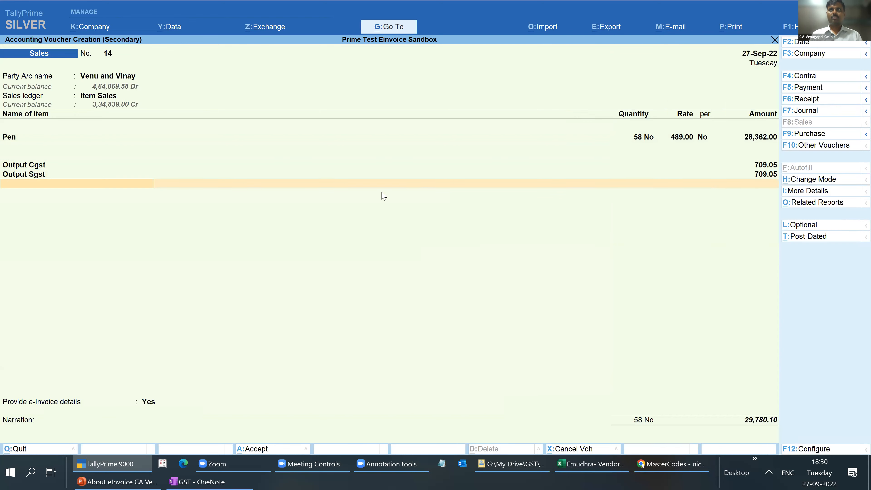
{"action": "key", "text": "Return"}
{"action": "key", "text": "Return"}
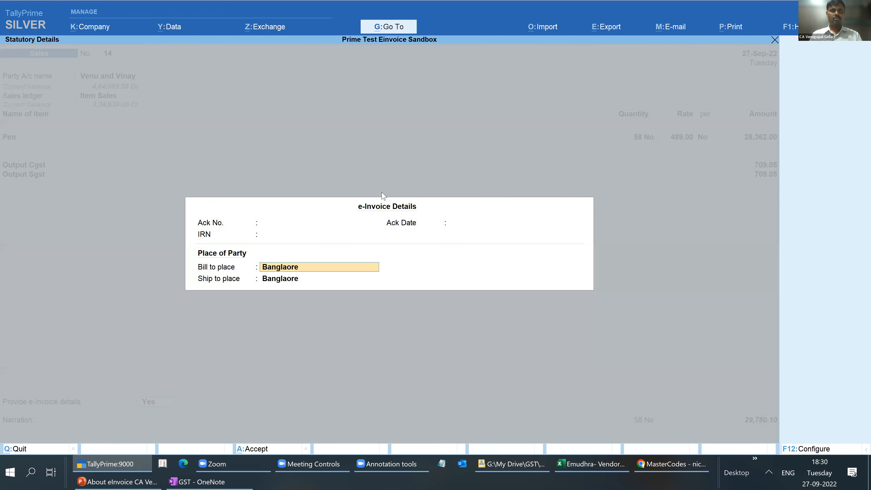
{"action": "key", "text": "ctrl+a"}
{"action": "key", "text": "Return"}
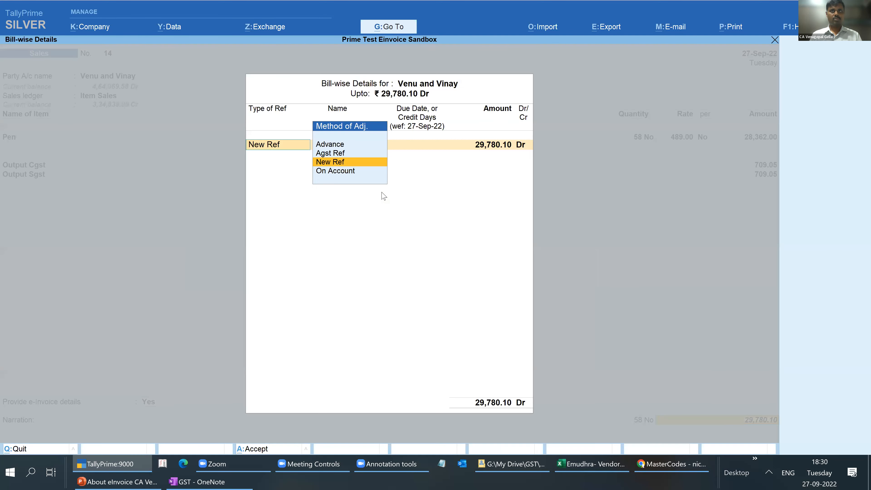
{"action": "key", "text": "ctrl+a"}
- Enter the narration "test 6" and save the Pen voucher without generating the e-Invoice
{"action": "type", "text": "test 6"}
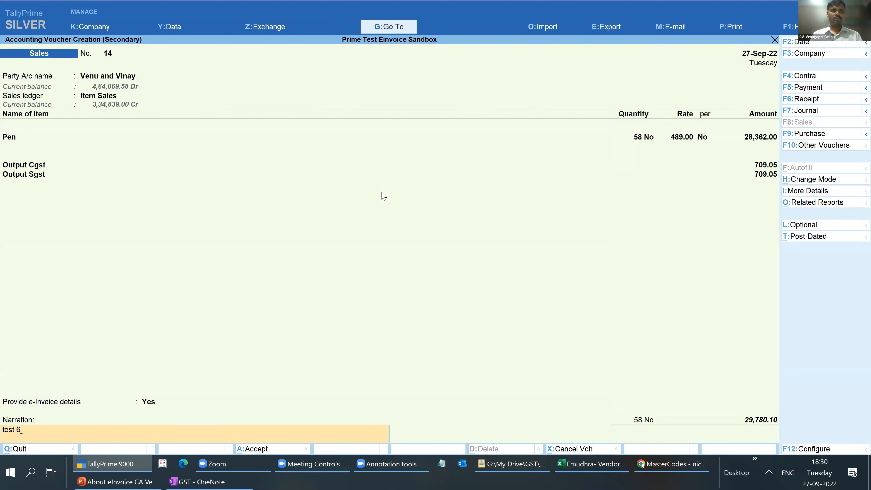
{"action": "key", "text": "Return"}
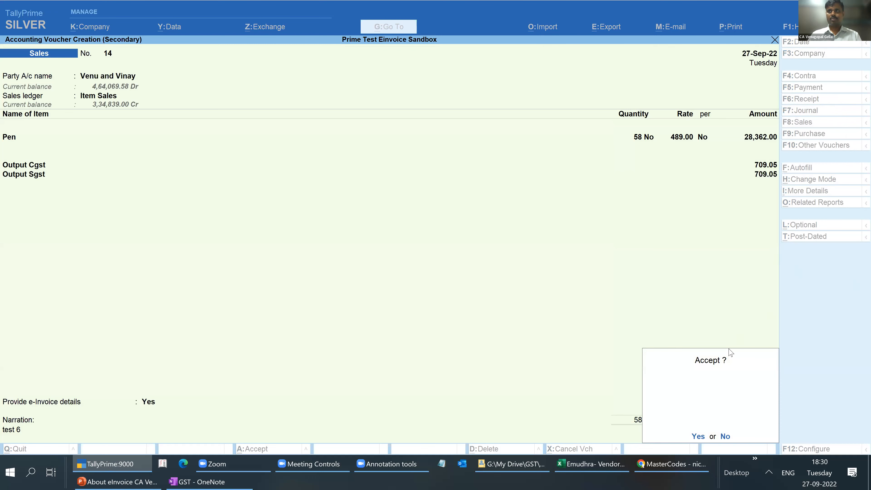
{"action": "key", "text": "Return"}
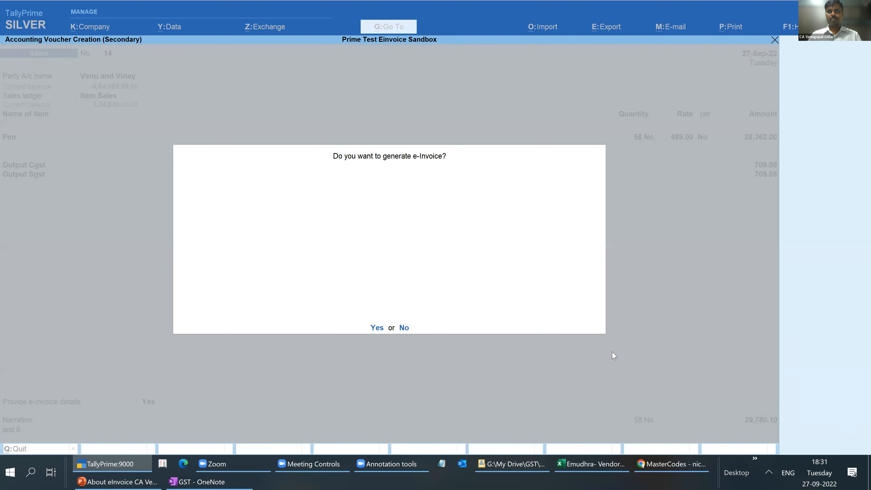
{"action": "key", "text": "n"}
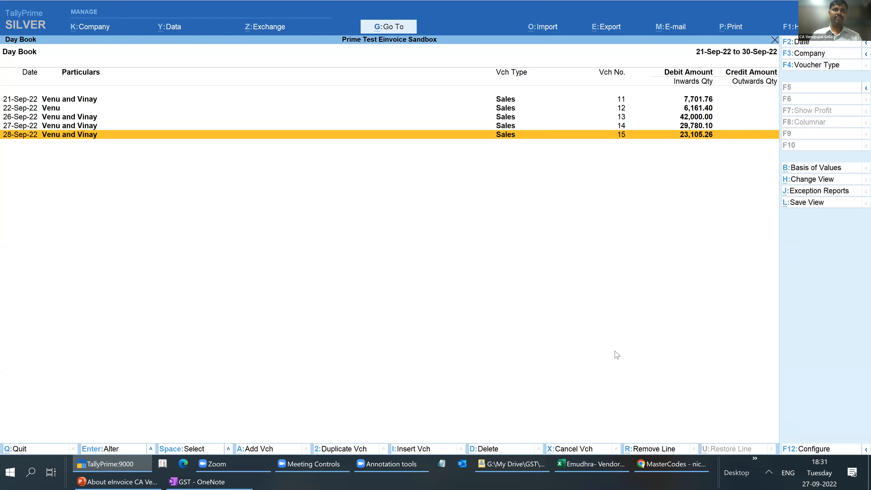
- Look over the recorded sales vouchers 12 to 15 in the Day Book and return to the Gateway of Tally
{"action": "key", "text": "Up"}
{"action": "key", "text": "Up"}
{"action": "key", "text": "Up"}
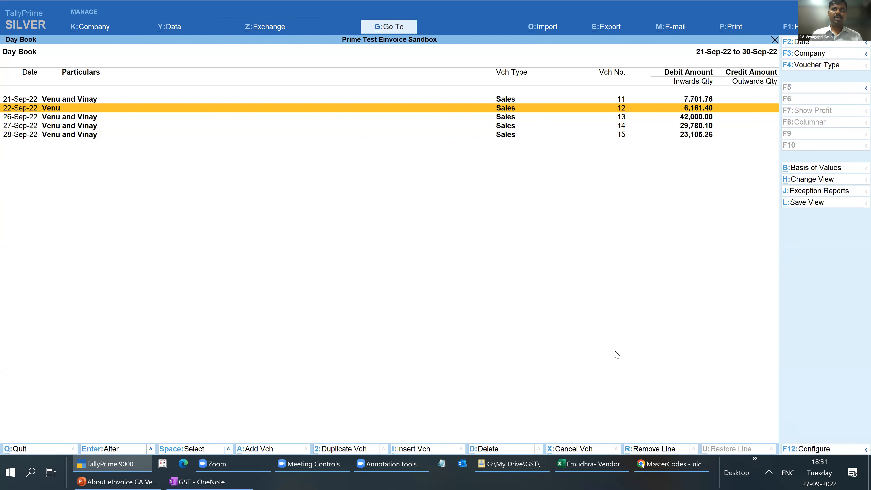
{"action": "key", "text": "Down"}
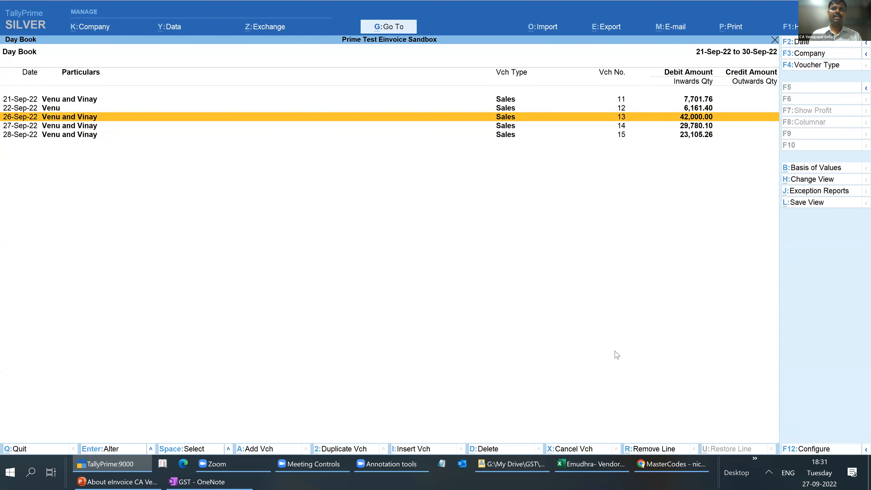
{"action": "key", "text": "Down"}
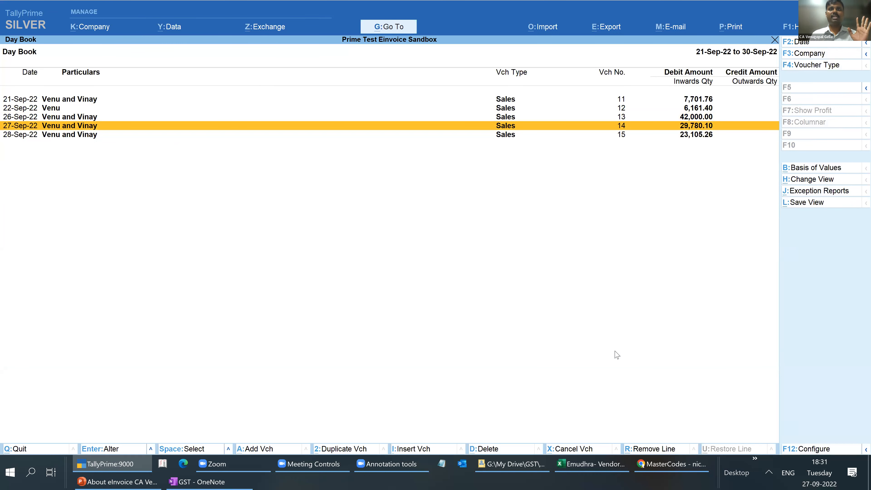
{"action": "key", "text": "Down"}
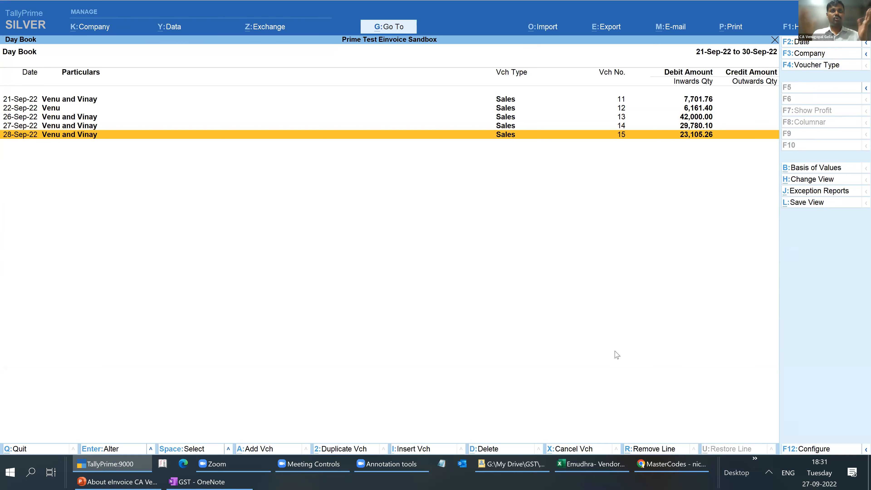
{"action": "key", "text": "Escape"}
{"action": "key", "text": "Escape"}
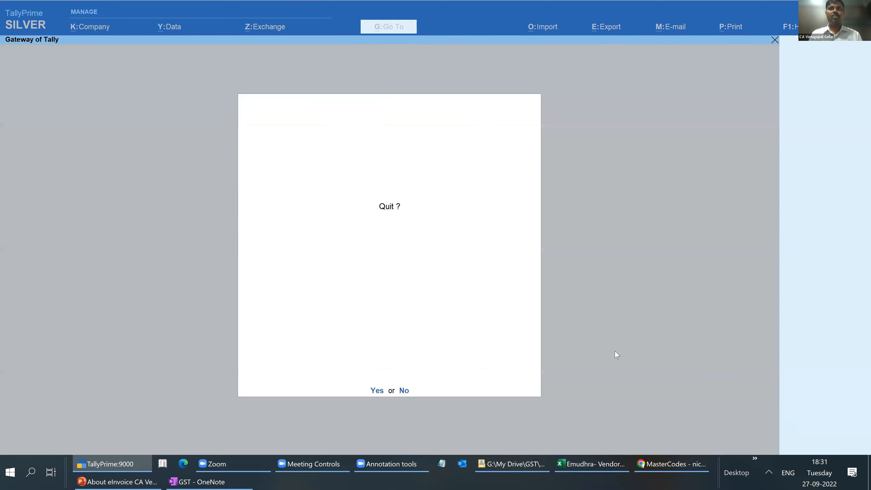
{"action": "key", "text": "n"}
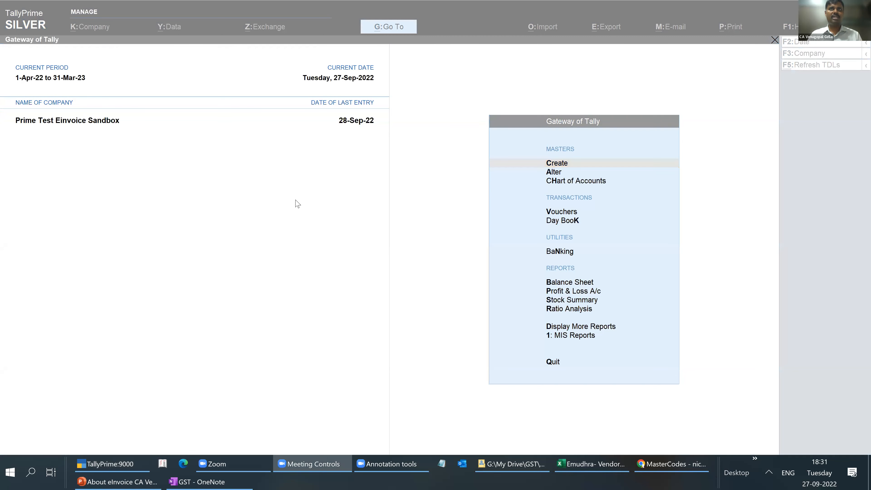
- From Send for e-Invoicing, open the e-Invoice report and list the vouchers whose required e-Invoice information is not provided
{"action": "left_click", "coordinate": [268, 27]}
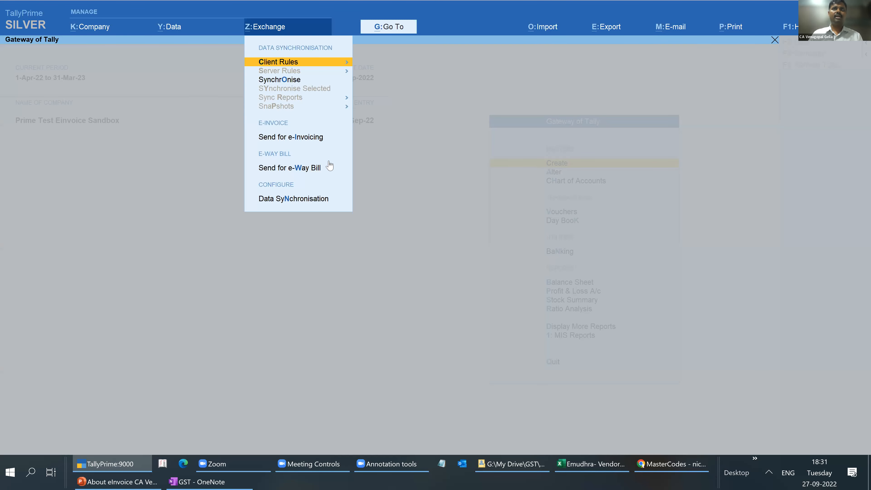
{"action": "left_click", "coordinate": [299, 138]}
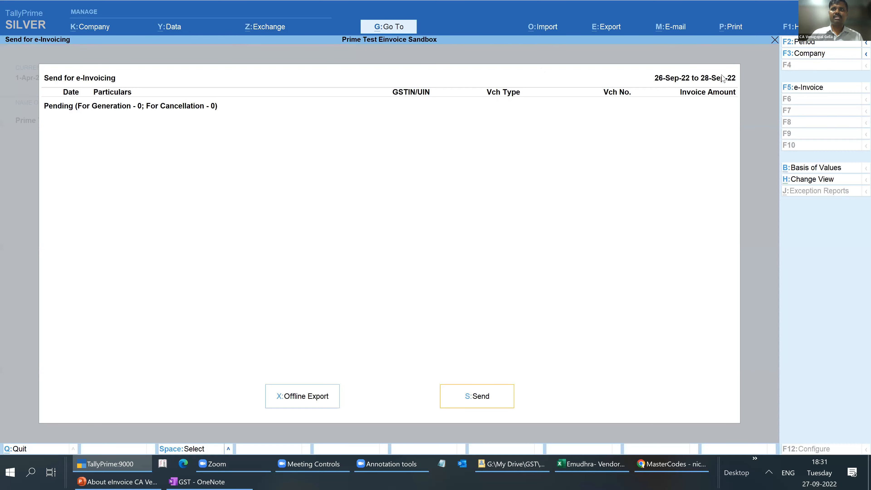
{"action": "left_click", "coordinate": [802, 87]}
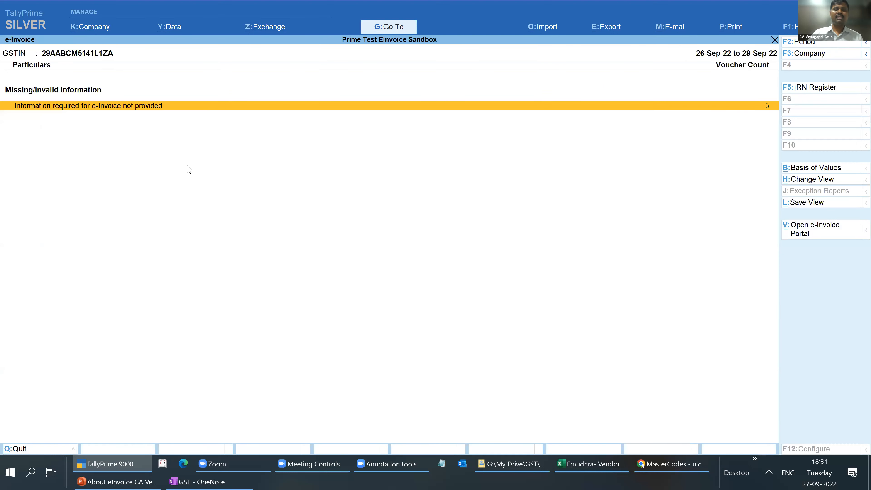
{"action": "key", "text": "Return"}
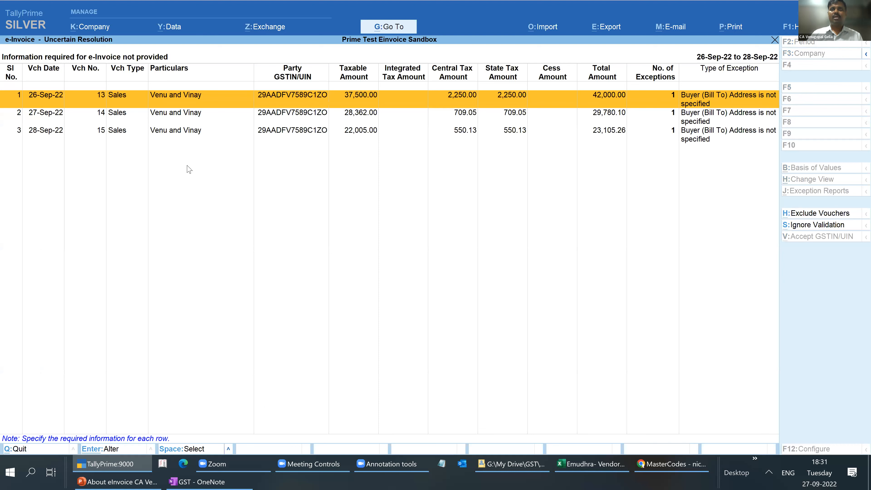
- Resolve the missing bill-to address of vouchers 13, 14 and 15 by entering Bangalore for each and accepting
{"action": "key", "text": "Return"}
{"action": "type", "text": "Bangalore"}
{"action": "key", "text": "Return"}
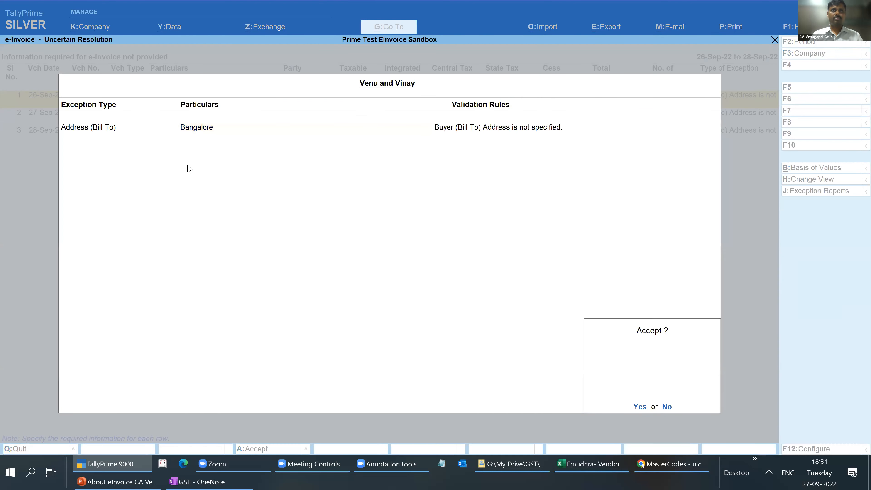
{"action": "key", "text": "y"}
{"action": "key", "text": "Return"}
{"action": "type", "text": "bangalore"}
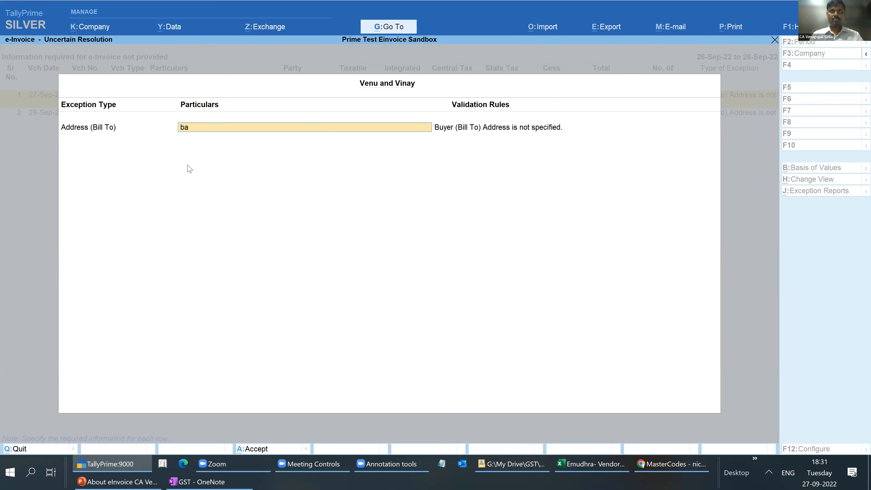
{"action": "key", "text": "Return"}
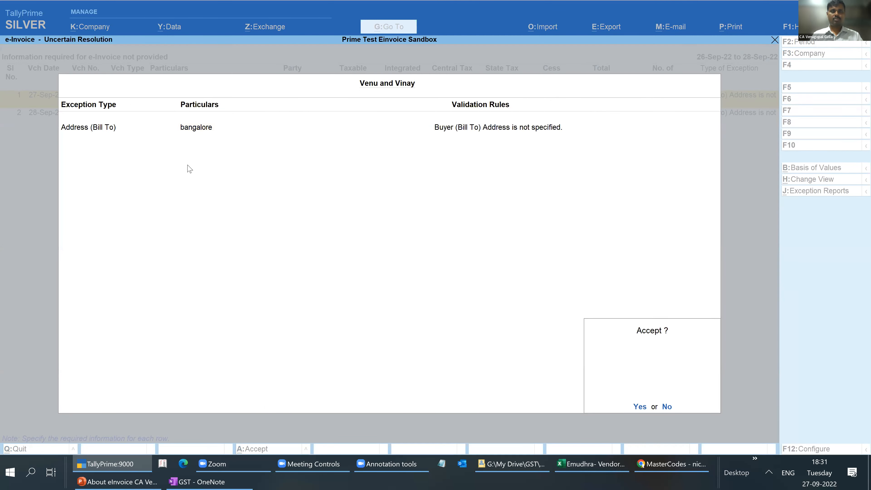
{"action": "key", "text": "y"}
{"action": "key", "text": "Return"}
{"action": "type", "text": "bangalore"}
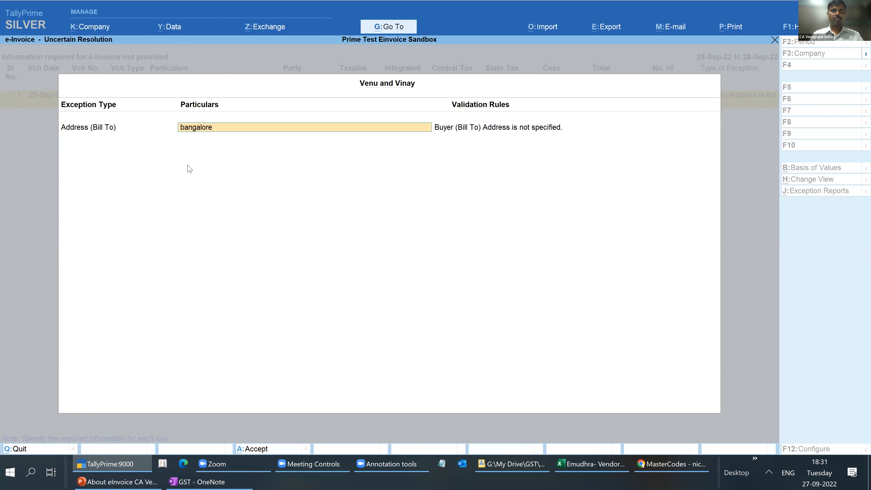
{"action": "key", "text": "Return"}
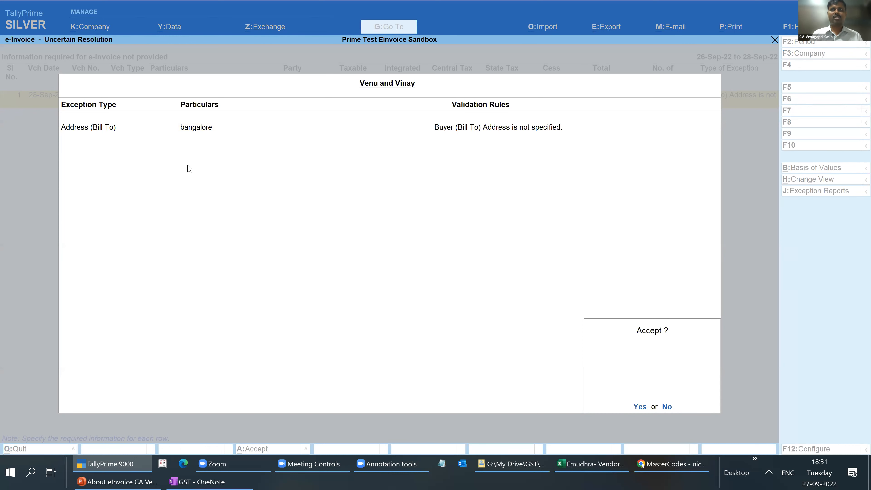
{"action": "key", "text": "Return"}
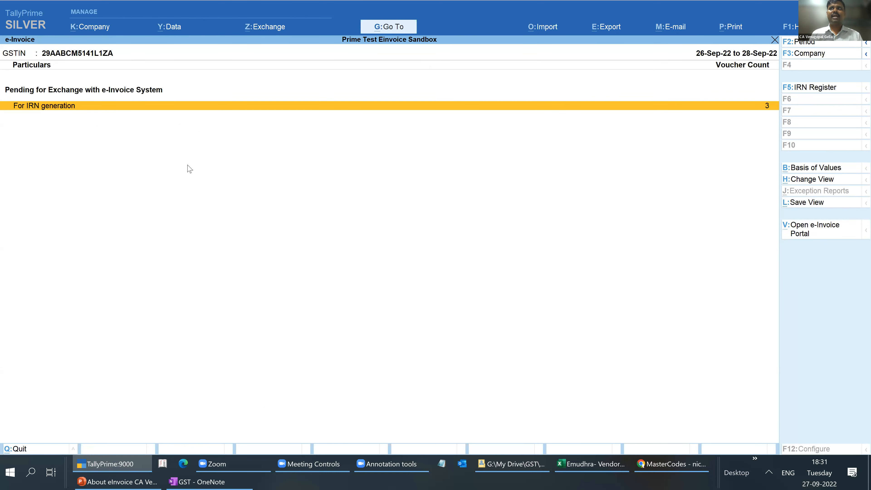
- Change the e-Invoice report period to run from 21-9-2022 to 28-9-2022
{"action": "key", "text": "F2"}
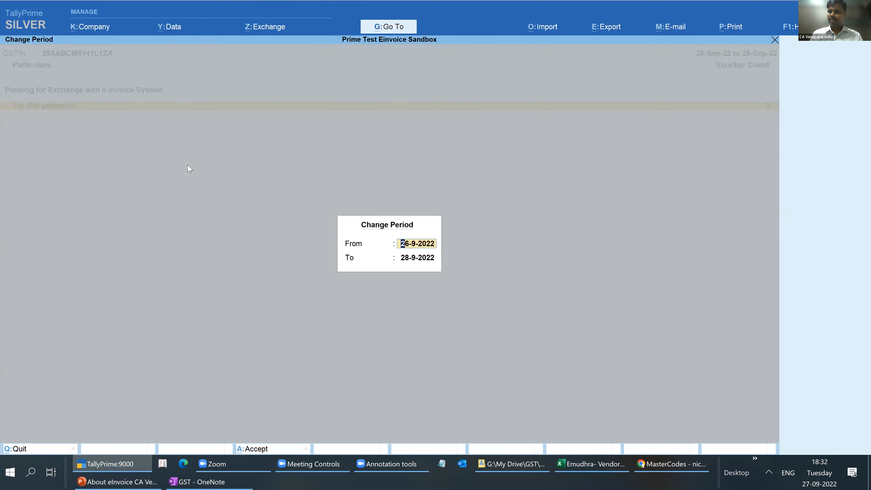
{"action": "type", "text": "21."}
{"action": "type", "text": "9"}
{"action": "key", "text": "Return"}
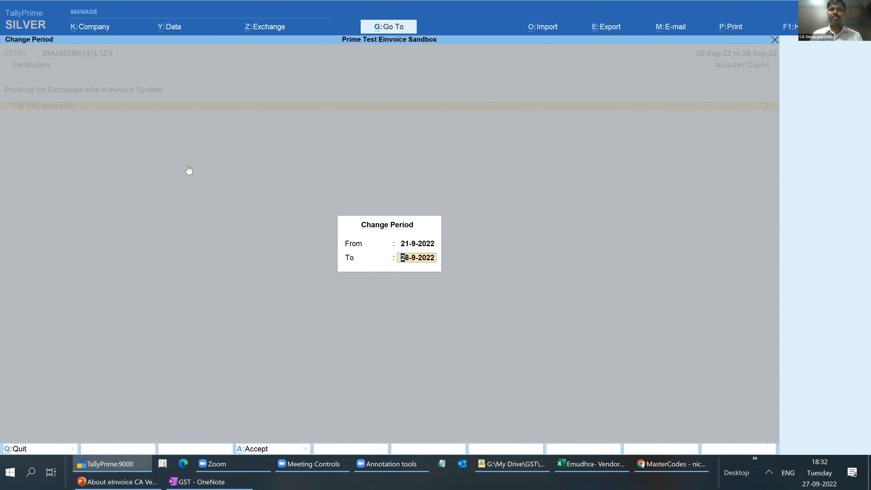
{"action": "key", "text": "Return"}
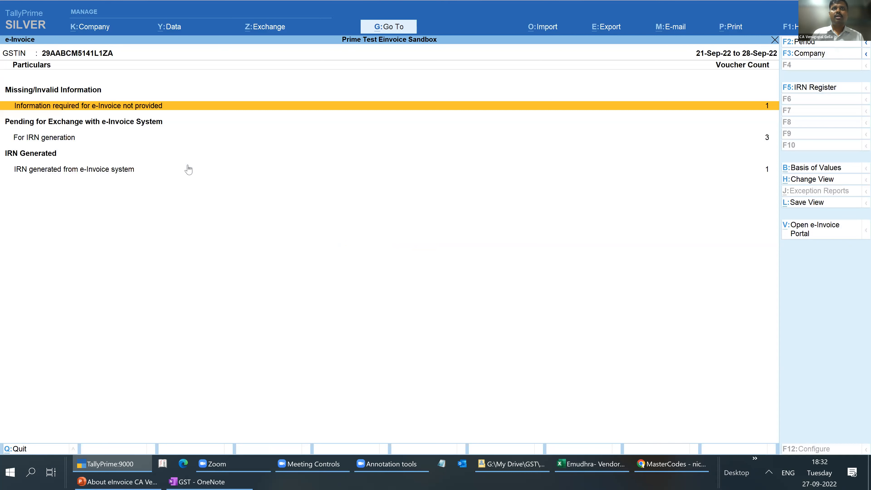
- Resolve the exception of voucher 12 by entering bangalore as its bill-to place, and return to the e-Invoice report
{"action": "key", "text": "Return"}
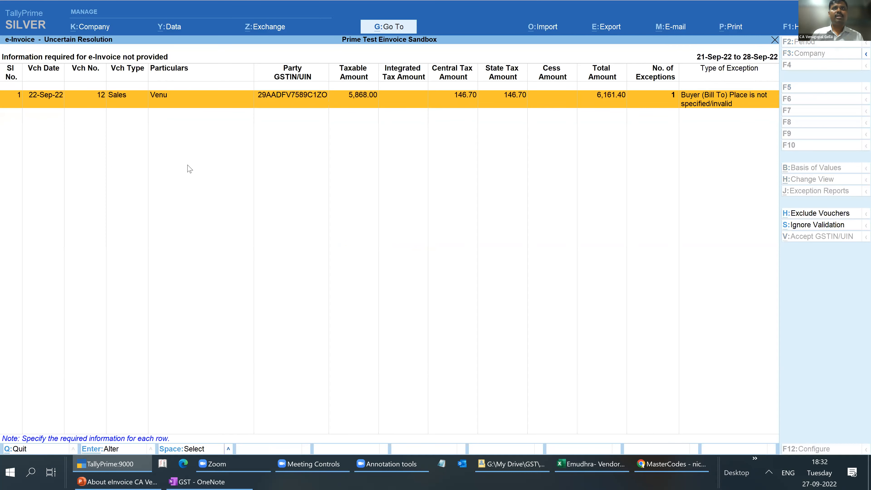
{"action": "key", "text": "Return"}
{"action": "type", "text": "bangalore"}
{"action": "key", "text": "Return"}
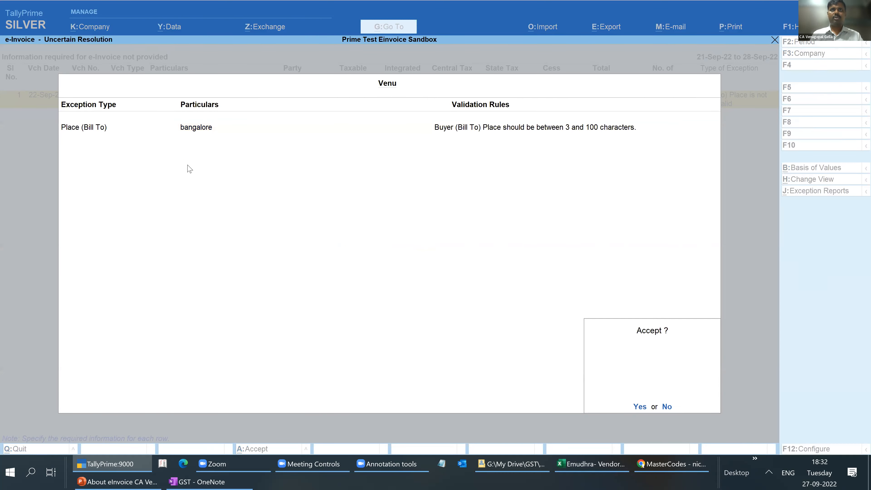
{"action": "key", "text": "y"}
{"action": "key", "text": "Escape"}
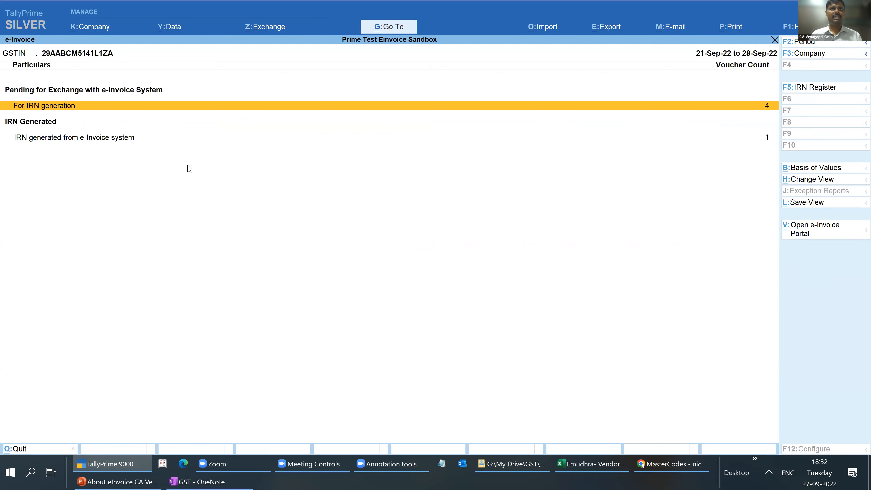
- Check the vouchers pending for IRN generation and go back to the Send for e-Invoicing list
{"action": "key", "text": "Return"}
{"action": "key", "text": "Escape"}
{"action": "key", "text": "Escape"}
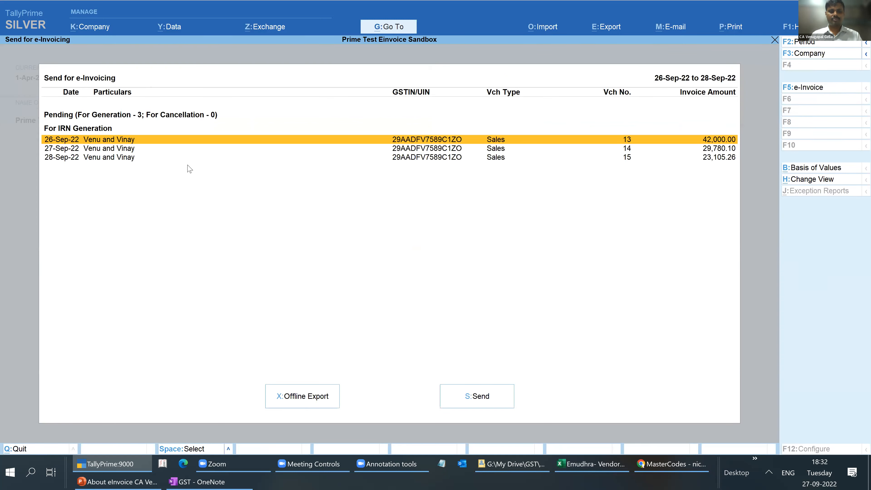
- Set the Send for e-Invoicing period to 21-Sep-22 to 28-Sep-22 and select all vouchers pending for IRN generation
{"action": "key", "text": "F2"}
{"action": "type", "text": "21."}
{"action": "key", "text": "Return"}
{"action": "key", "text": "Return"}
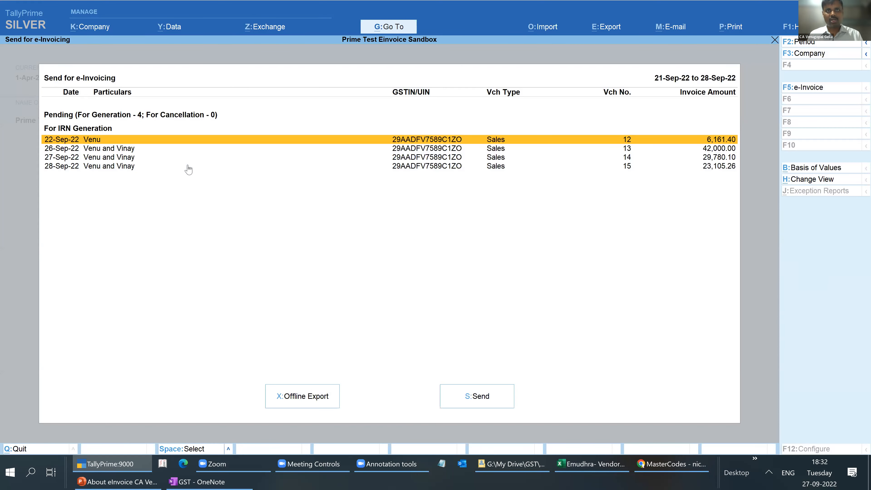
{"action": "key", "text": "space"}
{"action": "key", "text": "Down"}
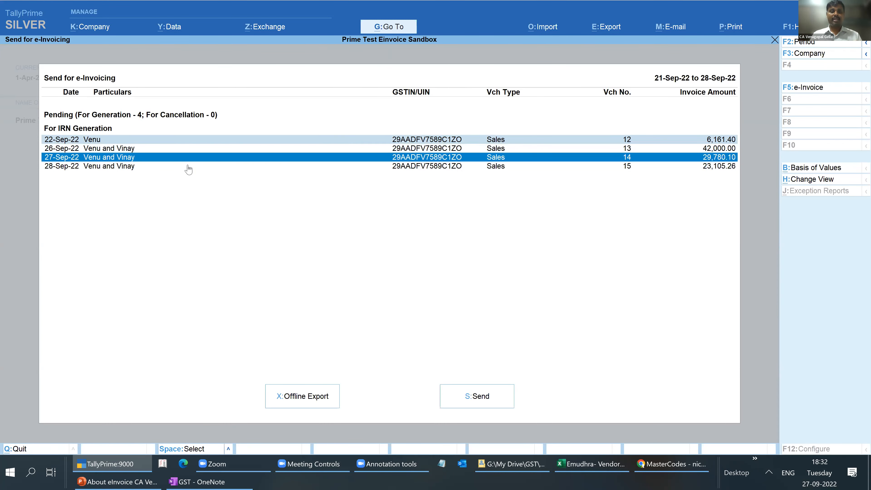
{"action": "key", "text": "ctrl+space"}
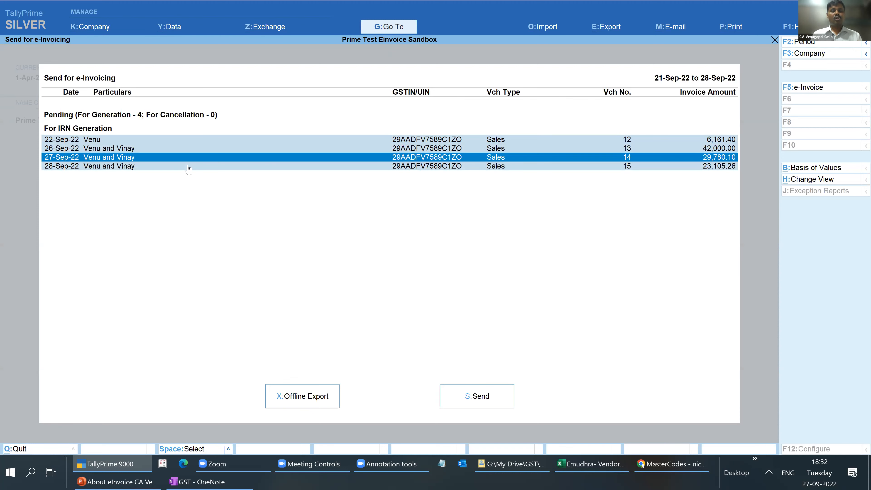
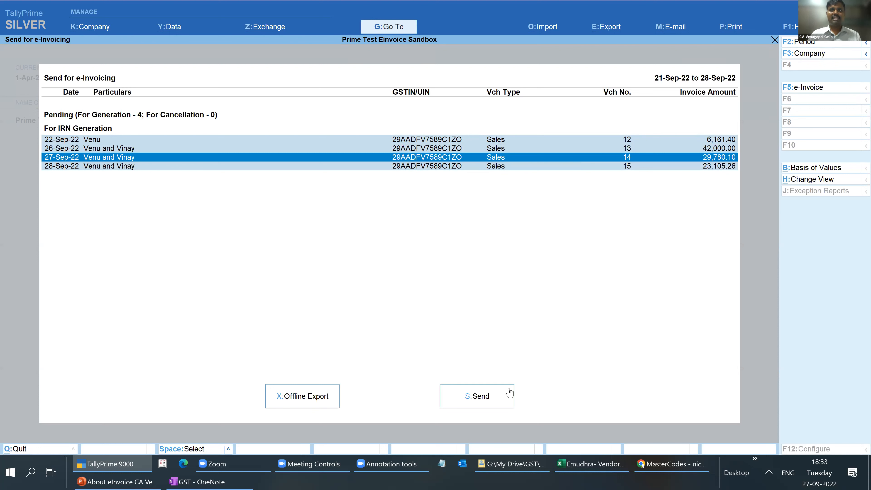
- Send the four selected vouchers for IRN generation and leave the Send for e-Invoicing list
{"action": "key", "text": "s"}
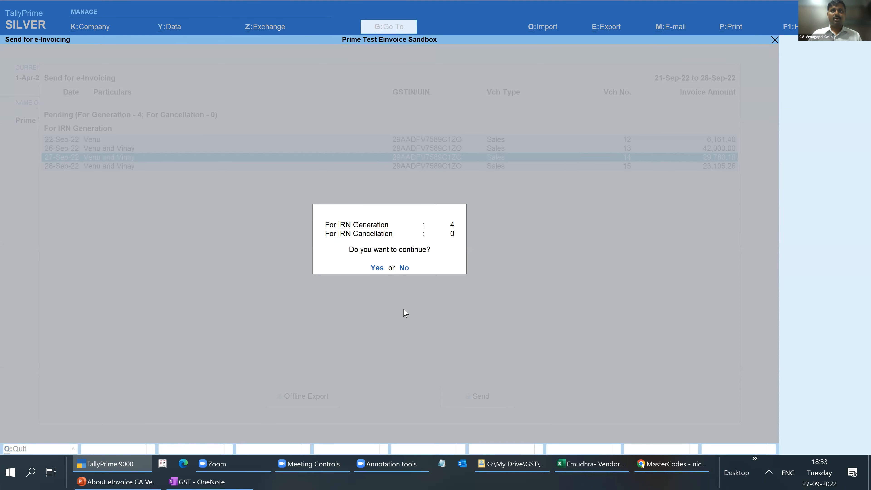
{"action": "key", "text": "y"}
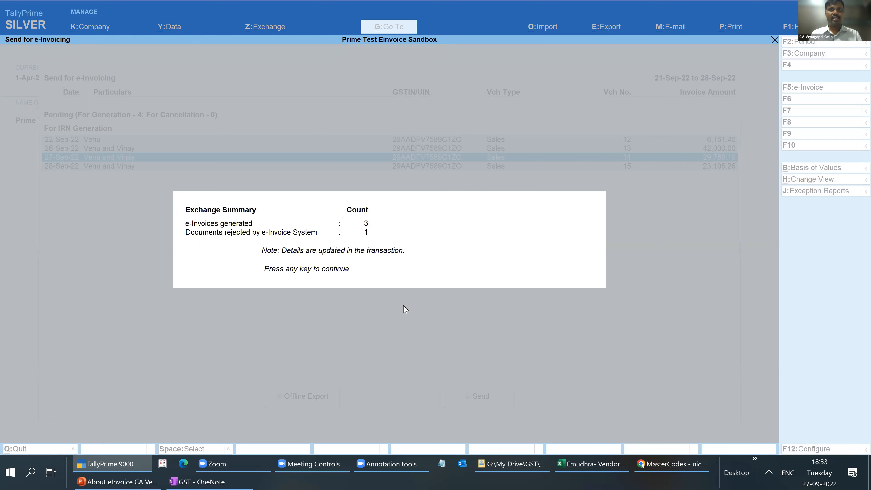
{"action": "key", "text": "Return"}
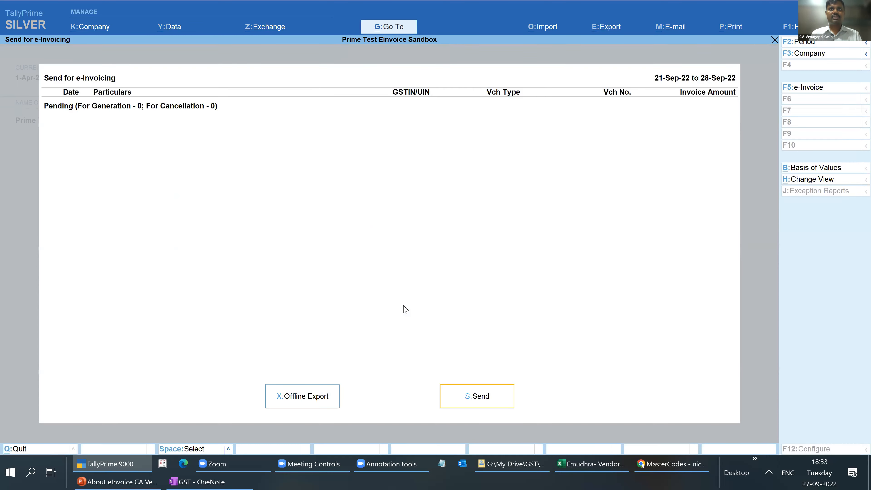
{"action": "key", "text": "Escape"}
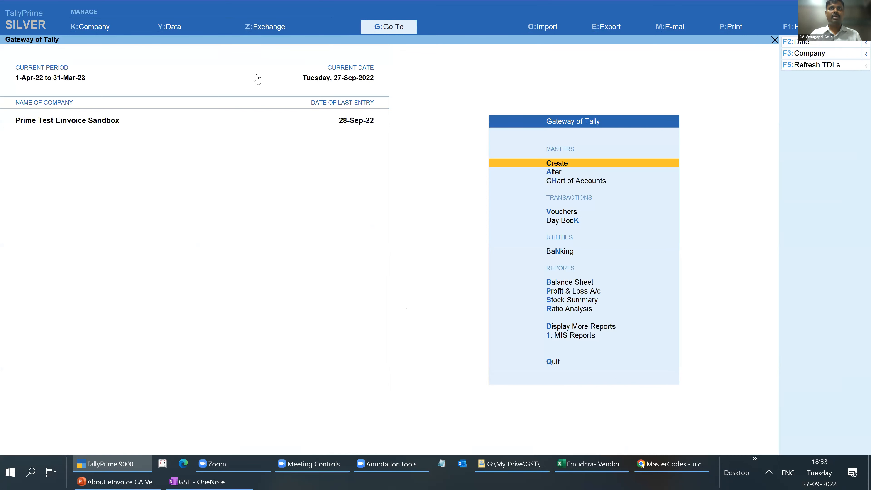
- Review vouchers 13 and 14 under IRN generated from e-Invoice system and return to the e-Invoice report
{"action": "key", "text": "alt+z"}
{"action": "left_click", "coordinate": [282, 138]}
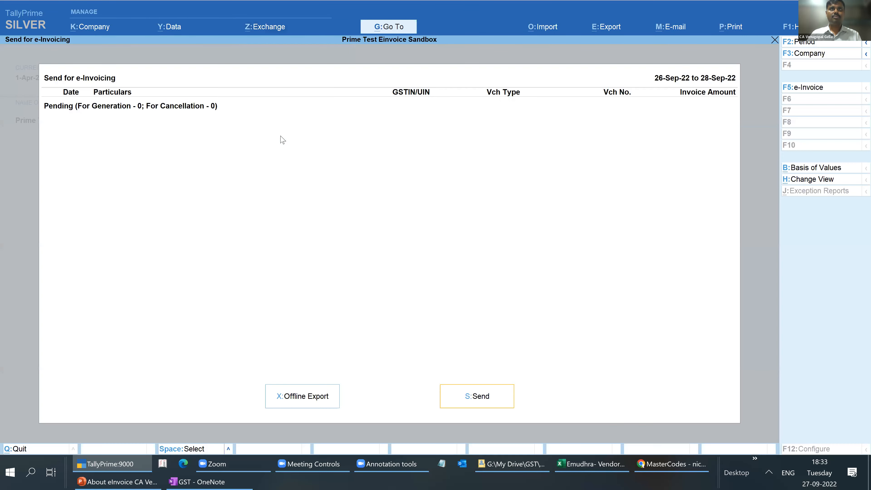
{"action": "key", "text": "Escape"}
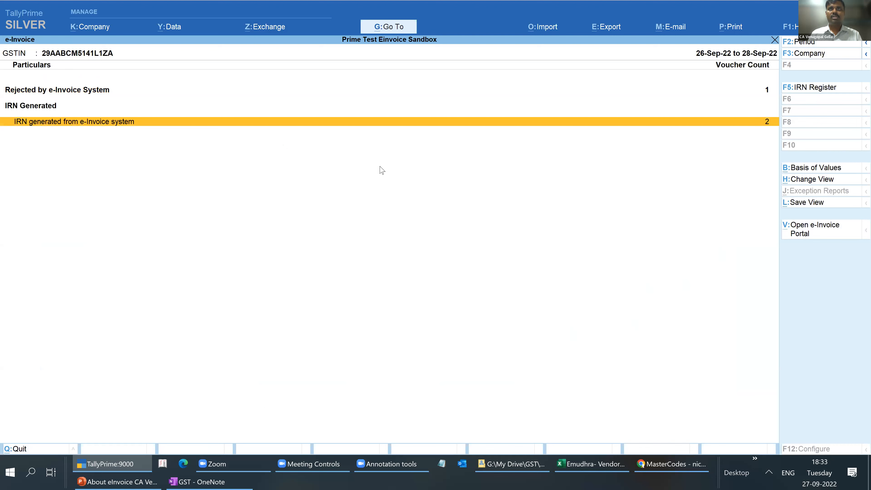
{"action": "key", "text": "Return"}
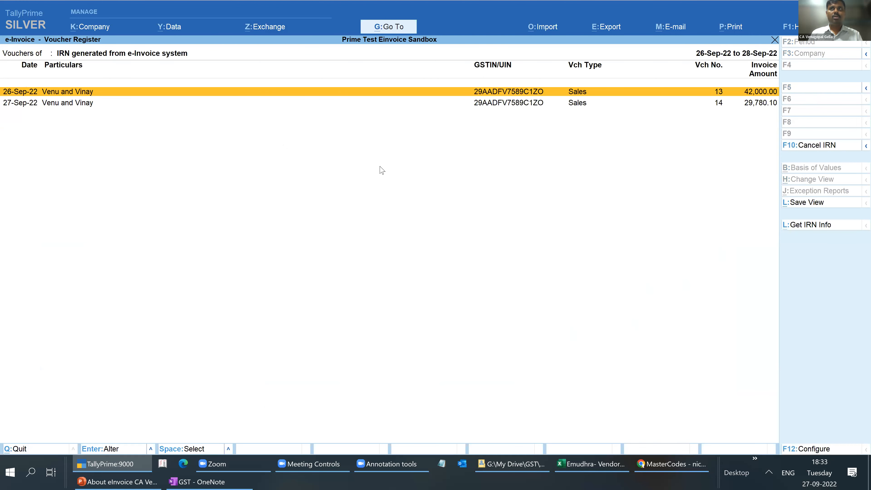
{"action": "key", "text": "Return"}
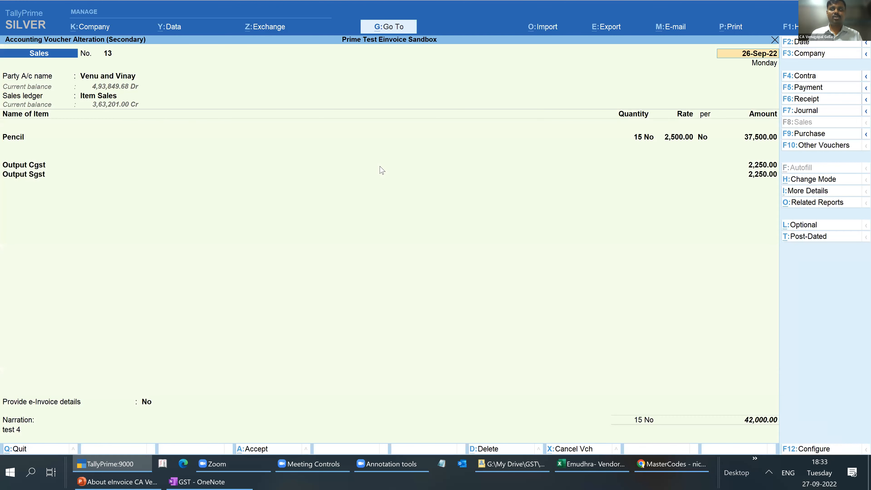
{"action": "key", "text": "Escape"}
{"action": "key", "text": "Down"}
{"action": "key", "text": "Return"}
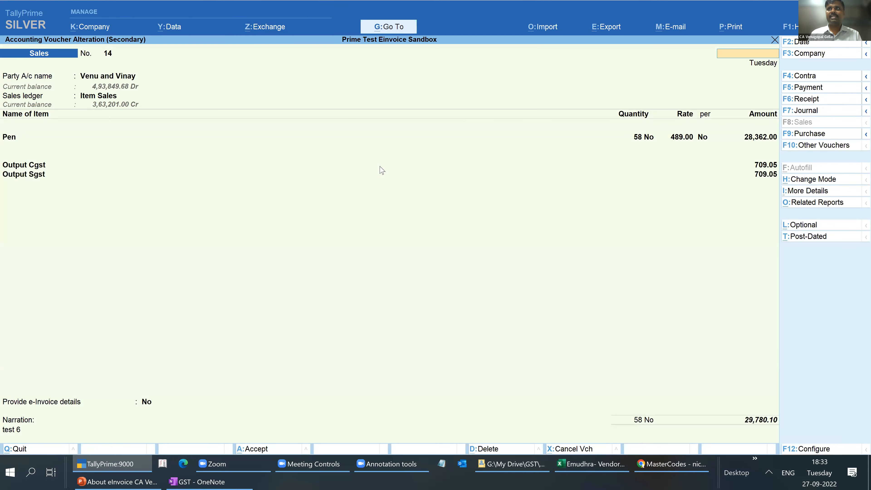
{"action": "key", "text": "Escape"}
{"action": "key", "text": "y"}
{"action": "key", "text": "Escape"}
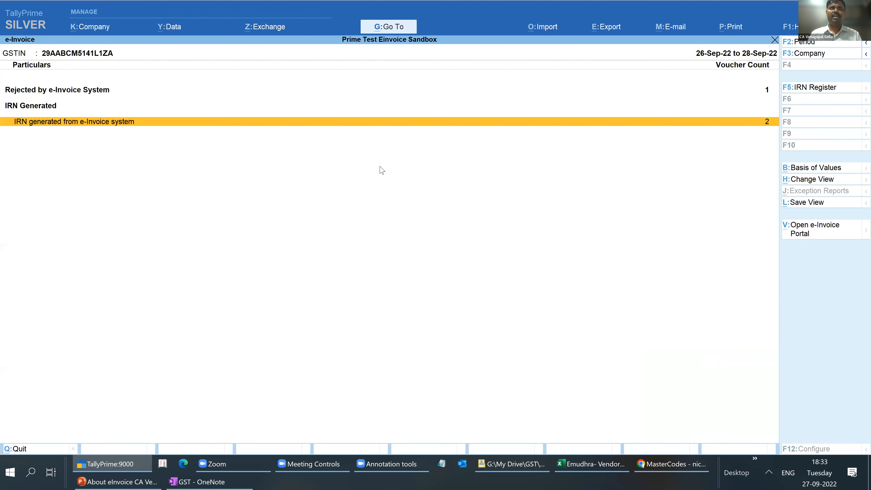
- Check the reason for rejection of voucher 15 under Rejected by e-Invoice System
{"action": "key", "text": "Up"}
{"action": "key", "text": "Return"}
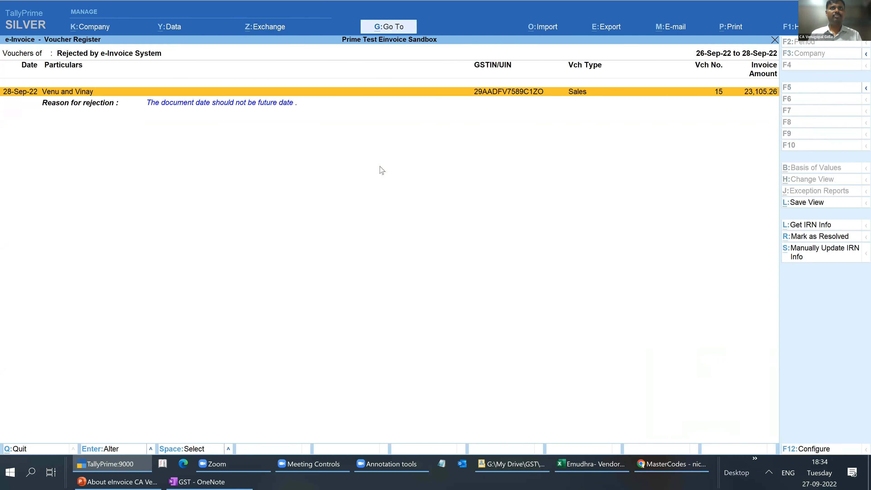
{"action": "key", "text": "Down"}
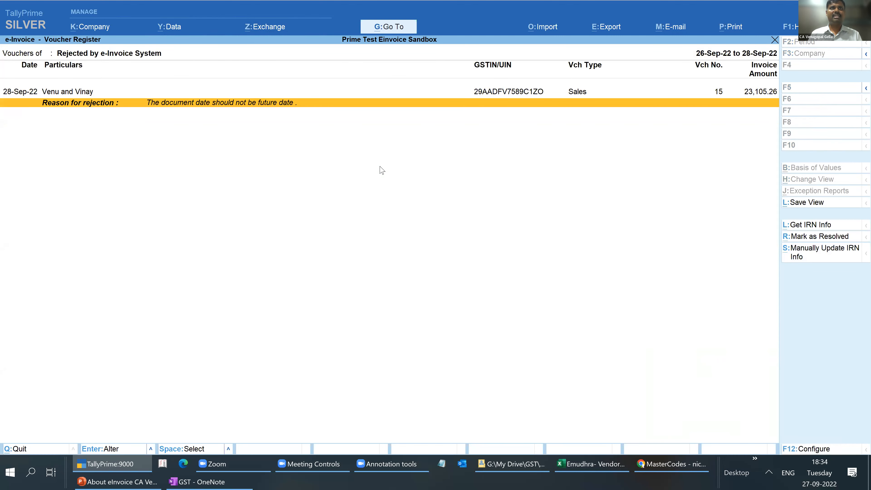
{"action": "key", "text": "Up"}
- Open voucher 15, change its voucher date to 27-9-2022 and accept its dispatch and party details
{"action": "key", "text": "Return"}
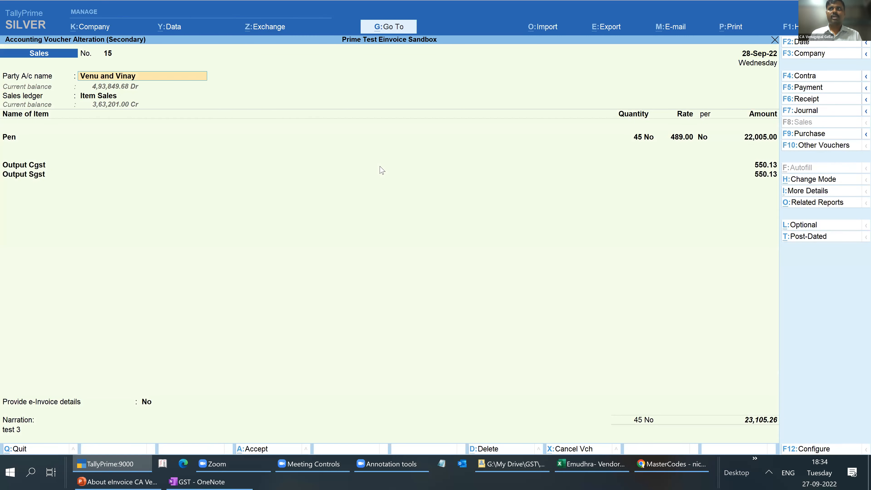
{"action": "key", "text": "Return"}
{"action": "key", "text": "ctrl+a"}
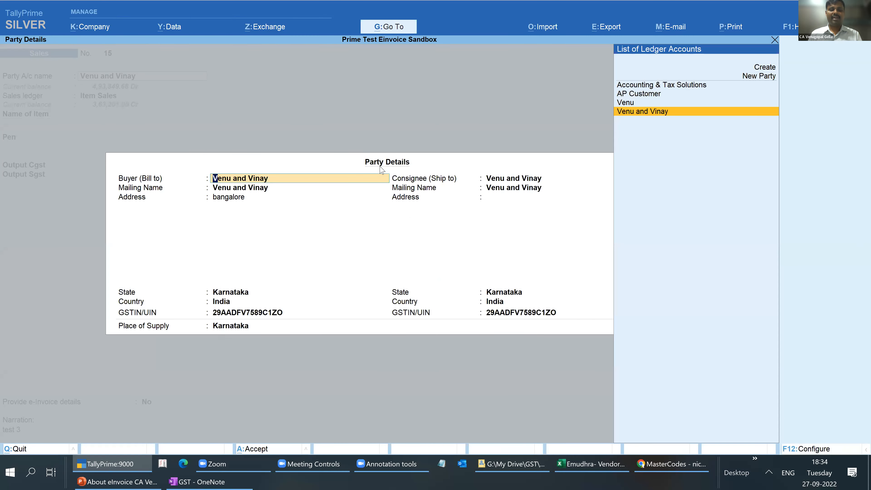
{"action": "key", "text": "Escape"}
{"action": "key", "text": "Escape"}
{"action": "key", "text": "Return"}
{"action": "key", "text": "F2"}
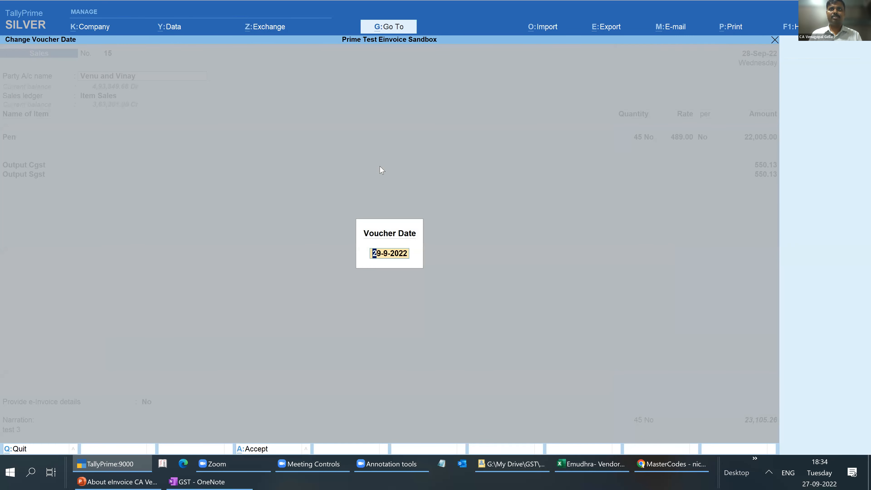
{"action": "type", "text": "27"}
{"action": "key", "text": "Return"}
{"action": "key", "text": "Return"}
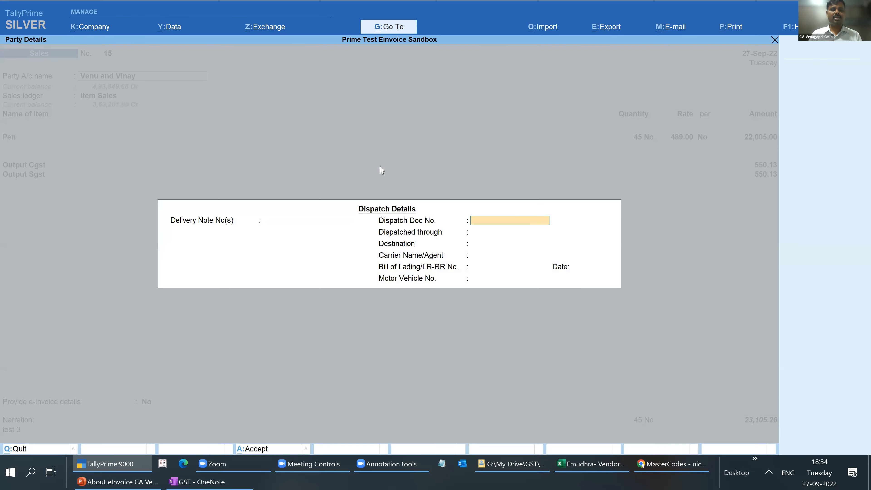
{"action": "key", "text": "ctrl+a"}
{"action": "key", "text": "ctrl+a"}
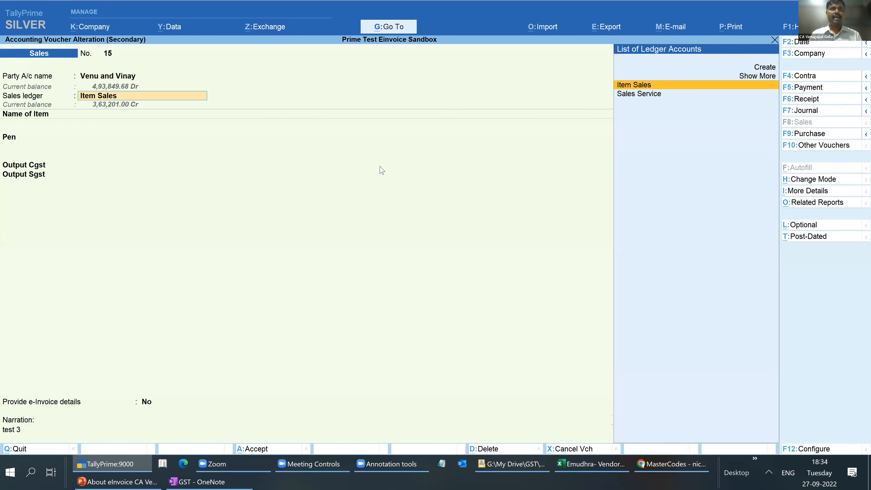
- Alter the Pen stock item from voucher 15, setting its HSN/SAC to 888888, and save the item
{"action": "key", "text": "Return"}
{"action": "key", "text": "ctrl+Return"}
{"action": "key", "text": "Return"}
{"action": "key", "text": "Return"}
{"action": "key", "text": "Return"}
{"action": "key", "text": "Return"}
{"action": "key", "text": "Return"}
{"action": "type", "text": "y"}
{"action": "key", "text": "Return"}
{"action": "key", "text": "Return"}
{"action": "type", "text": "888888"}
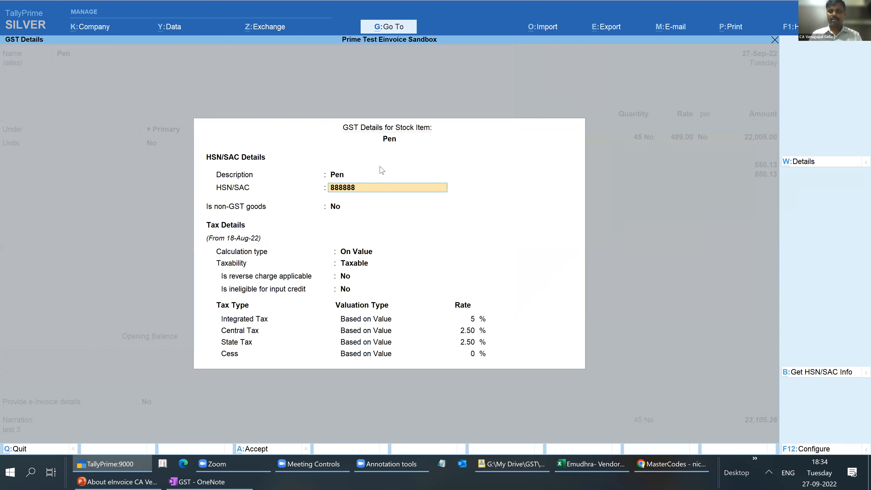
{"action": "key", "text": "ctrl+a"}
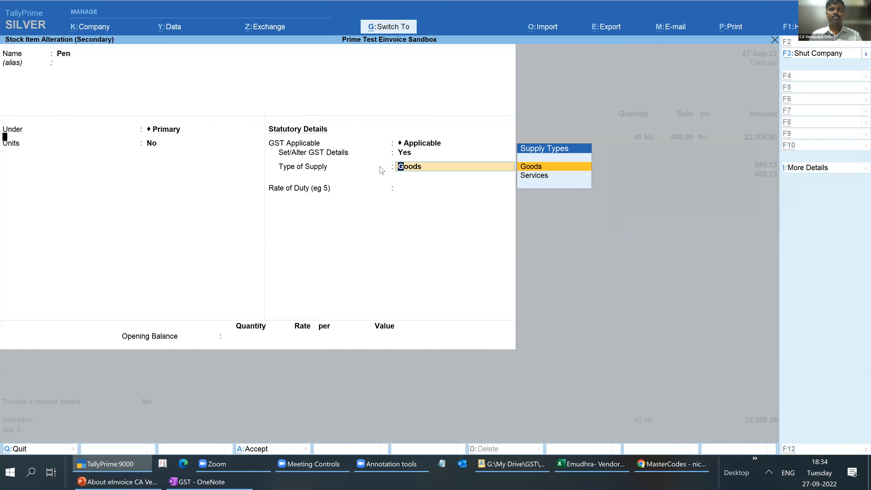
{"action": "key", "text": "ctrl+a"}
{"action": "key", "text": "ctrl+a"}
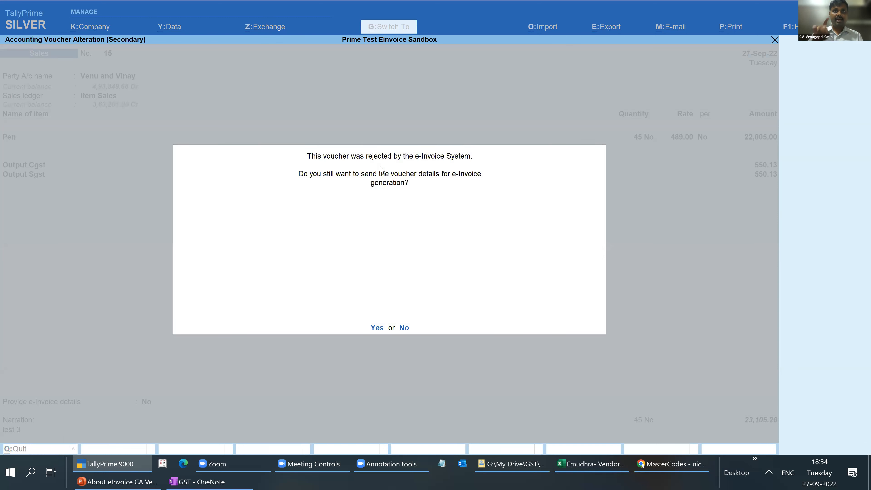
- Save voucher 15, resend it for e-Invoice generation and check its reason for rejection
{"action": "key", "text": "y"}
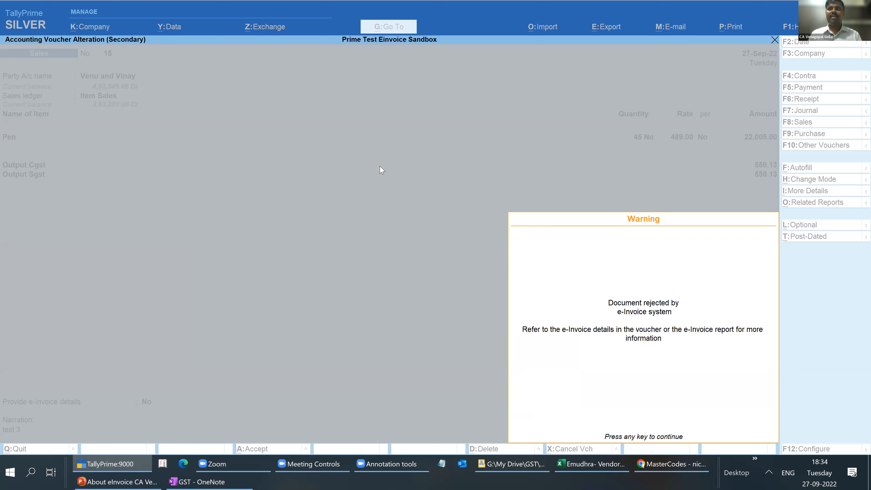
{"action": "key", "text": "Return"}
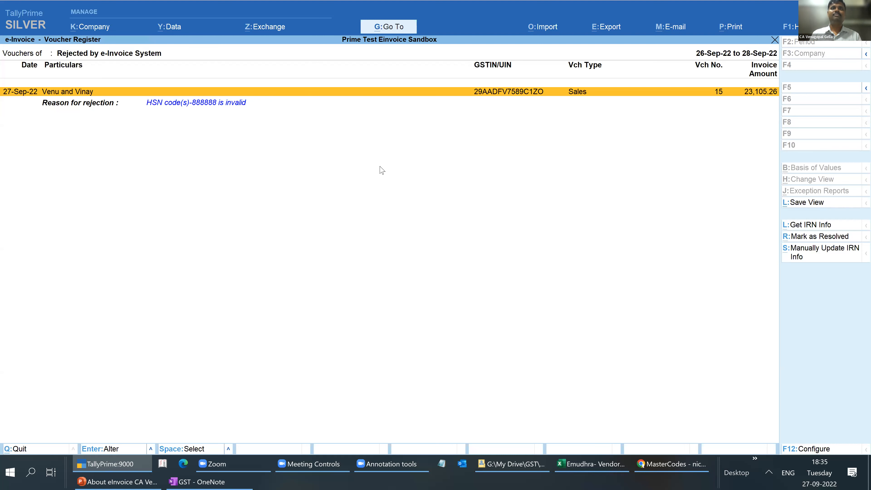
{"action": "key", "text": "Down"}
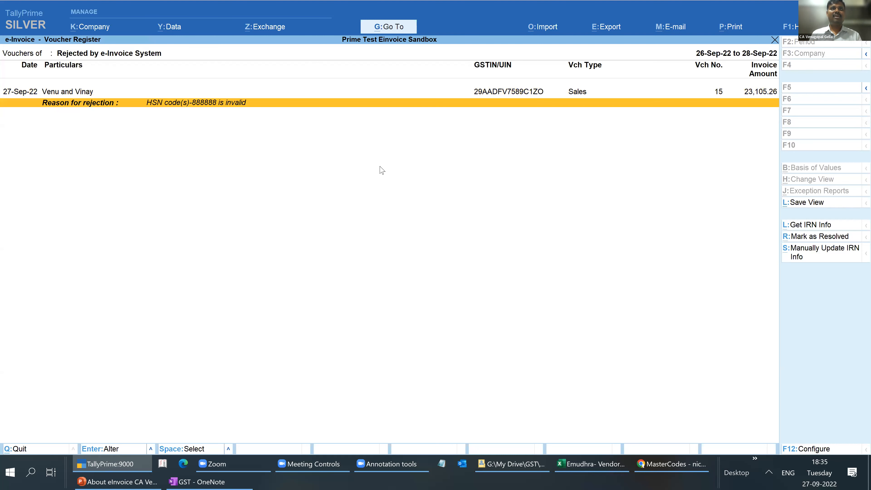
{"action": "key", "text": "Up"}
- Reopen voucher 15 and open the GST details of its Pen stock item for alteration
{"action": "key", "text": "Return"}
{"action": "key", "text": "Return"}
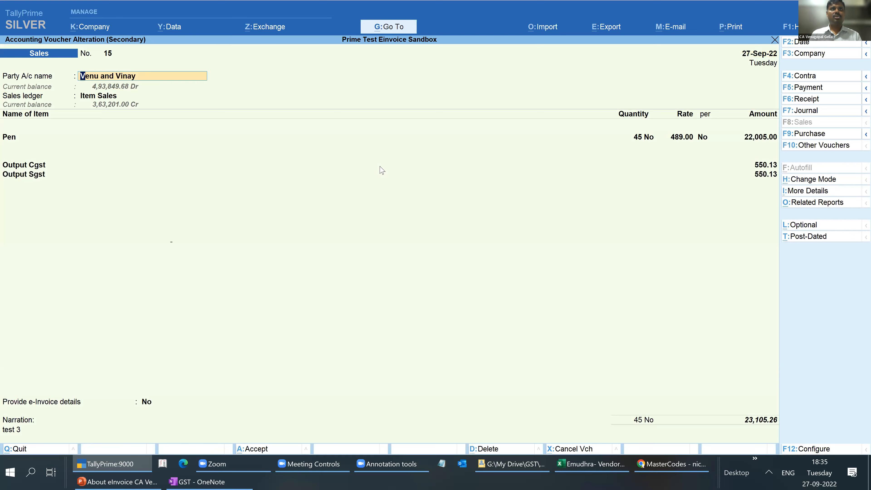
{"action": "key", "text": "Return"}
{"action": "key", "text": "Escape"}
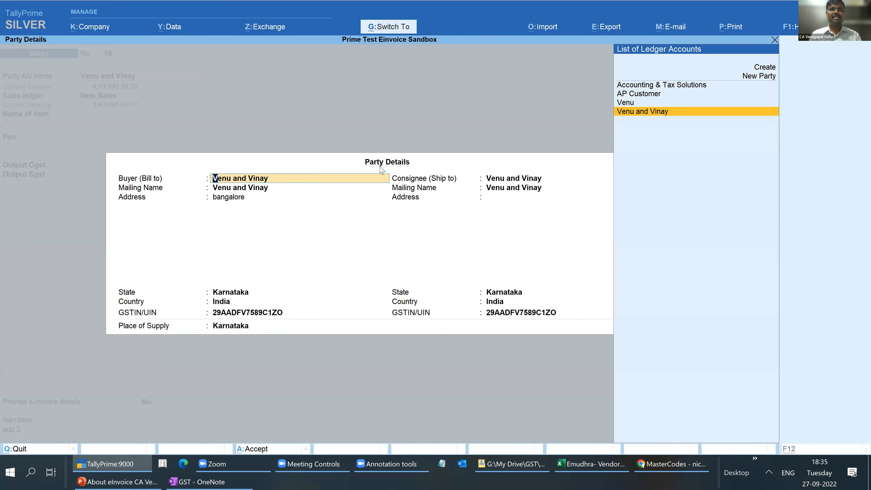
{"action": "key", "text": "Escape"}
{"action": "key", "text": "Return"}
{"action": "key", "text": "ctrl+Return"}
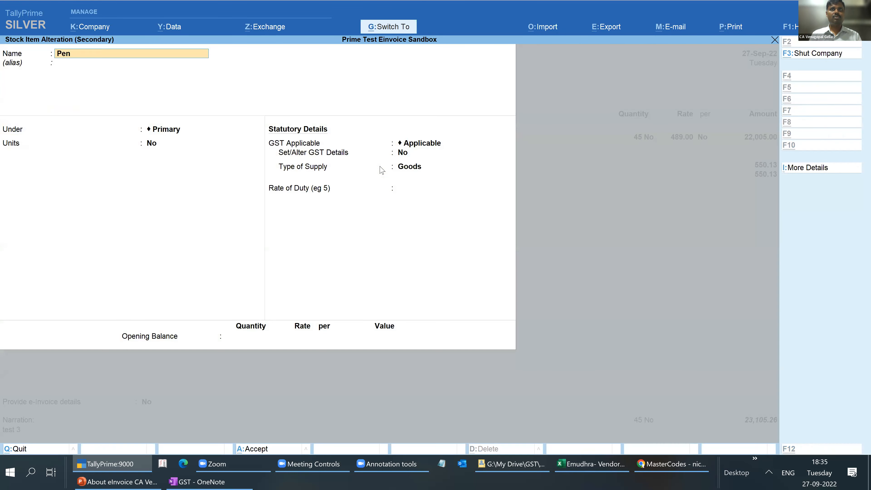
{"action": "key", "text": "Return"}
{"action": "key", "text": "Return"}
{"action": "key", "text": "Return"}
{"action": "type", "text": "yes"}
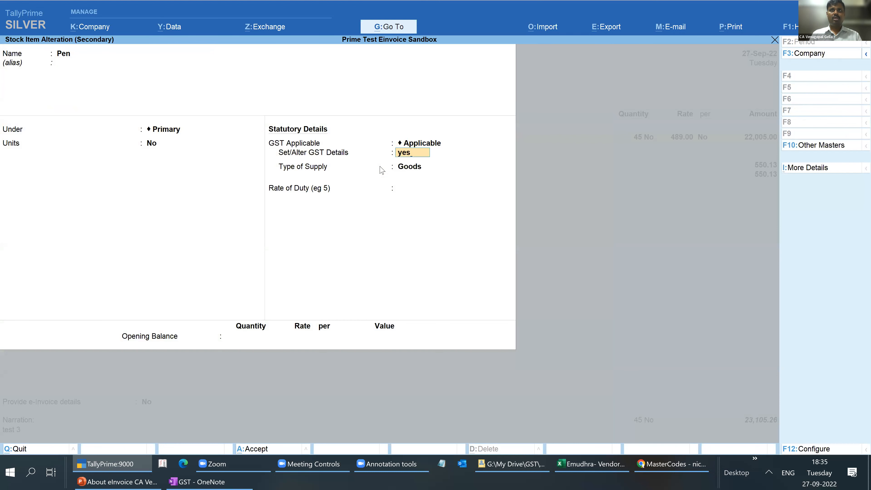
{"action": "key", "text": "Return"}
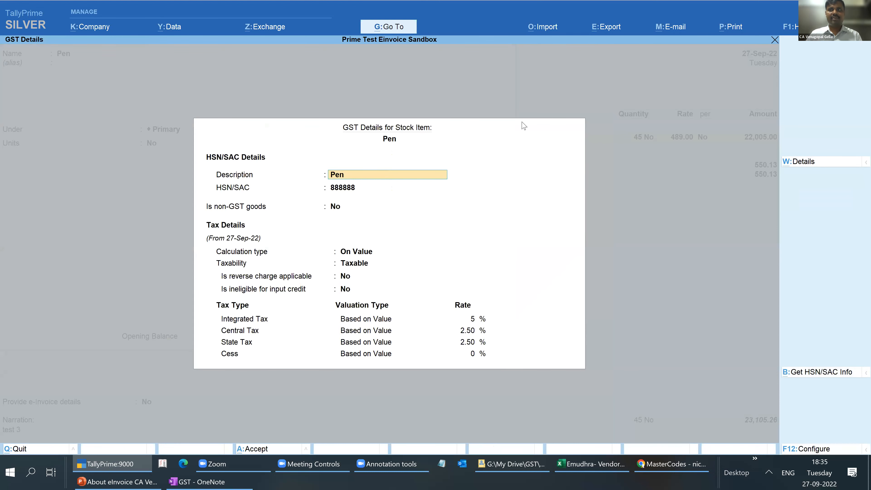
- Copy HSN code 14019010 from the MasterCodes page in Chrome and enter it in TallyPrime as the HSN/SAC of Pen
{"action": "left_click", "coordinate": [684, 464]}
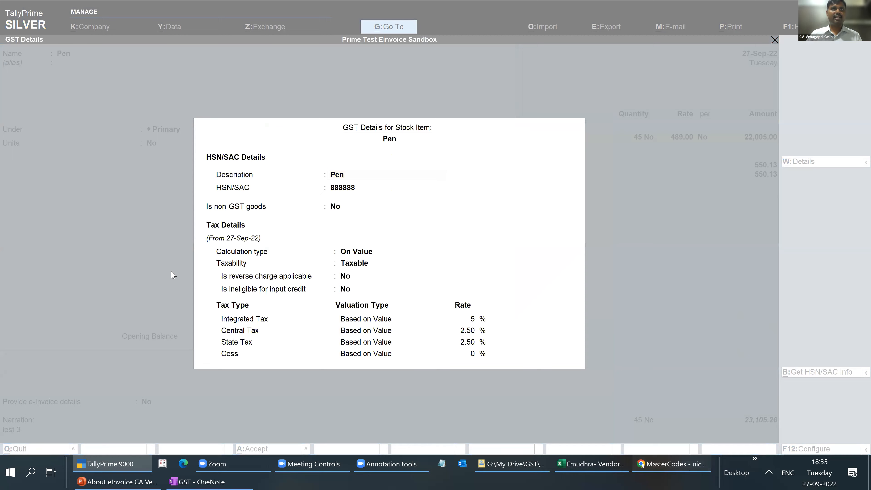
{"action": "double_click", "coordinate": [106, 307]}
{"action": "key", "text": "ctrl+c"}
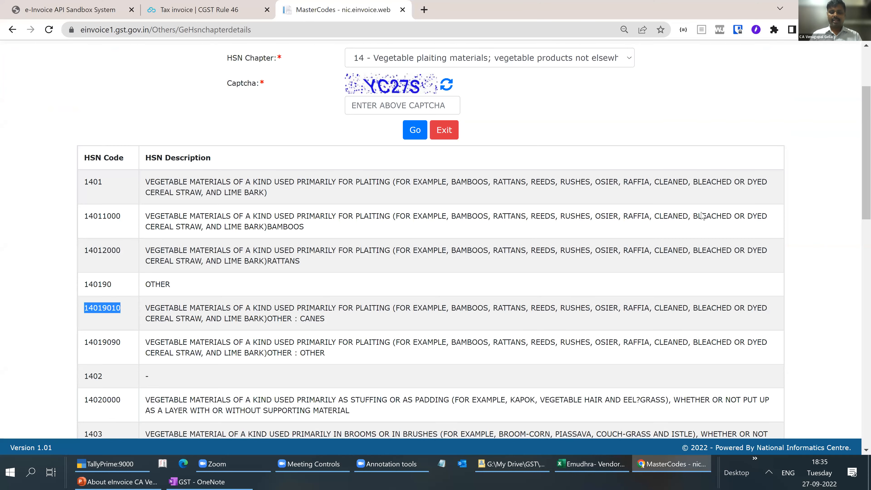
{"action": "key", "text": "alt+Tab"}
{"action": "key", "text": "Return"}
{"action": "key", "text": "ctrl+v"}
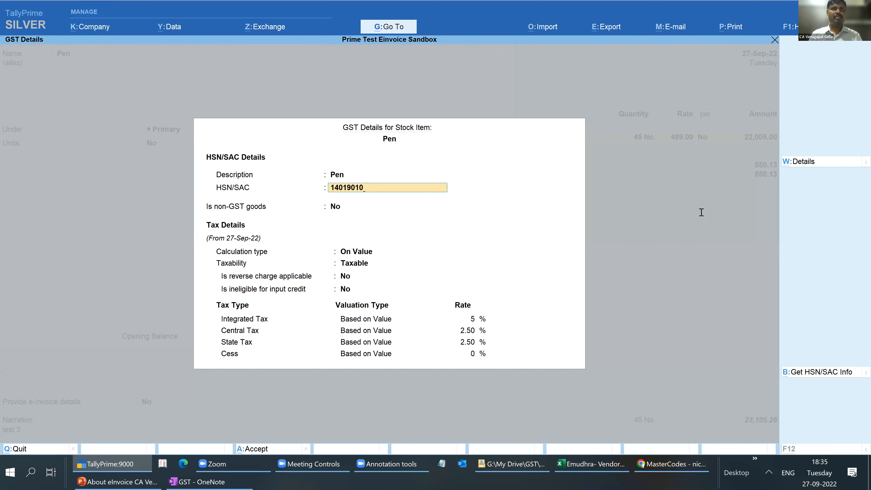
- Check the description of HSN code 14019010 on the MasterCodes page in Chrome and return to Pen's GST details in TallyPrime
{"action": "key", "text": "alt+Tab"}
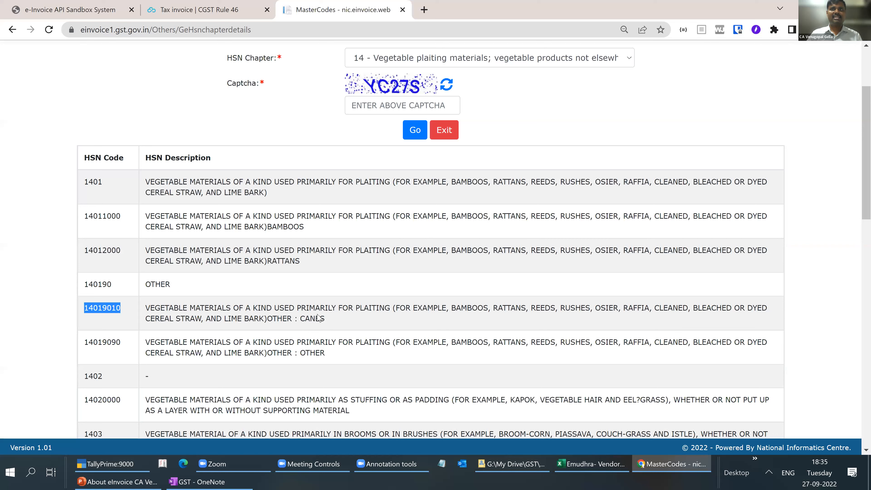
{"action": "left_click_drag", "start_coordinate": [155, 307], "coordinate": [217, 308]}
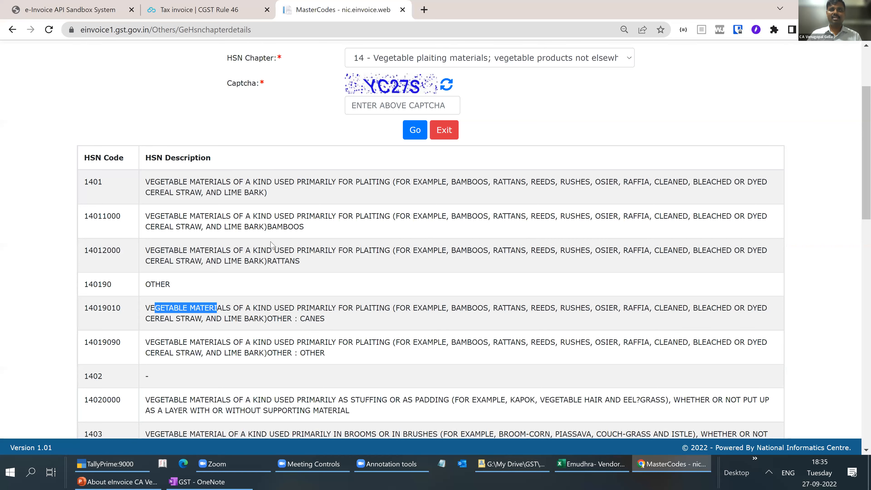
{"action": "key", "text": "alt+Tab"}
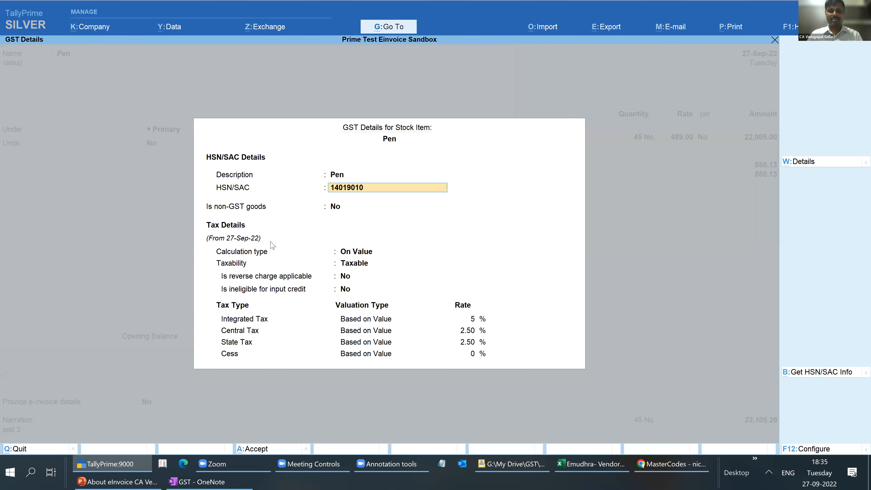
{"action": "key", "text": "alt+Tab"}
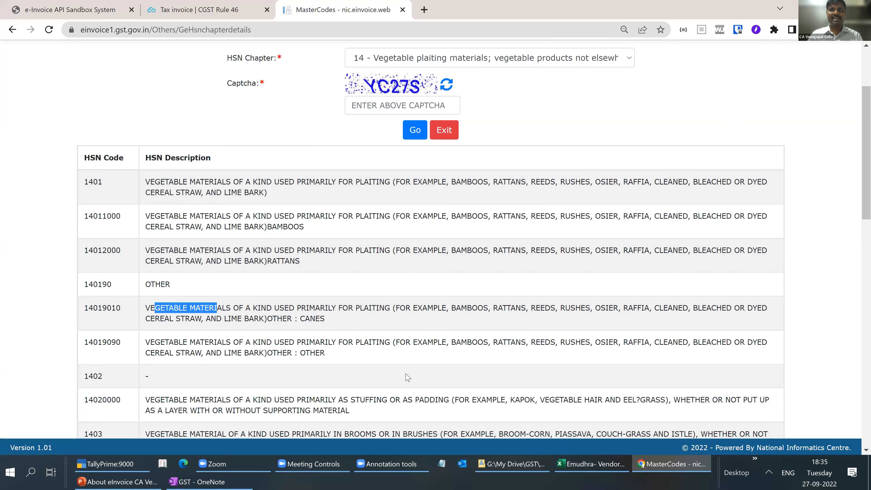
{"action": "key", "text": "alt+Tab"}
- Set Pen's Integrated Tax rate to 18% and save the GST details and the stock item
{"action": "left_click", "coordinate": [475, 320]}
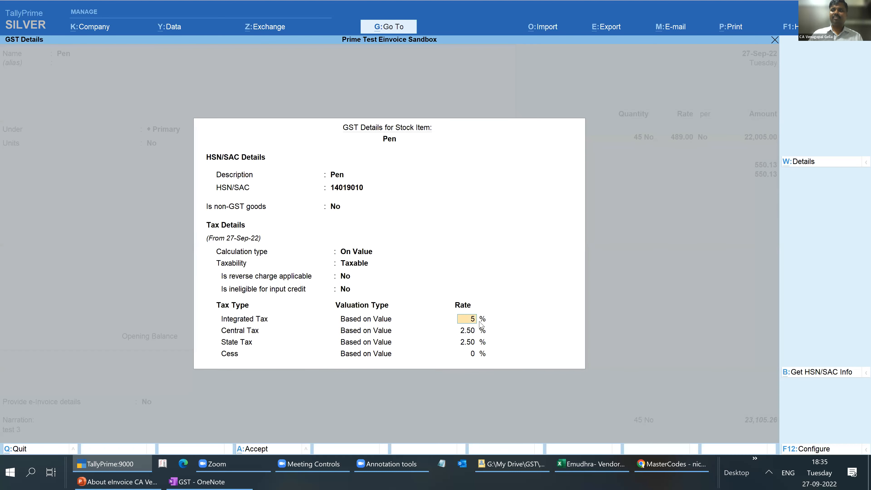
{"action": "type", "text": "18"}
{"action": "key", "text": "Return"}
{"action": "key", "text": "ctrl+a"}
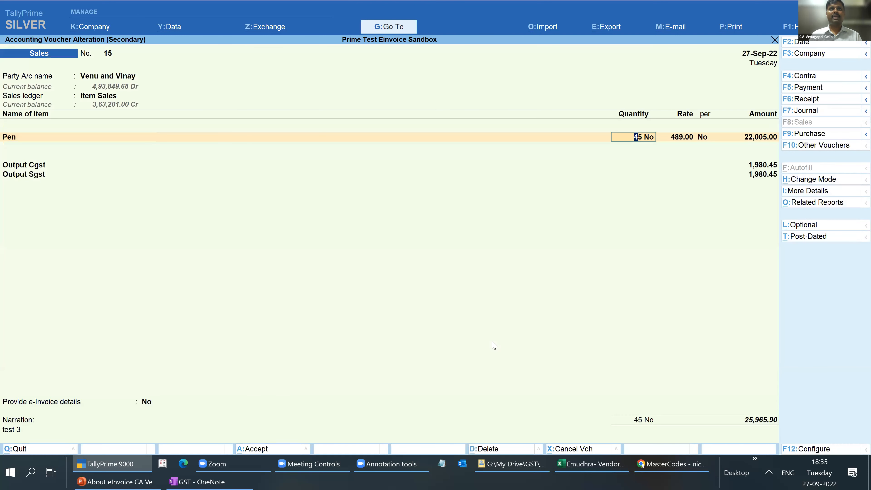
- Save sales voucher 15, send it for e-Invoice generation and return to the e-Invoice report
{"action": "key", "text": "ctrl"}
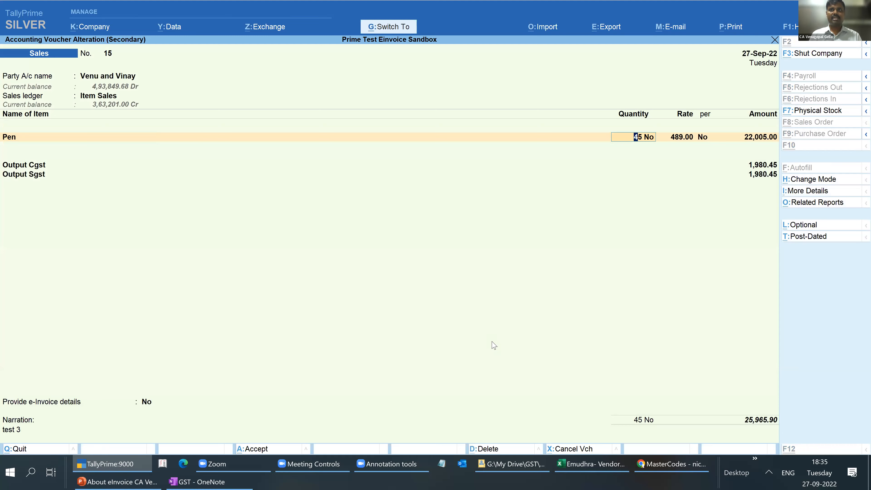
{"action": "key", "text": "ctrl+a"}
{"action": "key", "text": "y"}
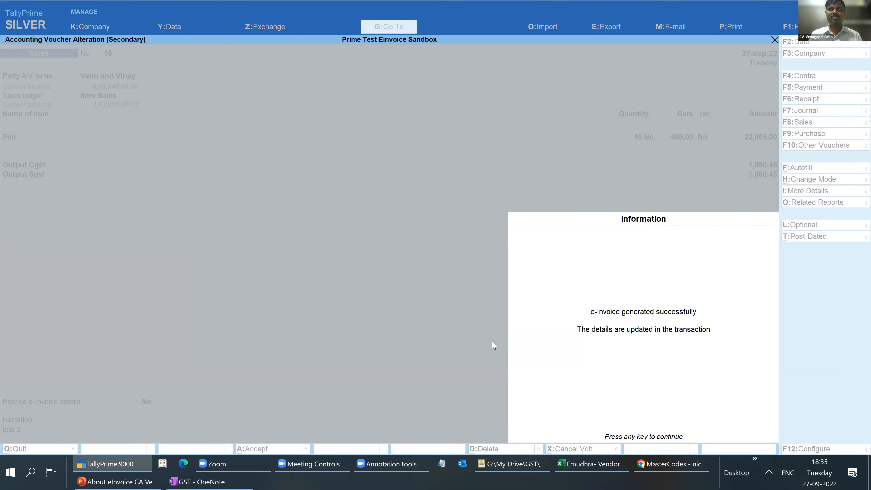
{"action": "key", "text": "Return"}
{"action": "key", "text": "Escape"}
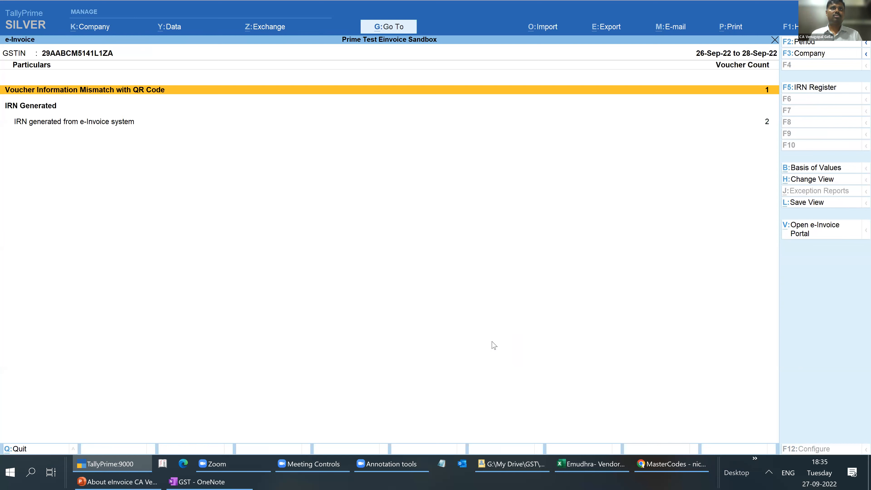
- Open voucher 14 from Voucher Information Mismatch with QR Code and preview its printed Tax Invoice
{"action": "key", "text": "Return"}
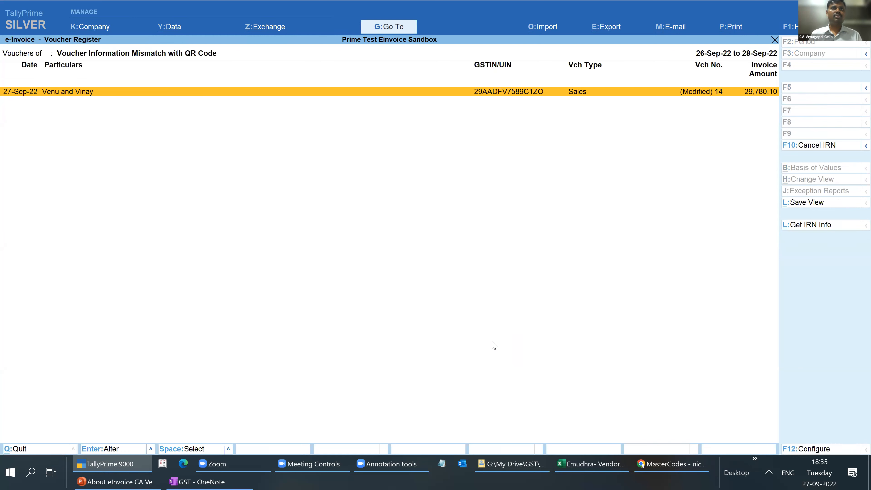
{"action": "key", "text": "Return"}
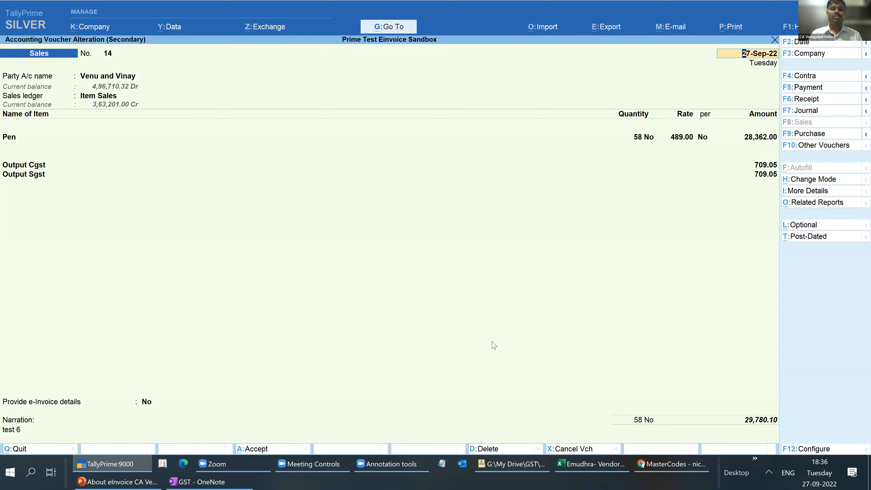
{"action": "key", "text": "alt+p"}
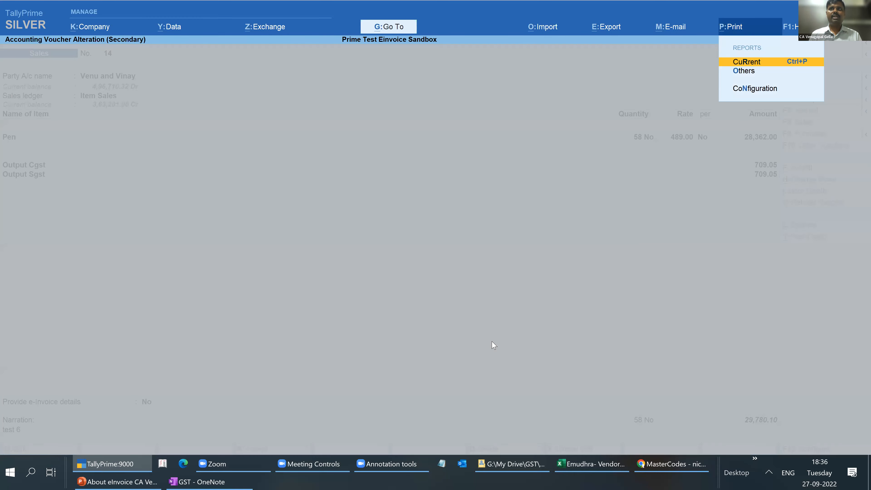
{"action": "key", "text": "Return"}
{"action": "key", "text": "Return"}
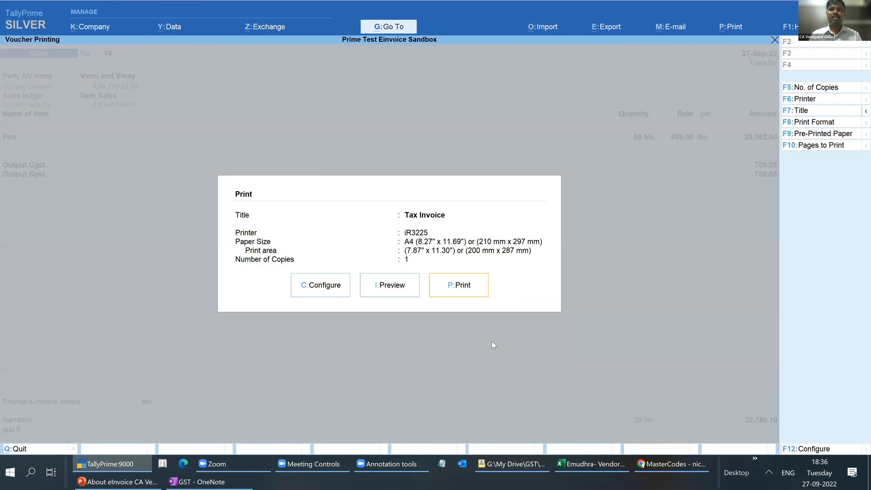
{"action": "left_click", "coordinate": [389, 288]}
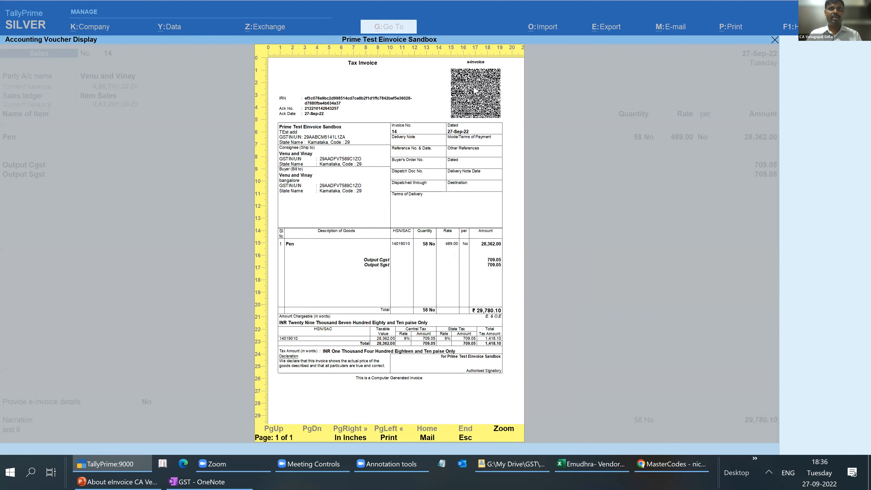
- Close the invoice preview, voucher 14 and the e-Invoice report to return to the Gateway of Tally
{"action": "key", "text": "Escape"}
{"action": "key", "text": "Escape"}
{"action": "key", "text": "Escape"}
{"action": "key", "text": "Return"}
{"action": "key", "text": "Escape"}
{"action": "key", "text": "Escape"}
{"action": "key", "text": "Escape"}
{"action": "key", "text": "Escape"}
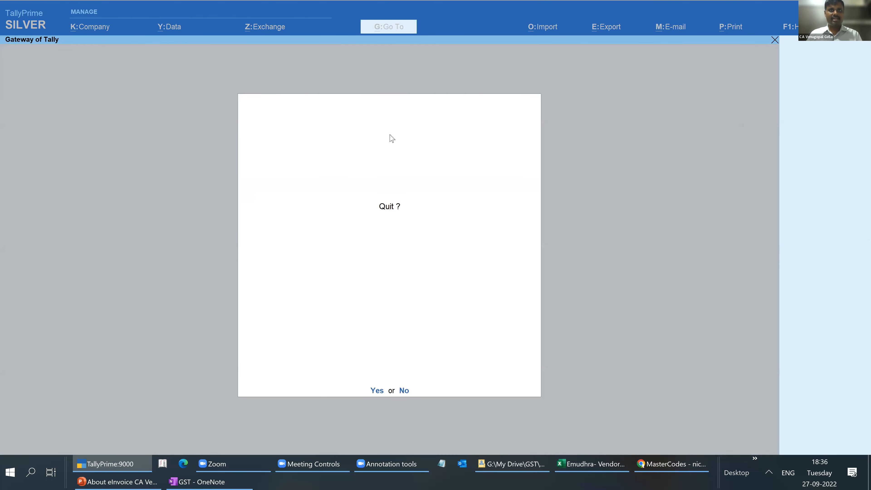
{"action": "key", "text": "Escape"}
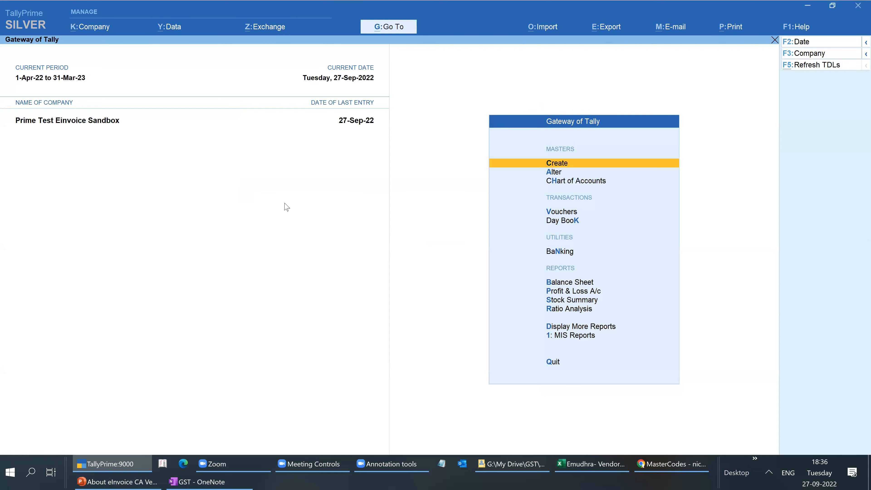
- Check the Send for e-Invoicing screen for pending vouchers and close it
{"action": "left_click", "coordinate": [255, 31]}
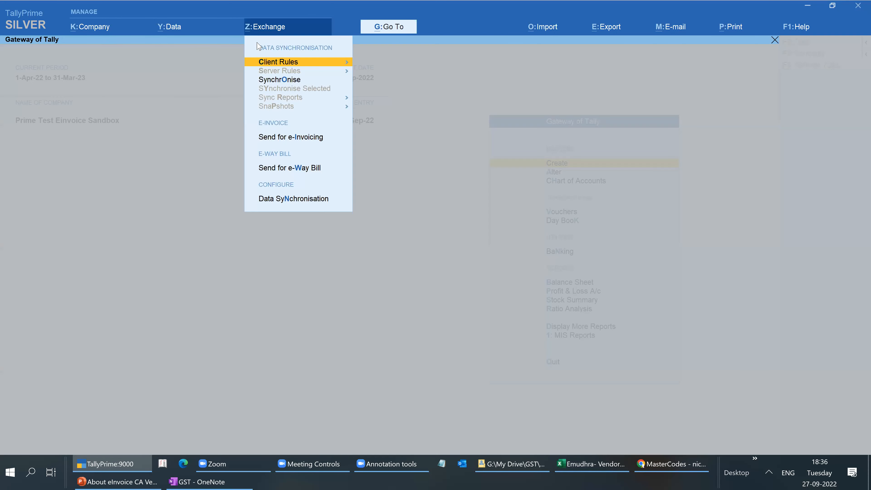
{"action": "left_click", "coordinate": [287, 139]}
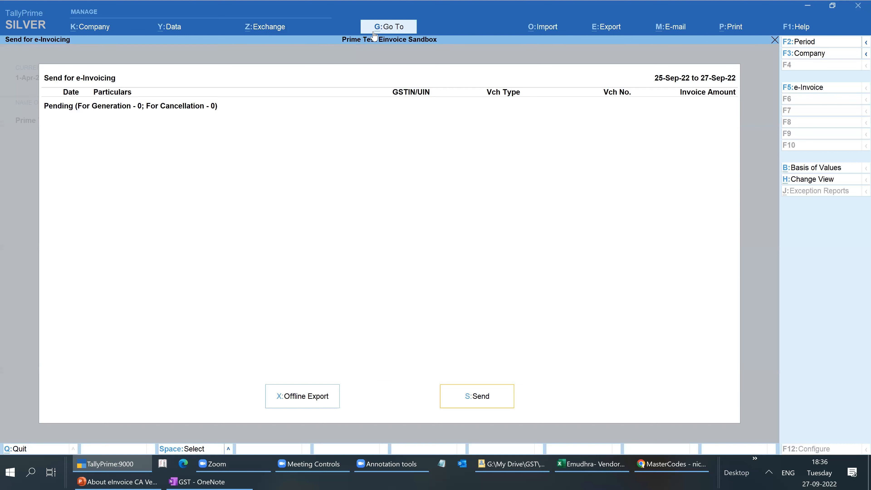
{"action": "key", "text": "Escape"}
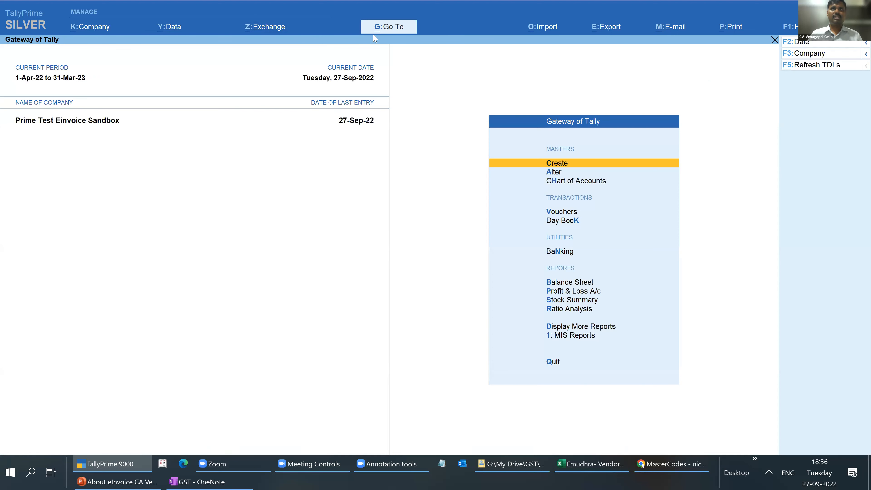
{"action": "key", "text": "F2"}
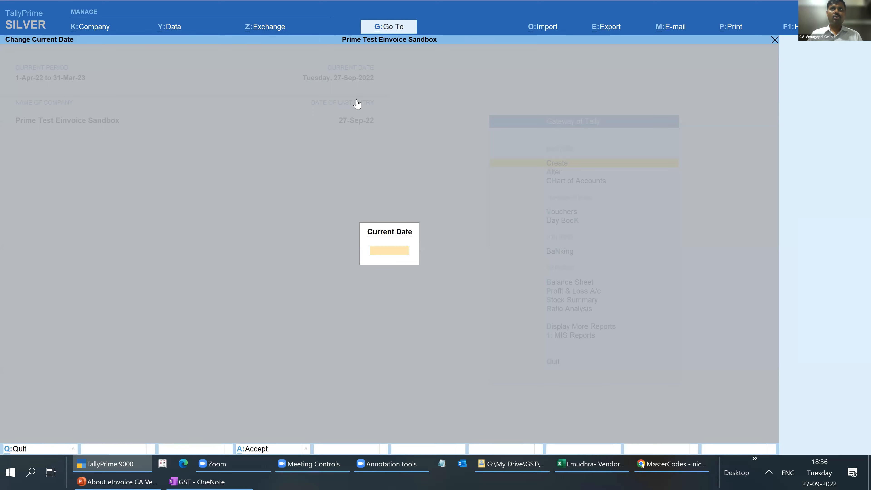
{"action": "key", "text": "Escape"}
{"action": "key", "text": "ctrl"}
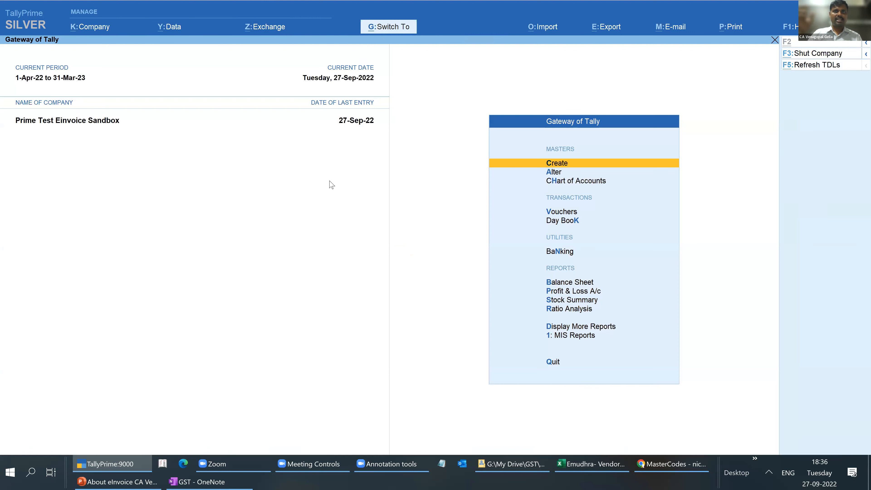
{"action": "key", "text": "ctrl"}
{"action": "key", "text": "ctrl"}
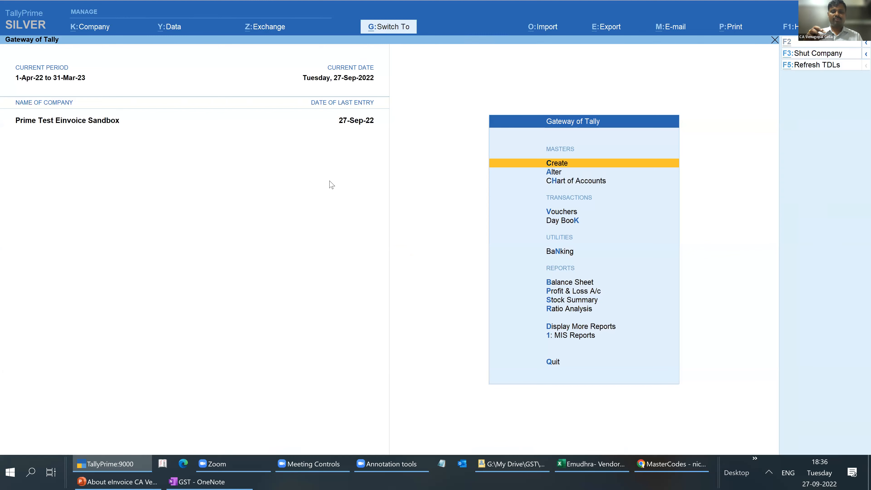
- Switch to the e-Invoice report and set its period to start from 1-9, keeping the existing end date
{"action": "key", "text": "ctrl+g"}
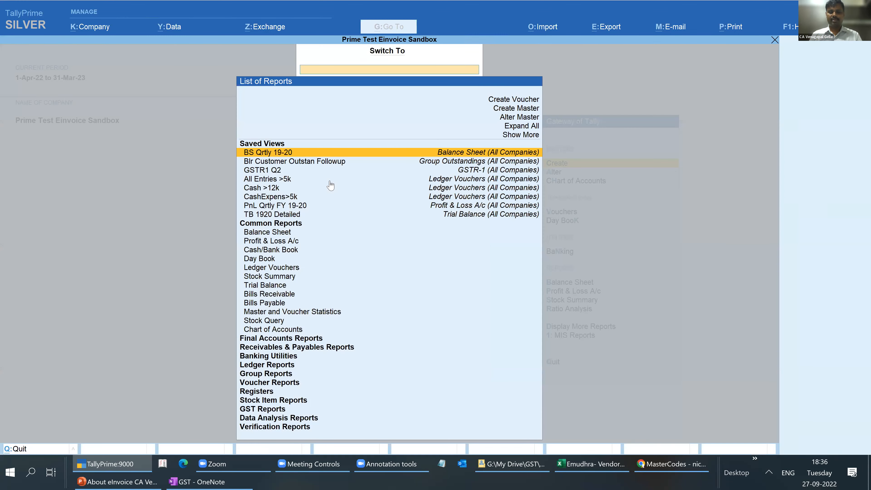
{"action": "type", "text": "Ein"}
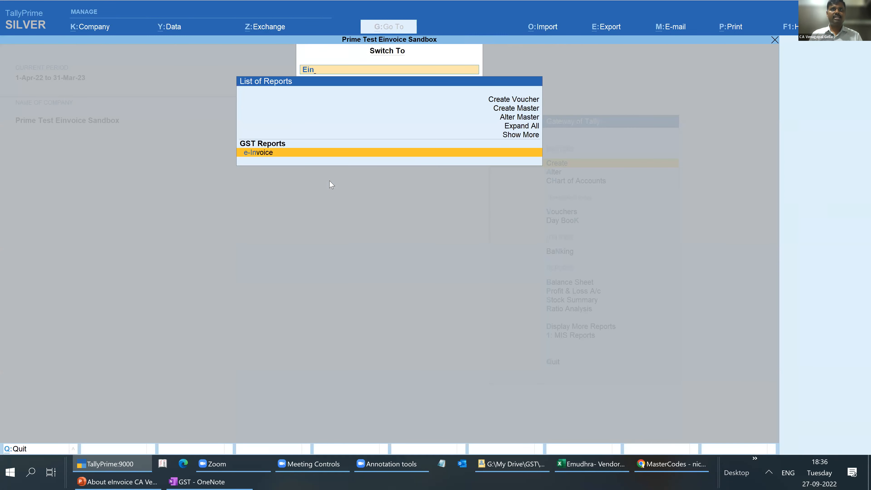
{"action": "key", "text": "Return"}
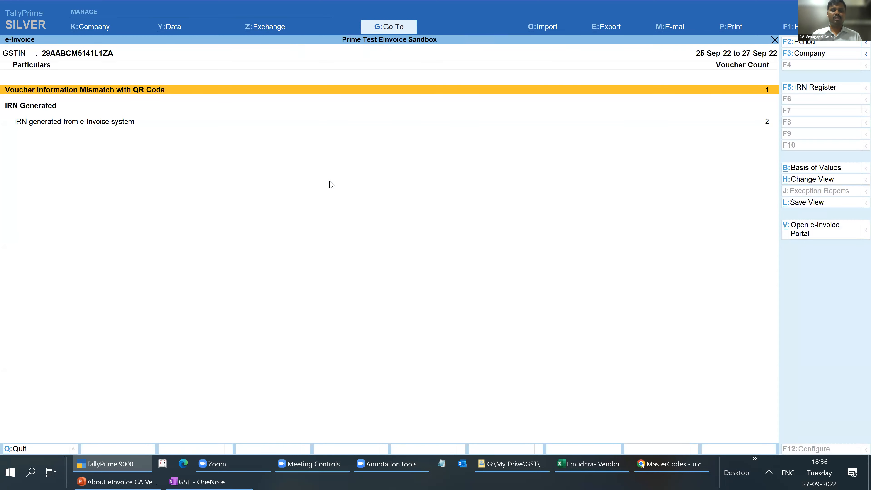
{"action": "key", "text": "alt+F2"}
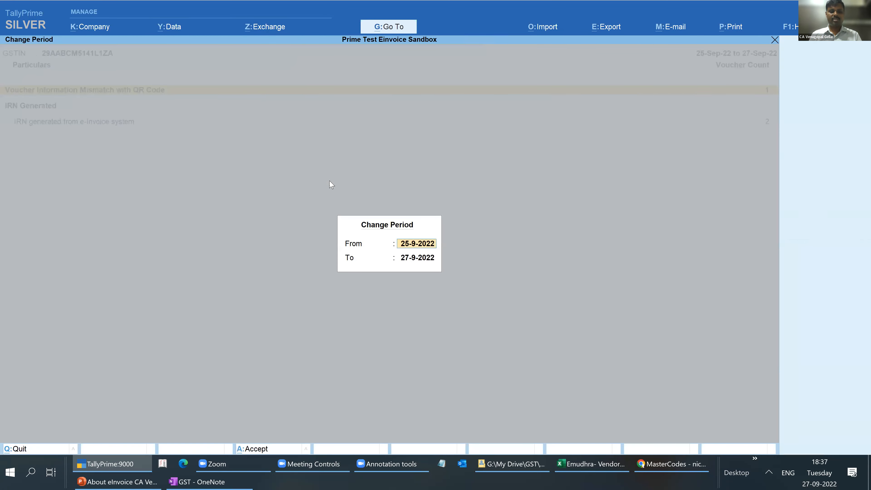
{"action": "type", "text": "1-9"}
{"action": "key", "text": "Return"}
{"action": "key", "text": "Return"}
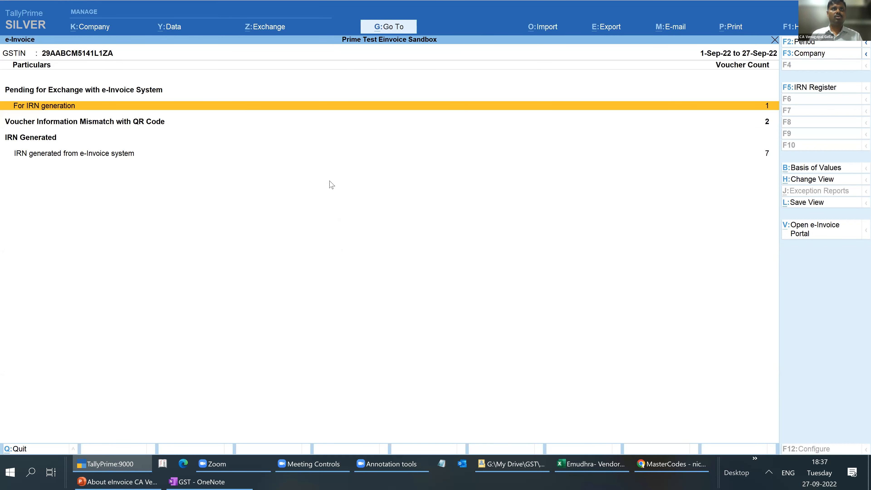
- Review the vouchers listed under For IRN generation and under Voucher Information Mismatch with QR Code in the e-Invoice report
{"action": "key", "text": "Return"}
{"action": "key", "text": "Escape"}
{"action": "key", "text": "Return"}
{"action": "key", "text": "Escape"}
{"action": "key", "text": "Down"}
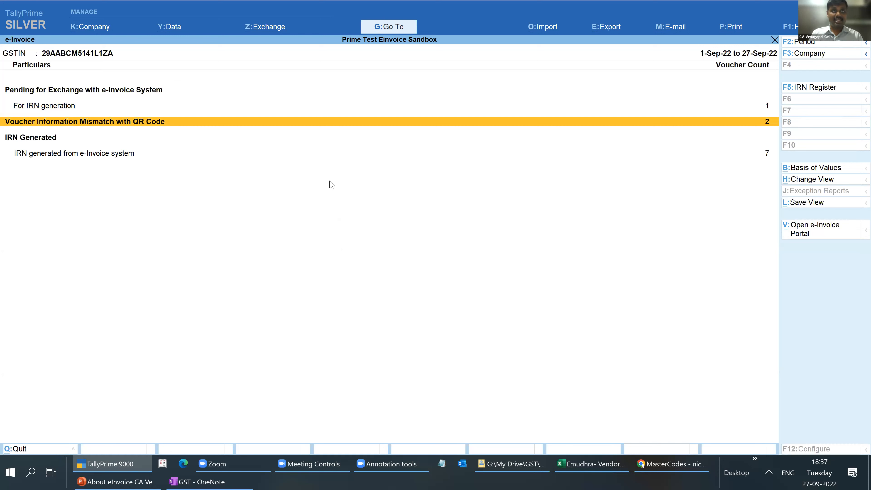
{"action": "key", "text": "Return"}
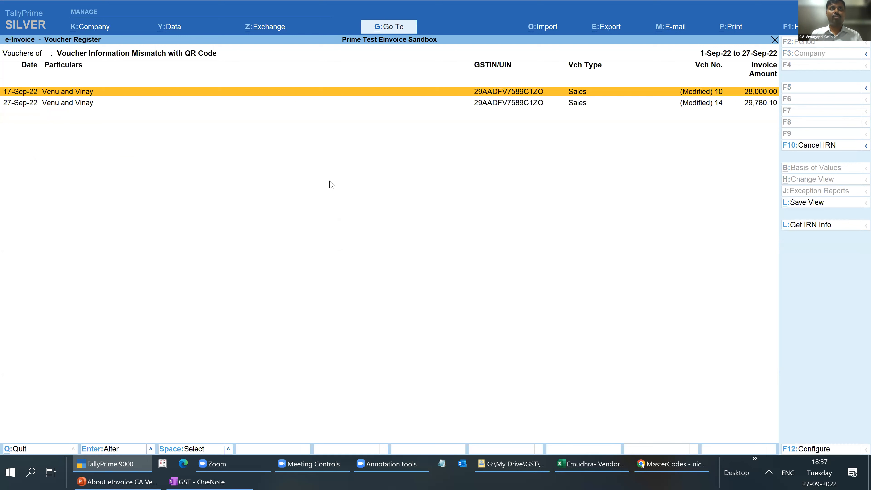
{"action": "key", "text": "Escape"}
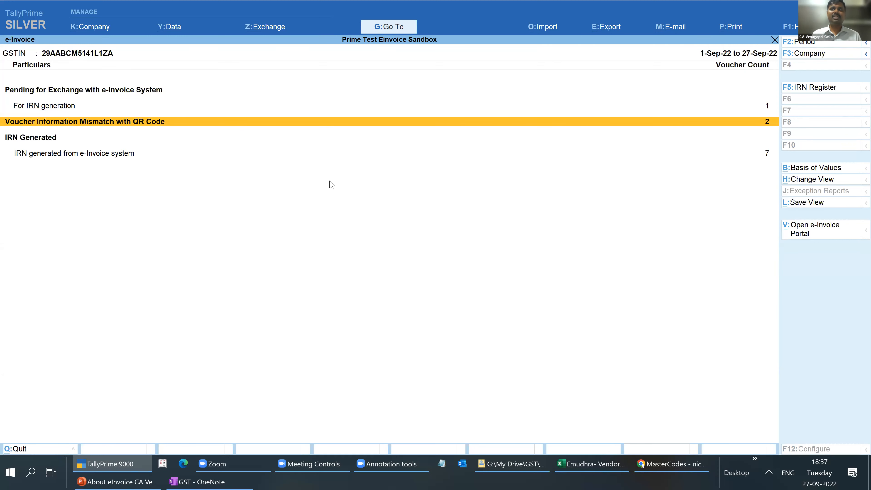
{"action": "key", "text": "Return"}
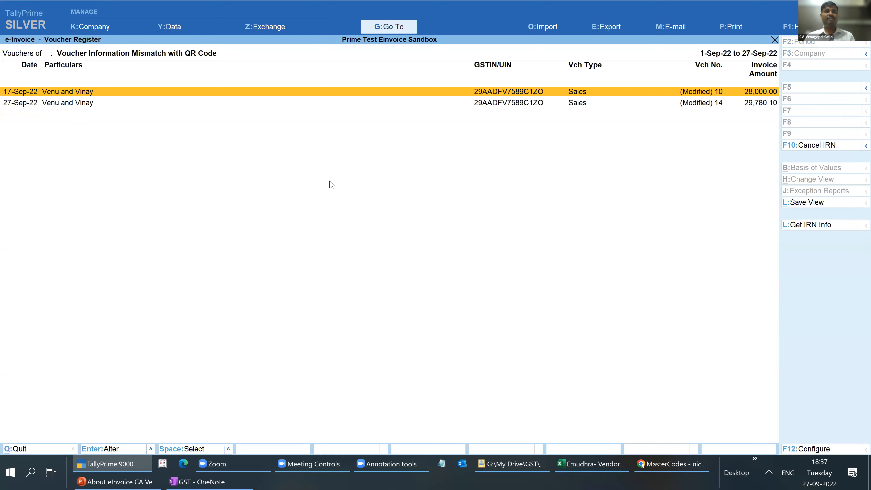
{"action": "key", "text": "Escape"}
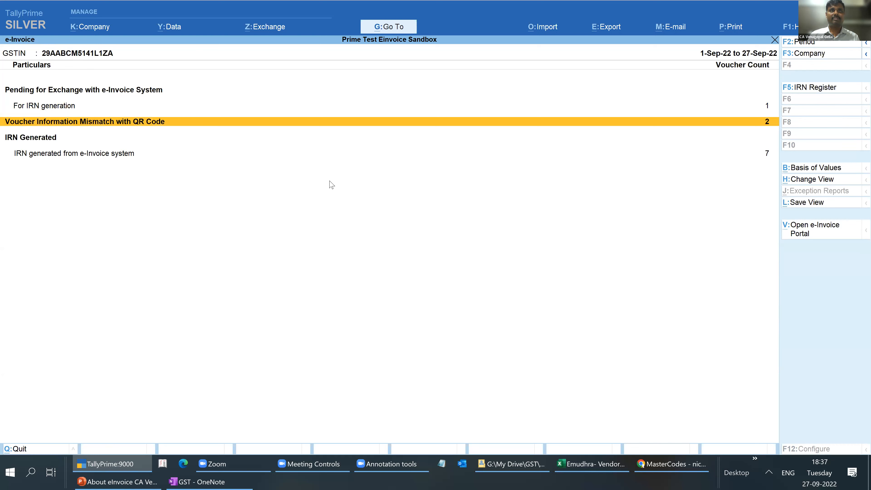
- Open the IRN Register, request the IRN information for voucher 6 from the e-Invoice system and close the register
{"action": "key", "text": "Down"}
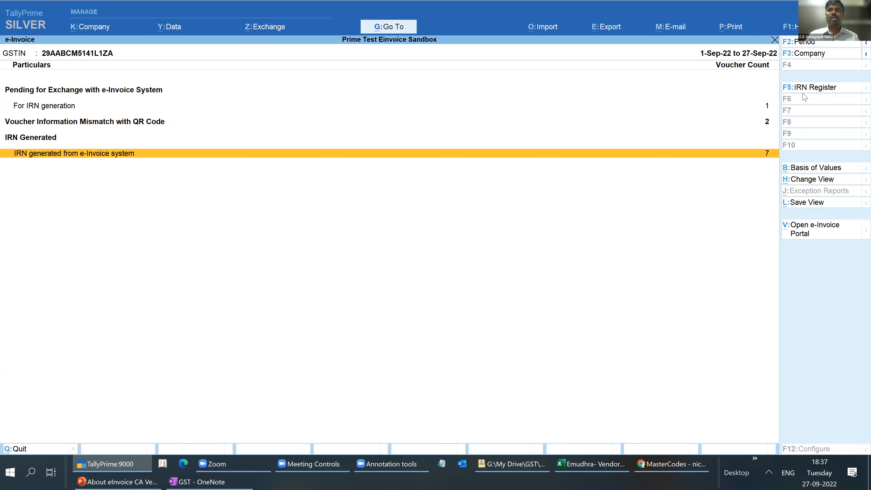
{"action": "key", "text": "F5"}
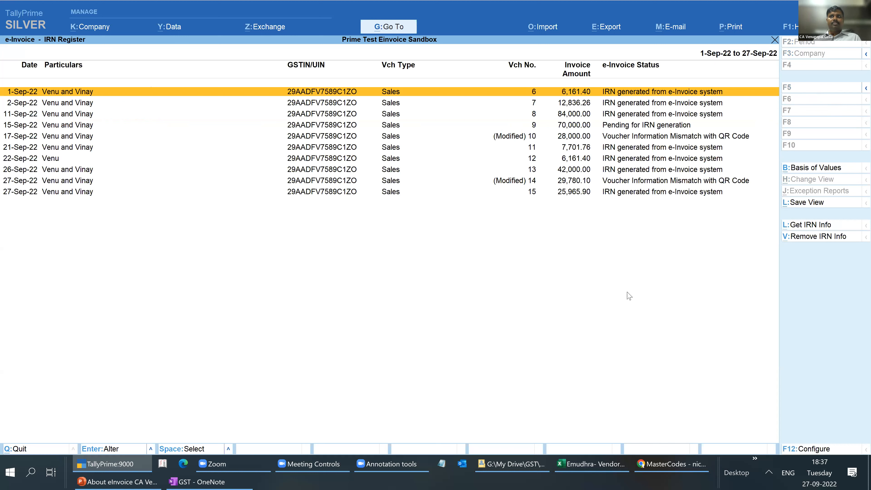
{"action": "left_click", "coordinate": [834, 228]}
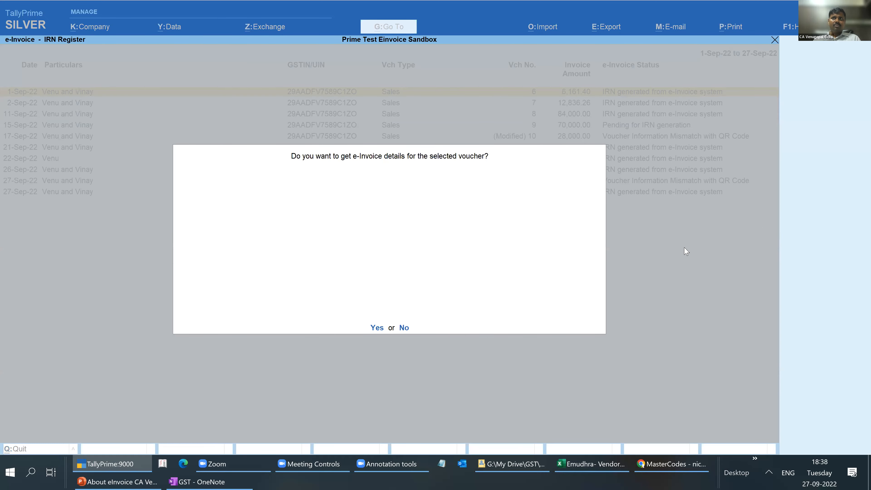
{"action": "key", "text": "Return"}
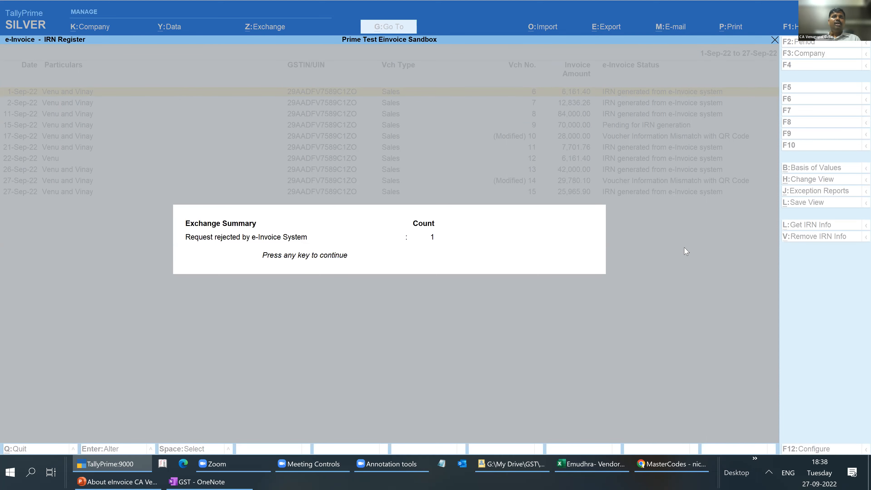
{"action": "key", "text": "Return"}
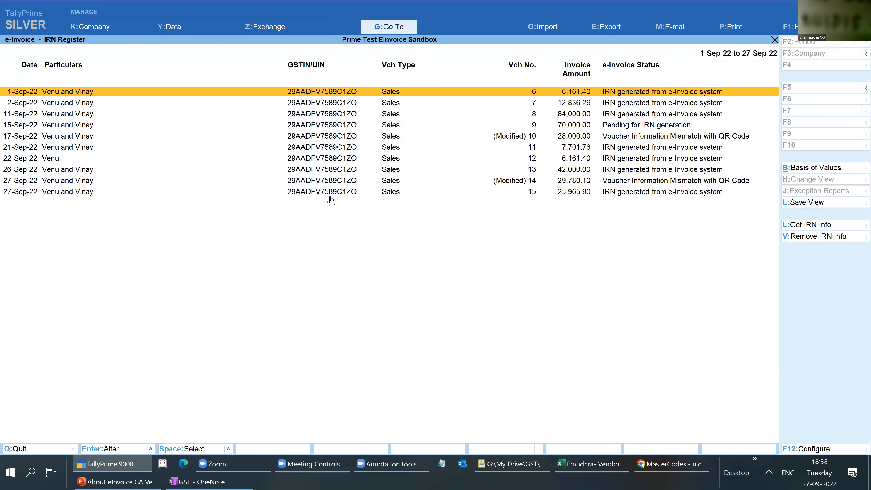
{"action": "key", "text": "Escape"}
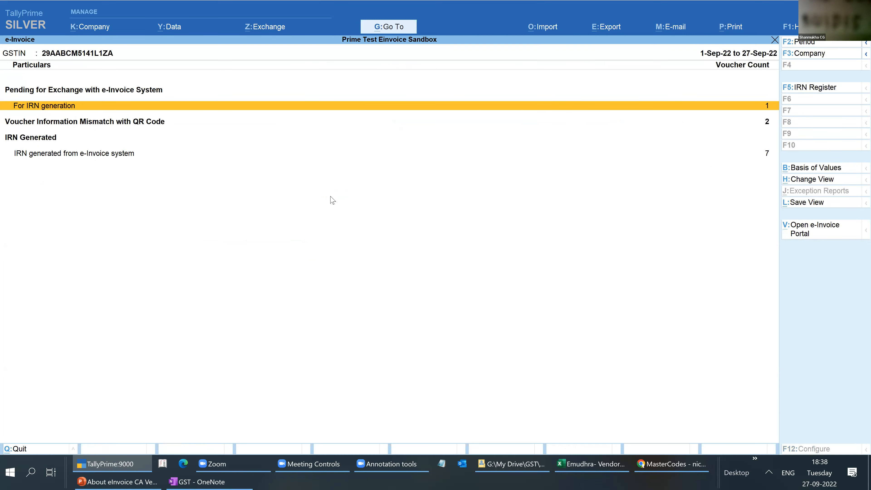
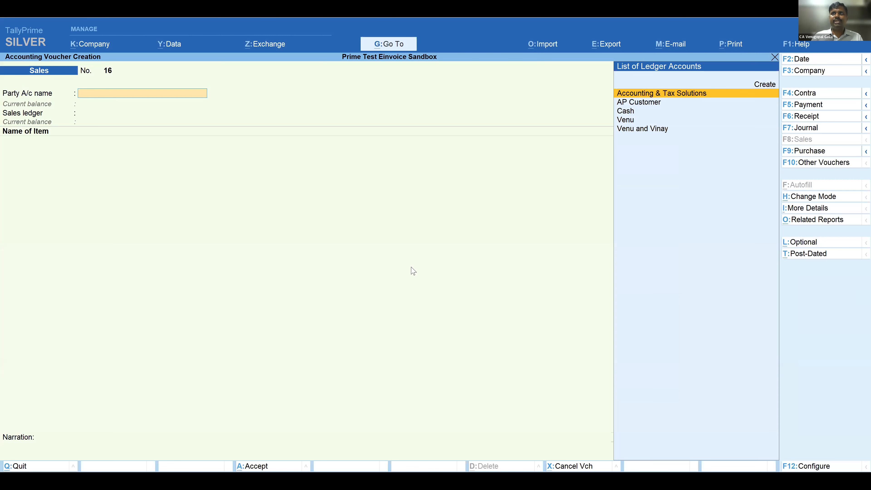
- Choose the last customer ledger in the account list as the party for sales voucher 16
{"action": "key", "text": "Down"}
{"action": "key", "text": "Down"}
{"action": "key", "text": "Down"}
{"action": "key", "text": "Down"}
{"action": "key", "text": "Return"}
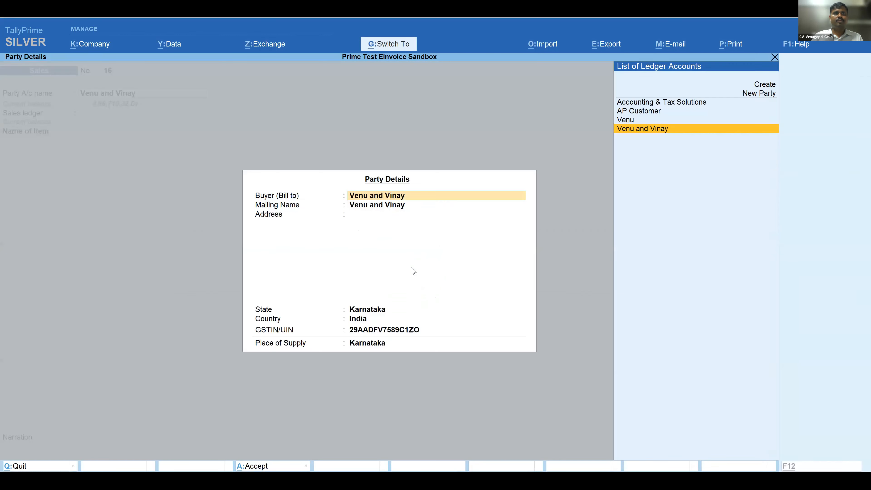
- Alter the selected party's ledger from the voucher to enter its mailing address, and save the ledger
{"action": "key", "text": "ctrl+a"}
{"action": "key", "text": "BackSpace"}
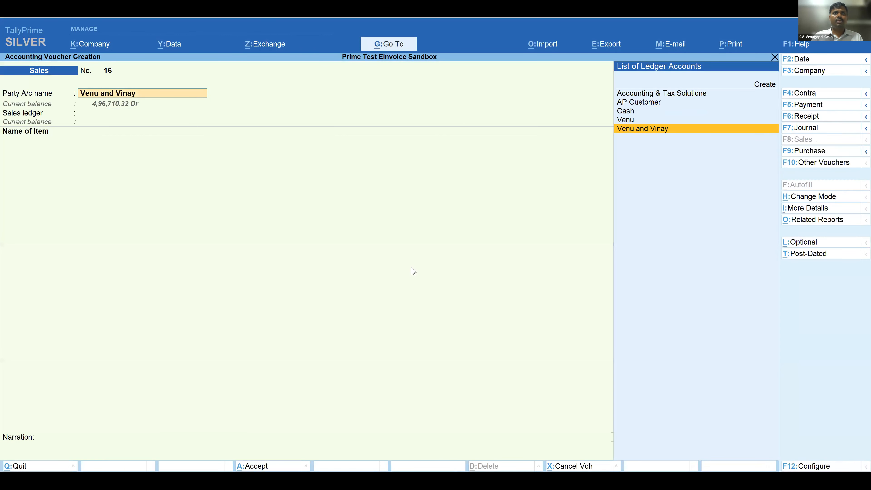
{"action": "key", "text": "ctrl+Return"}
{"action": "key", "text": "Return"}
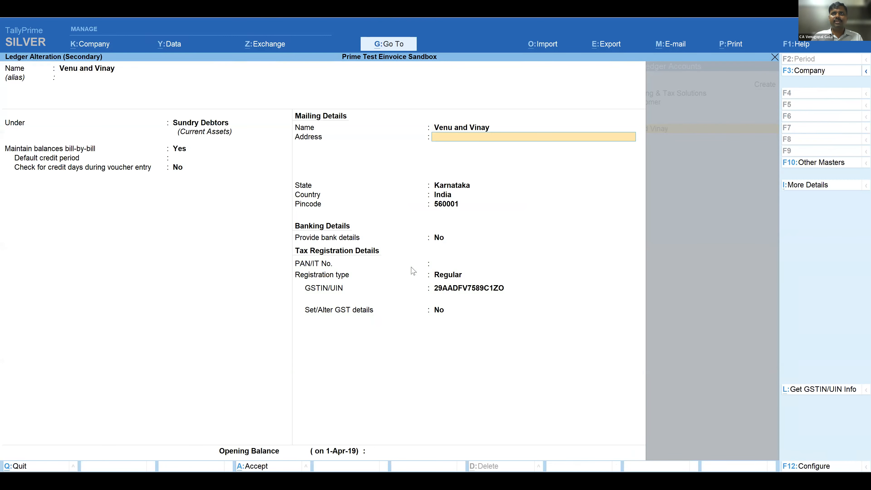
{"action": "type", "text": "Banlgaore"}
{"action": "key", "text": "Return"}
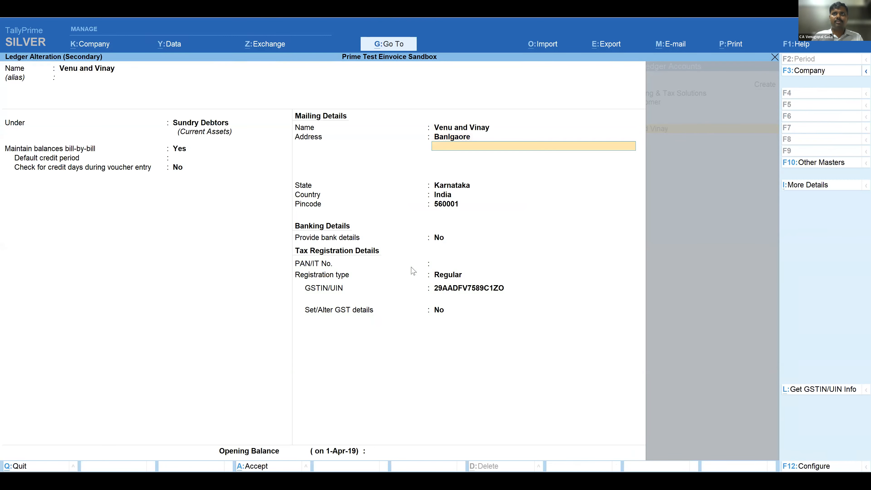
{"action": "key", "text": "ctrl+a"}
{"action": "key", "text": "Return"}
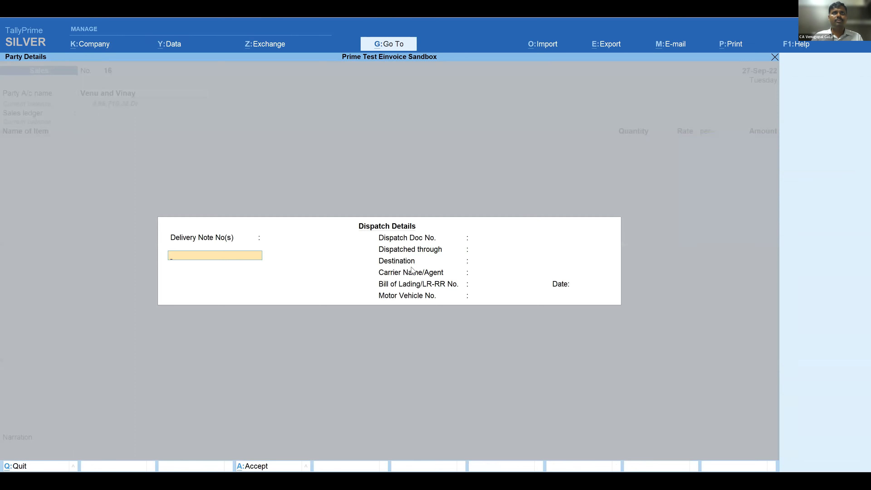
- Accept the dispatch and party details unchanged and set the sales ledger to Item Sales
{"action": "key", "text": "ctrl+a"}
{"action": "key", "text": "ctrl+a"}
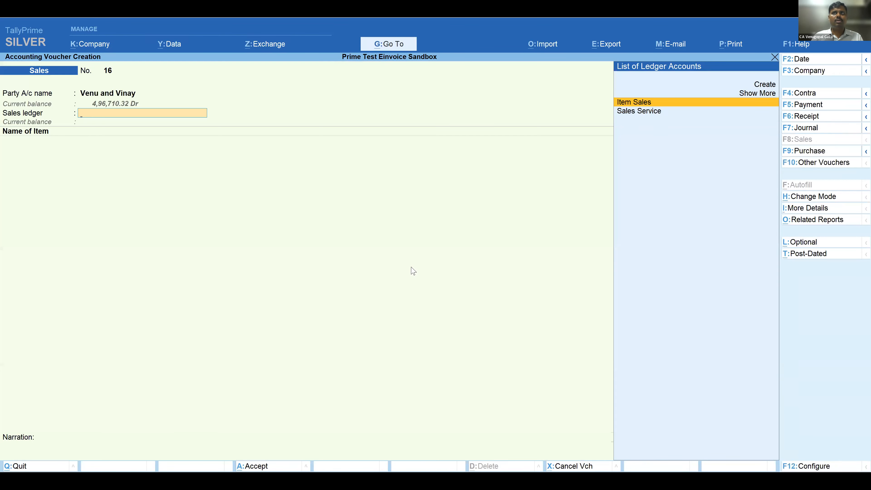
{"action": "key", "text": "Return"}
- Add the stock item Pen with a quantity of 125, keeping its default rate of 489.00
{"action": "key", "text": "Return"}
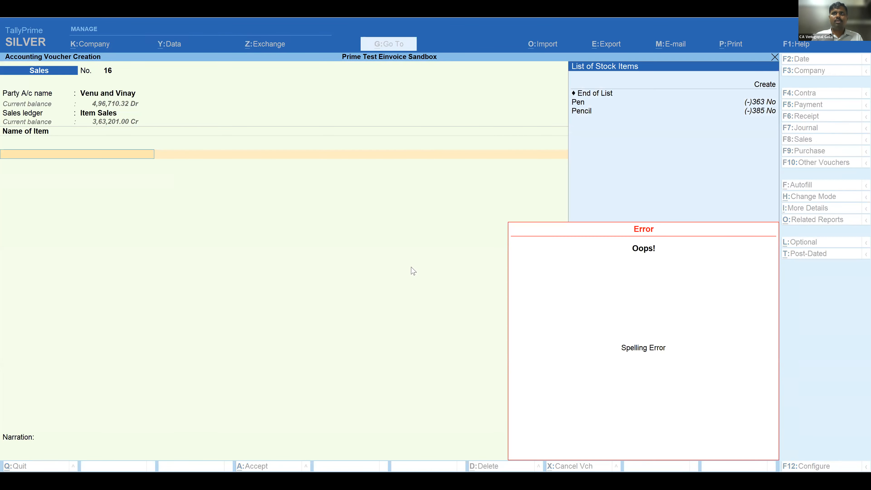
{"action": "key", "text": "Down"}
{"action": "key", "text": "Return"}
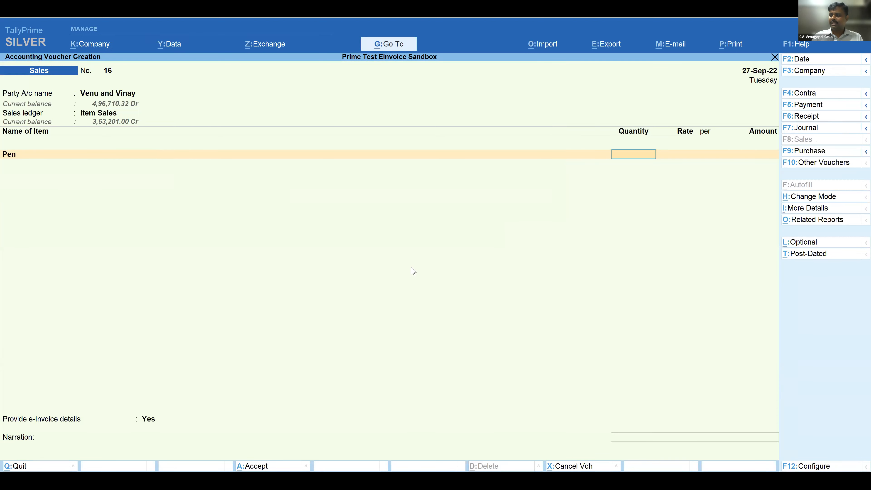
{"action": "type", "text": "125"}
{"action": "key", "text": "Return"}
{"action": "key", "text": "Return"}
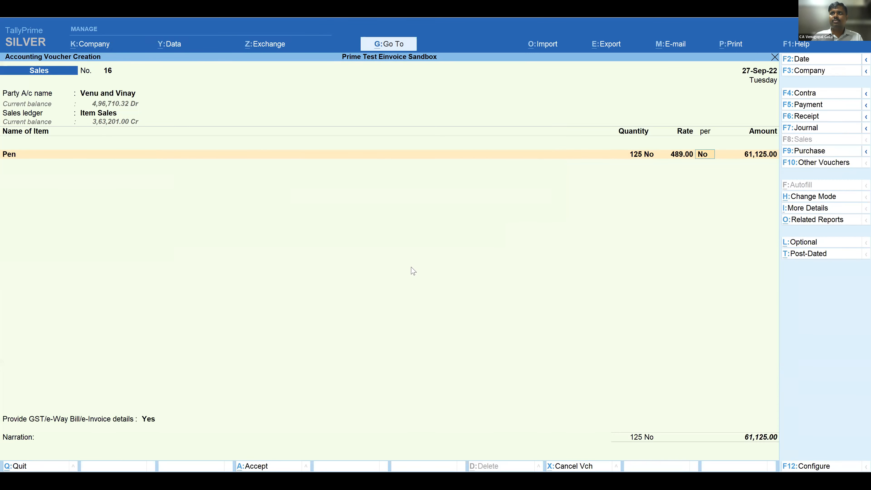
{"action": "key", "text": "Return"}
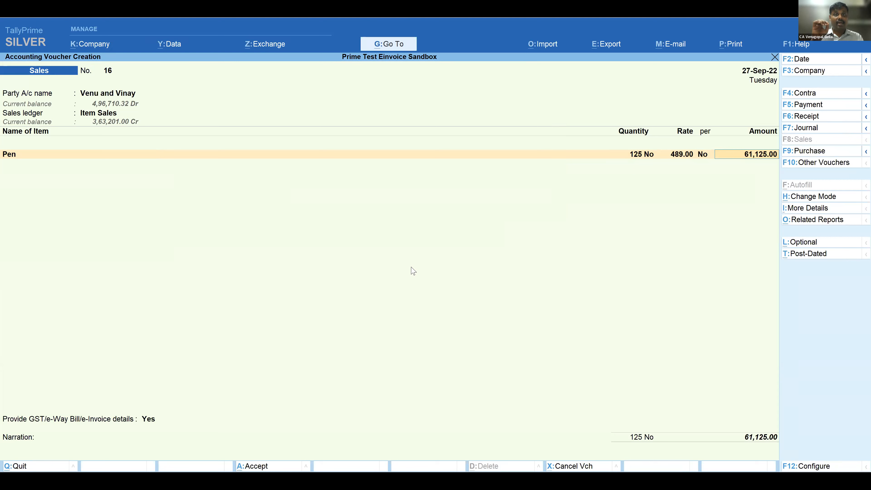
{"action": "key", "text": "Return"}
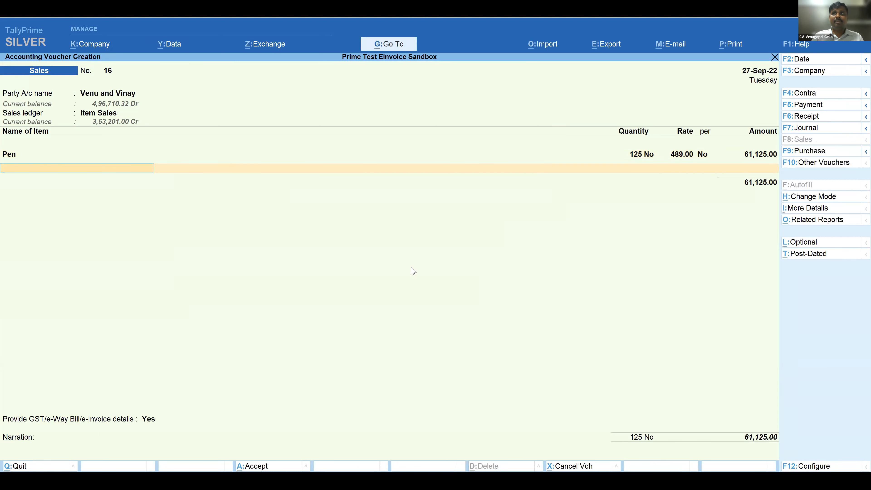
- Add the Output Cgst and Output Sgst tax ledgers below the Pen item
{"action": "key", "text": "Return"}
{"action": "key", "text": "Down"}
{"action": "key", "text": "Down"}
{"action": "key", "text": "Down"}
{"action": "key", "text": "Down"}
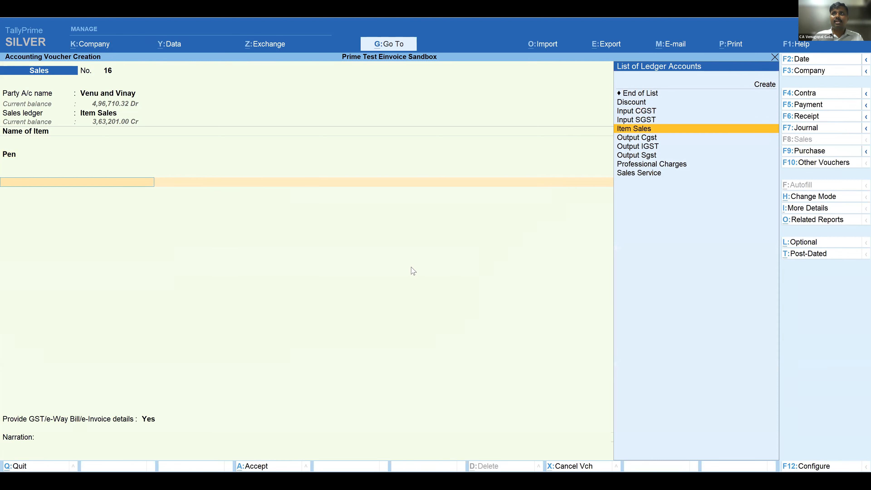
{"action": "key", "text": "Down"}
{"action": "key", "text": "Return"}
{"action": "key", "text": "Return"}
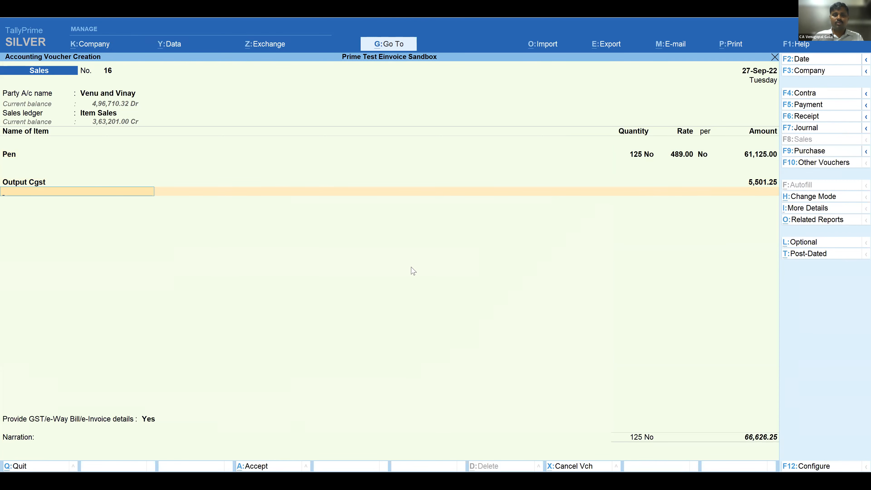
{"action": "type", "text": "Ou"}
{"action": "key", "text": "Down"}
{"action": "key", "text": "Down"}
{"action": "key", "text": "Return"}
{"action": "key", "text": "Return"}
{"action": "key", "text": "Return"}
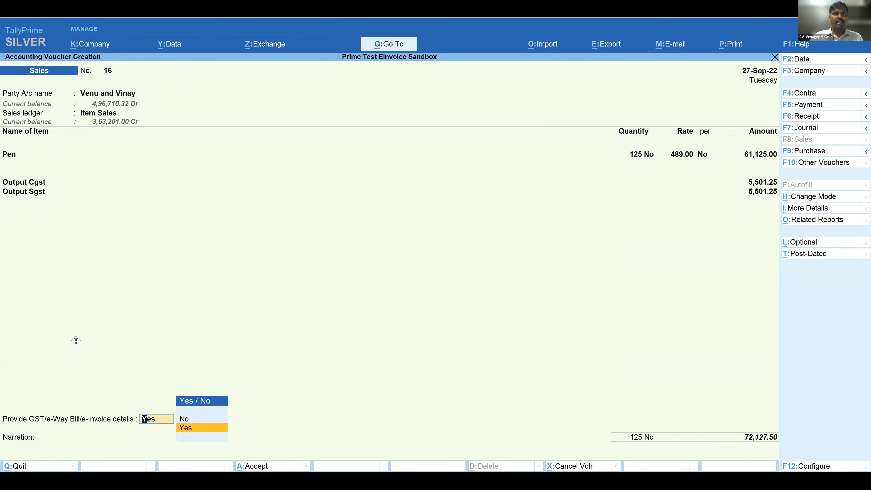
- Provide the e-Way Bill details with mode 1 - Road and vehicle number KA05MH1234, leaving the vehicle type at Not Applicable
{"action": "key", "text": "Return"}
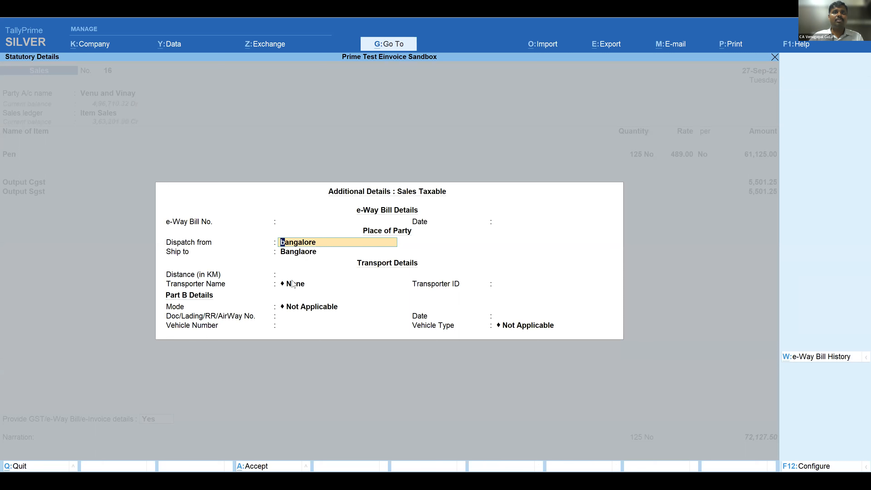
{"action": "left_click", "coordinate": [304, 310]}
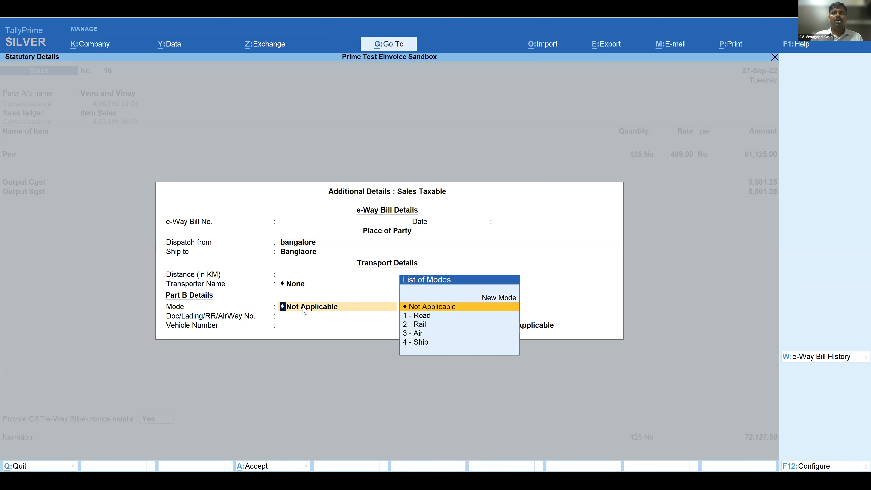
{"action": "key", "text": "Down"}
{"action": "key", "text": "Return"}
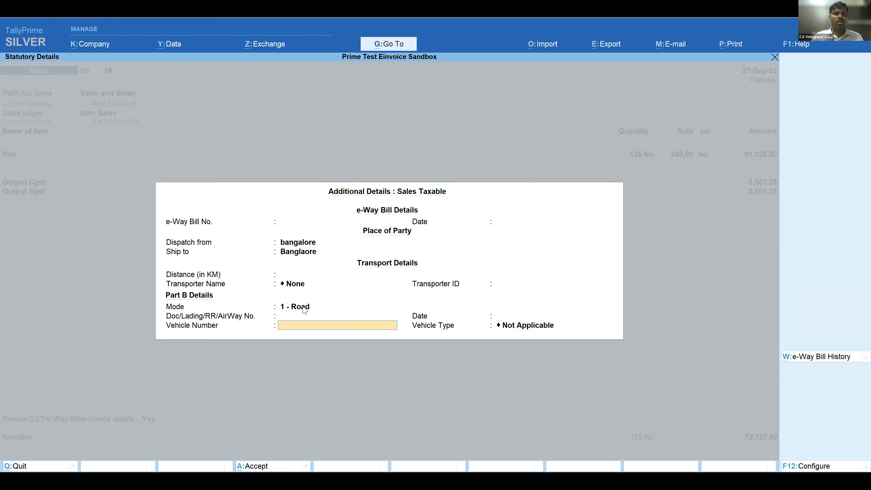
{"action": "type", "text": "KA05MH1234"}
{"action": "key", "text": "Return"}
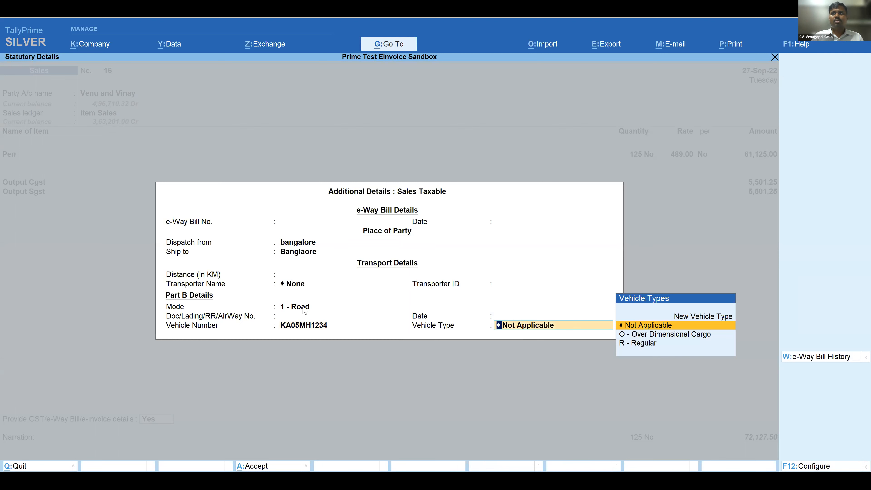
{"action": "key", "text": "Return"}
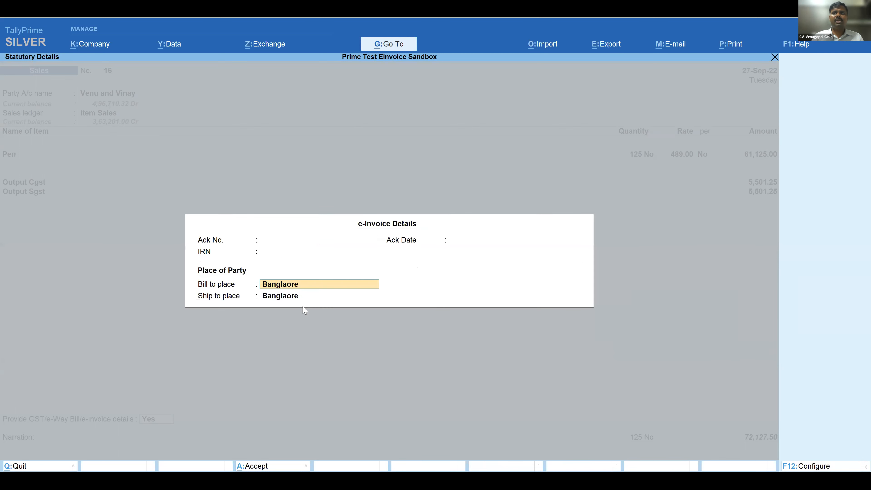
- Accept the bill-to and ship-to places, save the sales voucher and try to generate its e-invoice
{"action": "key", "text": "Return"}
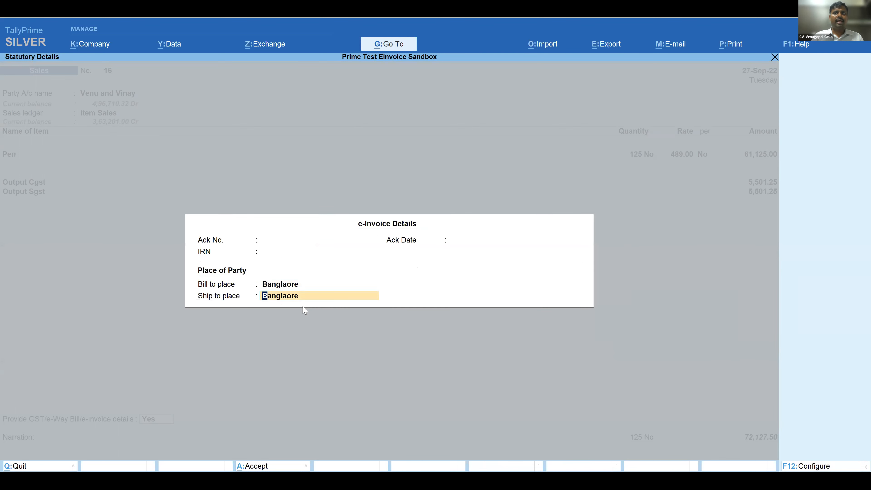
{"action": "key", "text": "Return"}
{"action": "key", "text": "Return"}
{"action": "key", "text": "Return"}
{"action": "key", "text": "Return"}
{"action": "key", "text": "ctrl+a"}
{"action": "key", "text": "Return"}
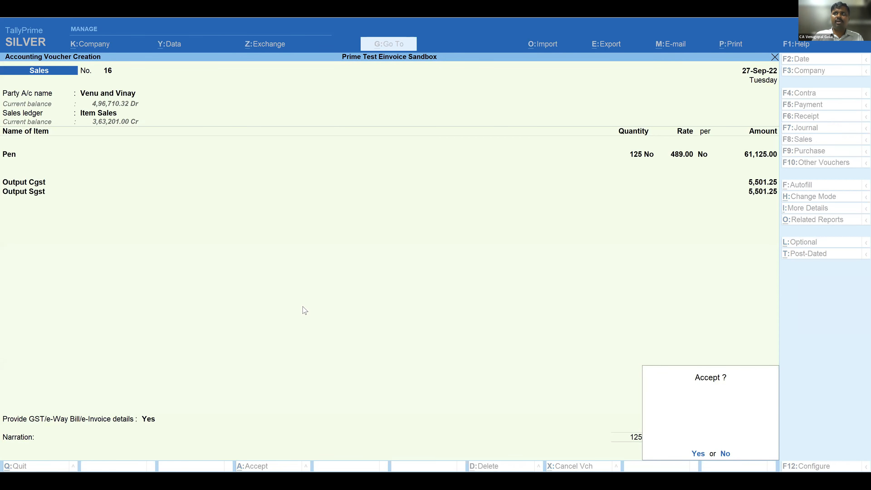
{"action": "key", "text": "Return"}
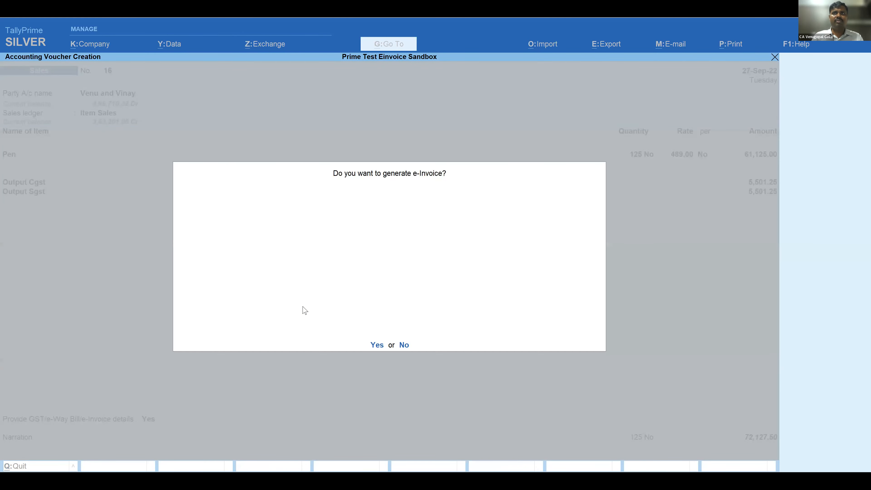
{"action": "key", "text": "Return"}
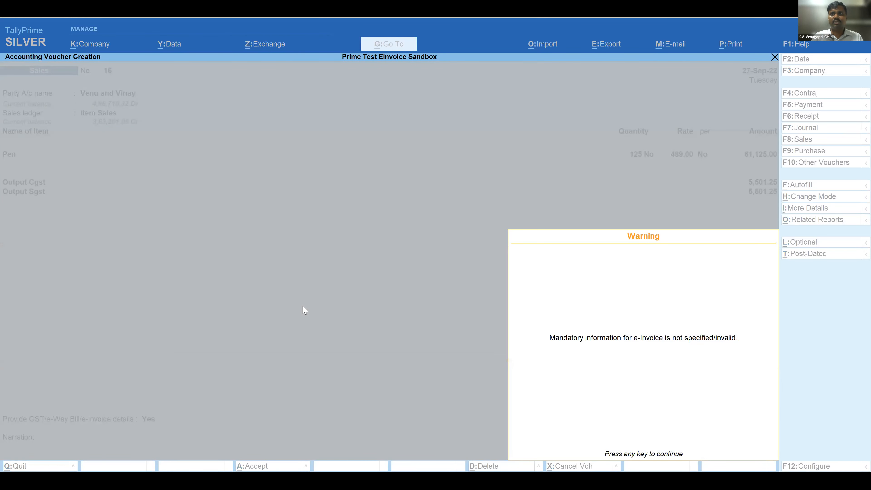
{"action": "key", "text": "Return"}
- Leave voucher creation for the Gateway of Tally and open Send for e-Invoicing
{"action": "key", "text": "Escape"}
{"action": "key", "text": "Return"}
{"action": "key", "text": "Escape"}
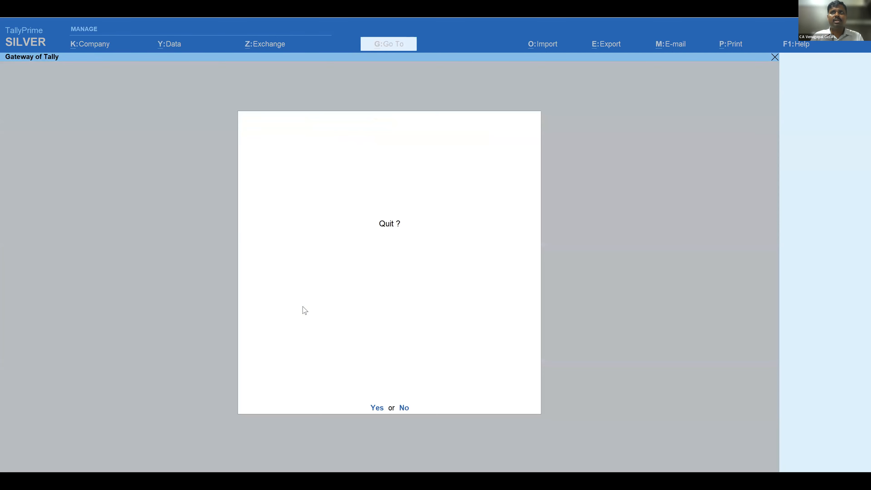
{"action": "key", "text": "Escape"}
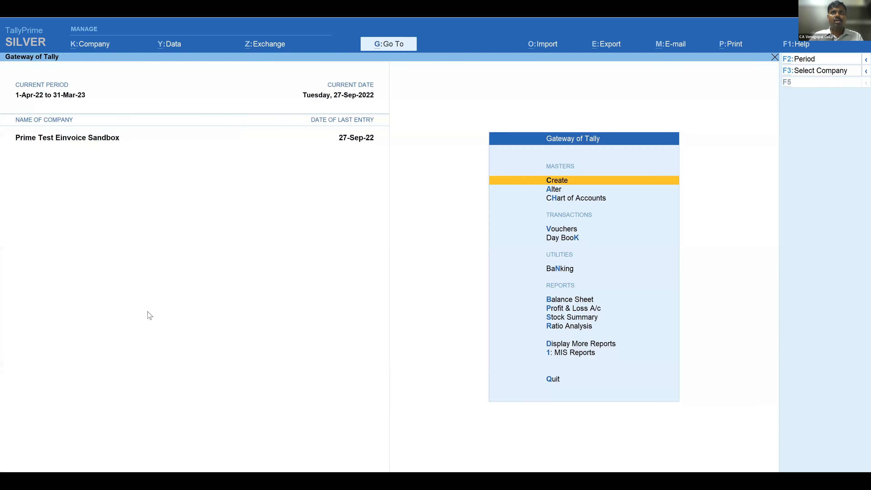
{"action": "key", "text": "alt+z"}
{"action": "key", "text": "Down"}
{"action": "key", "text": "Down"}
{"action": "key", "text": "Up"}
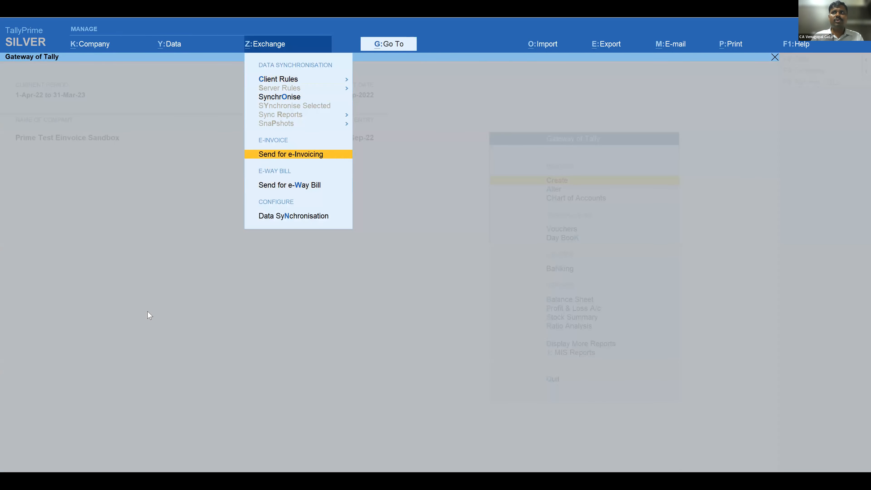
{"action": "key", "text": "Return"}
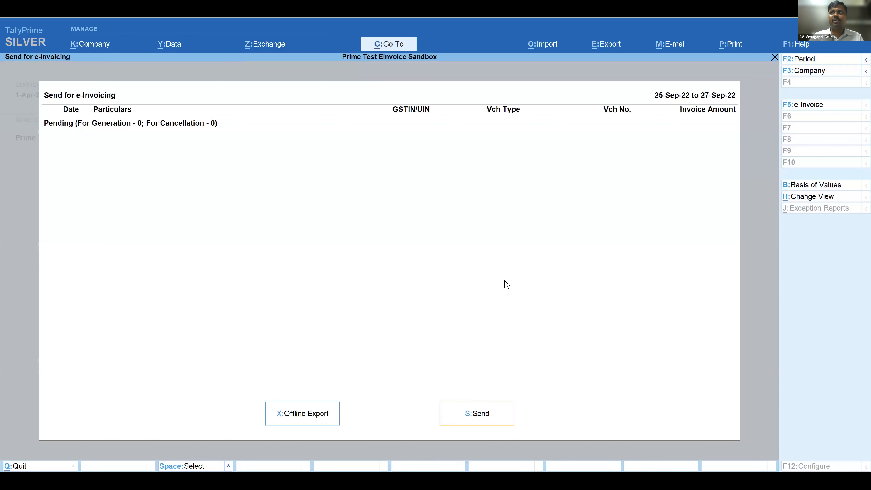
- Switch to the e-Invoice report and supply the buyer's bill-to address for the voucher missing required information
{"action": "left_click", "coordinate": [843, 107]}
{"action": "key", "text": "Up"}
{"action": "key", "text": "Up"}
{"action": "key", "text": "Up"}
{"action": "key", "text": "Up"}
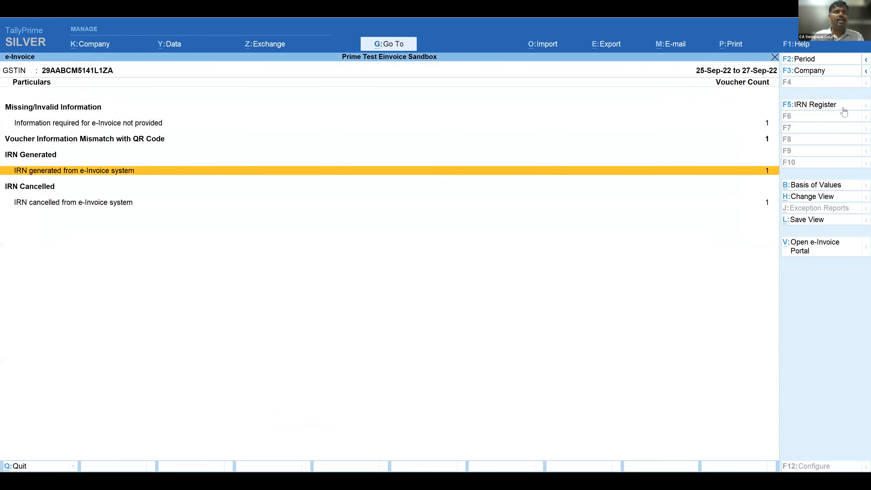
{"action": "key", "text": "Return"}
{"action": "key", "text": "Return"}
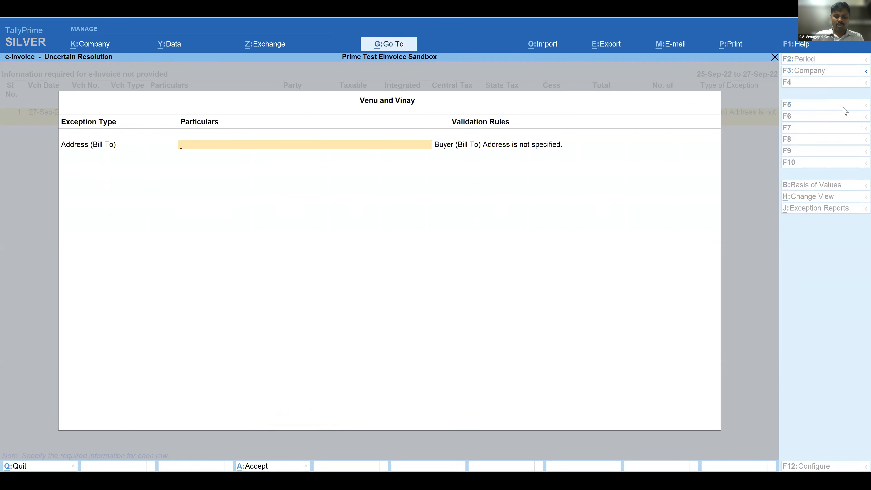
{"action": "type", "text": "bangalore"}
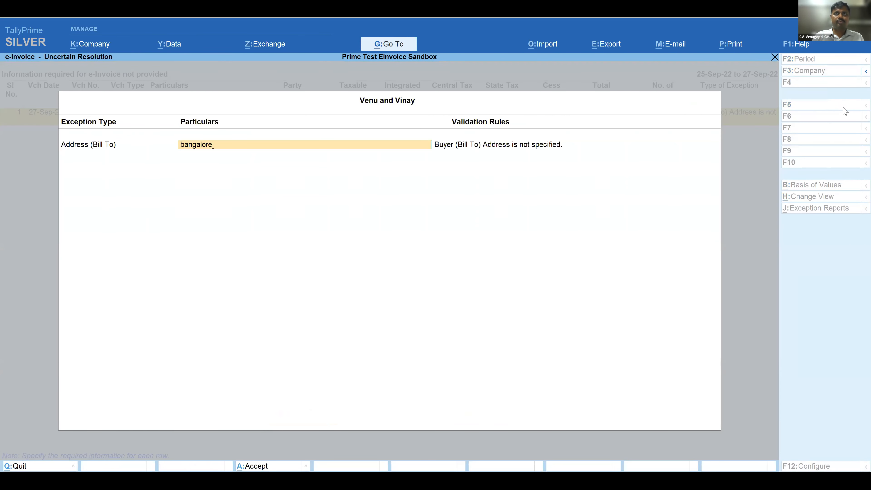
{"action": "key", "text": "Return"}
- Return to Send for e-Invoicing, select sales voucher 16 and send it for IRN generation
{"action": "key", "text": "Return"}
{"action": "key", "text": "Escape"}
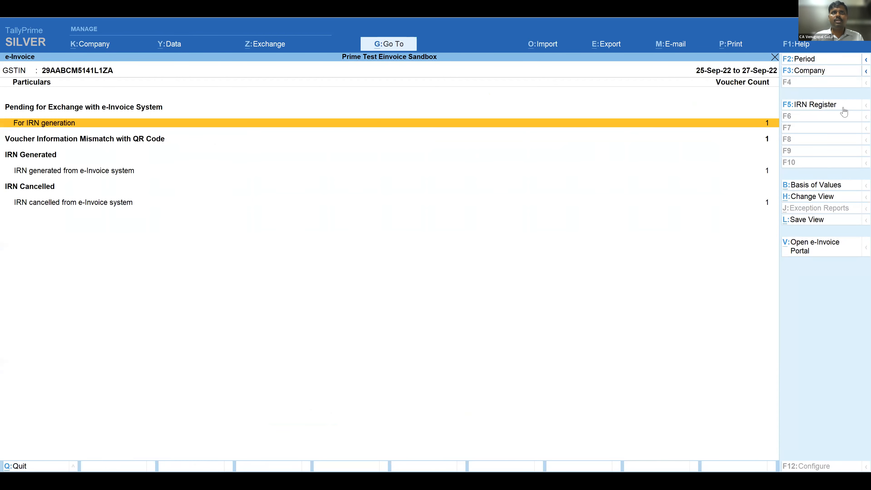
{"action": "key", "text": "Return"}
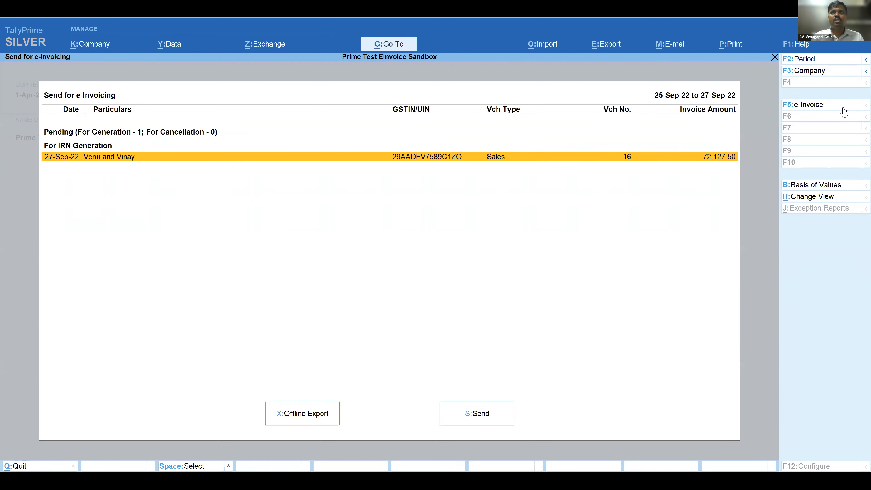
{"action": "key", "text": "space"}
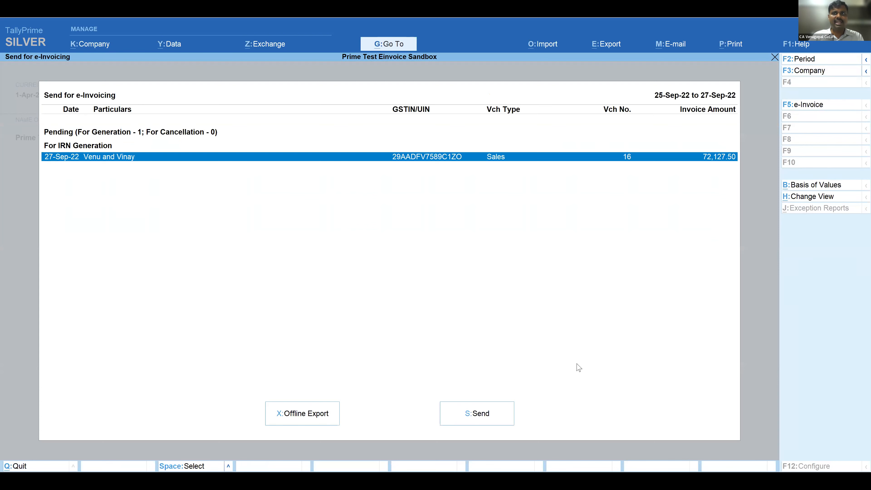
{"action": "left_click", "coordinate": [469, 414]}
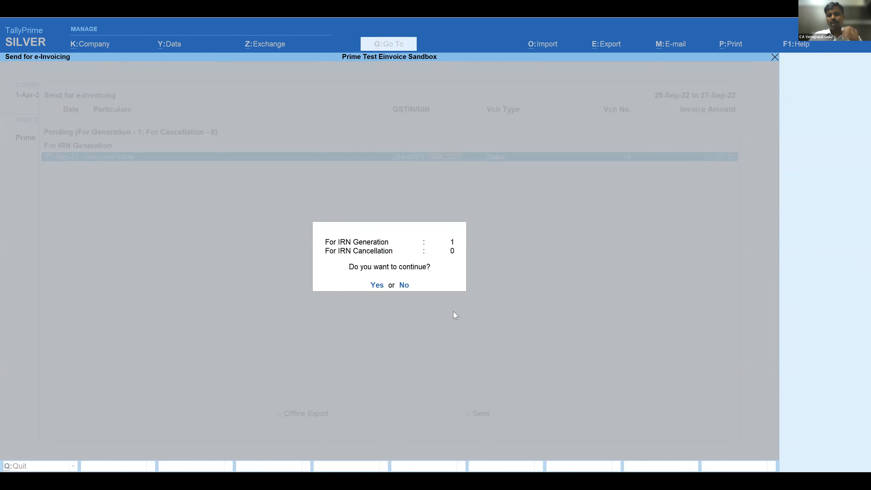
{"action": "key", "text": "Return"}
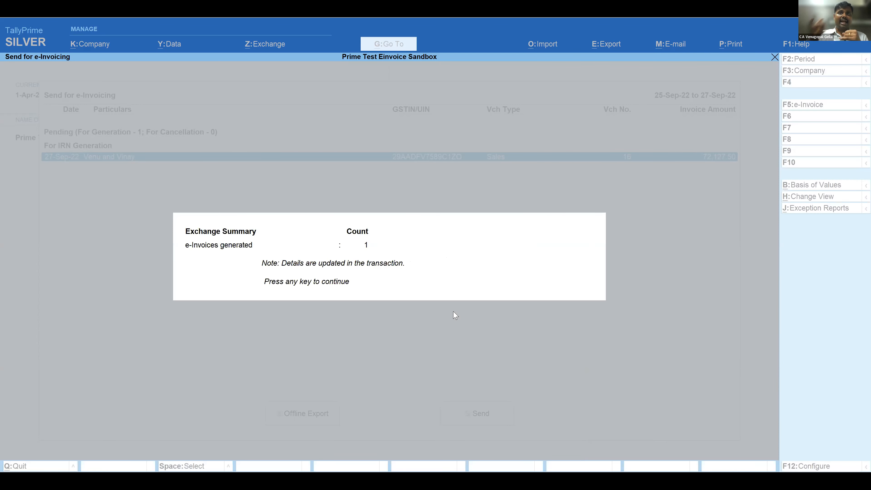
- Dismiss the exchange summary and list the vouchers with IRN generated in the e-Invoice report, highlighting sales voucher 16
{"action": "key", "text": "Return"}
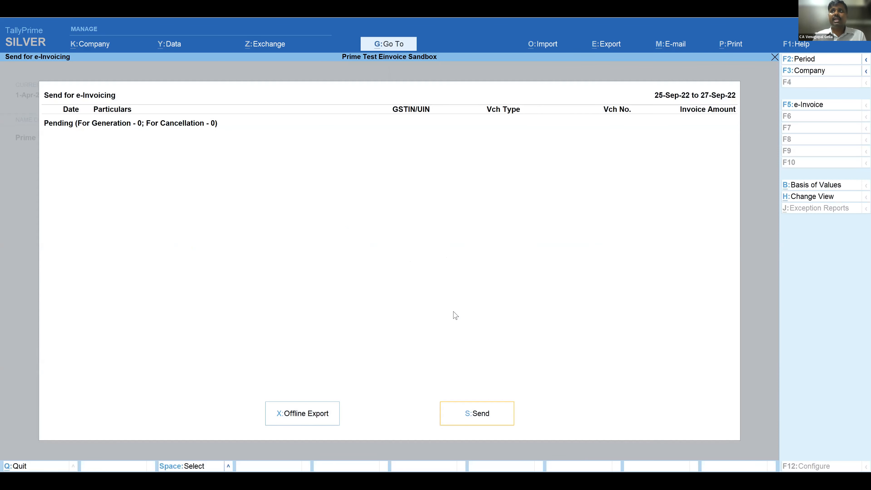
{"action": "left_click", "coordinate": [827, 106]}
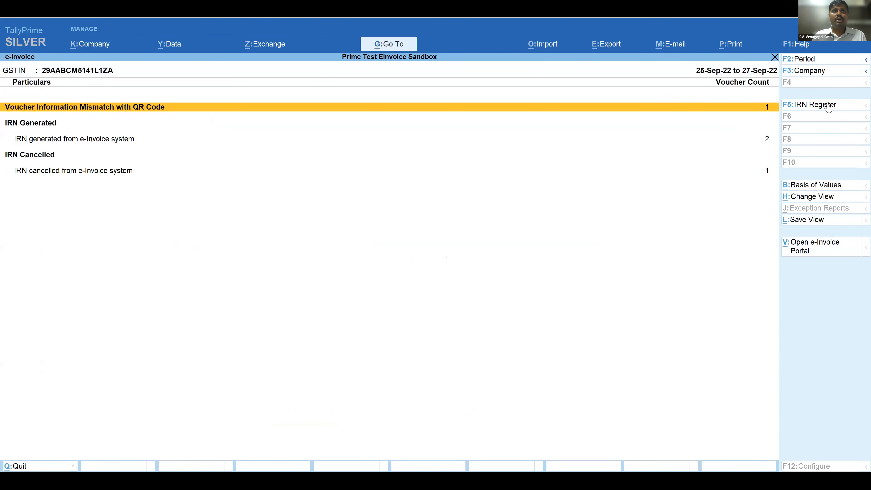
{"action": "key", "text": "Down"}
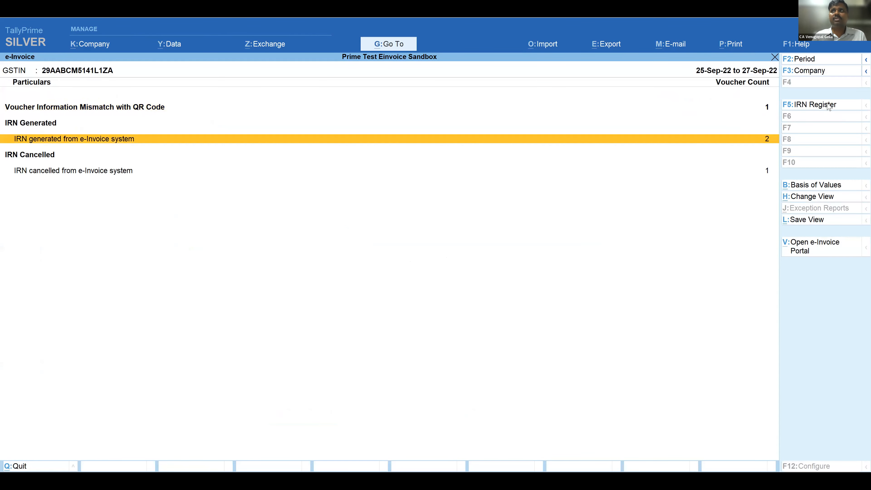
{"action": "key", "text": "Return"}
{"action": "key", "text": "Down"}
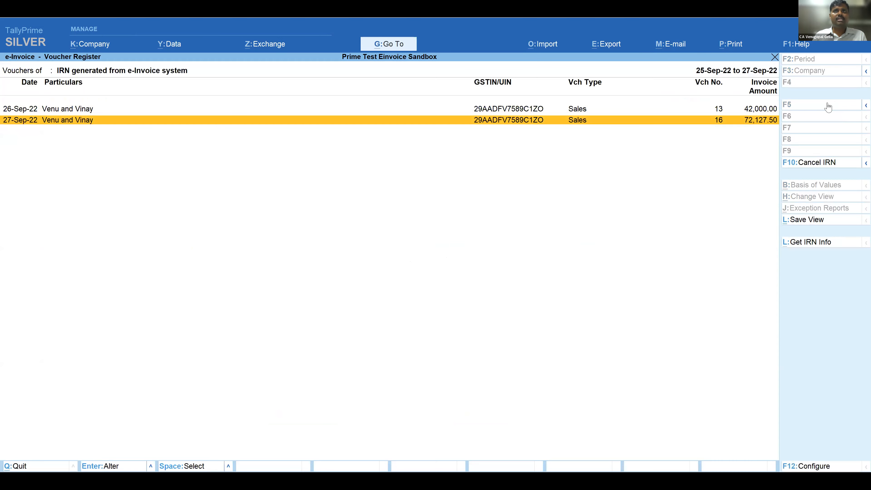
- Open sales voucher 16, preview its printed tax invoice with the IRN and QR code, and return to the voucher
{"action": "key", "text": "Return"}
{"action": "key", "text": "alt+p"}
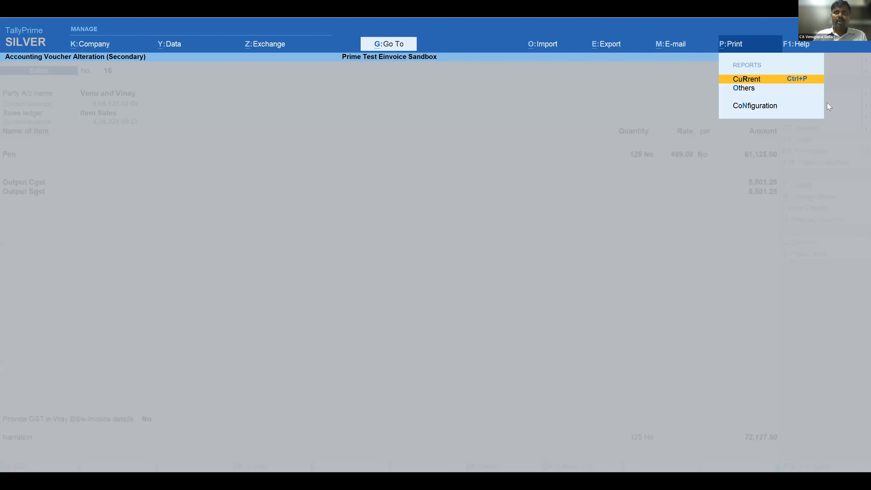
{"action": "left_click", "coordinate": [743, 79]}
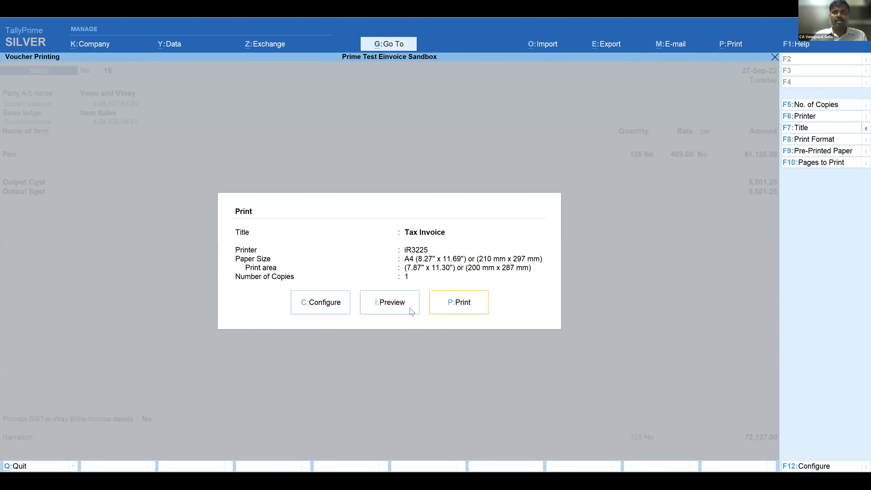
{"action": "key", "text": "i"}
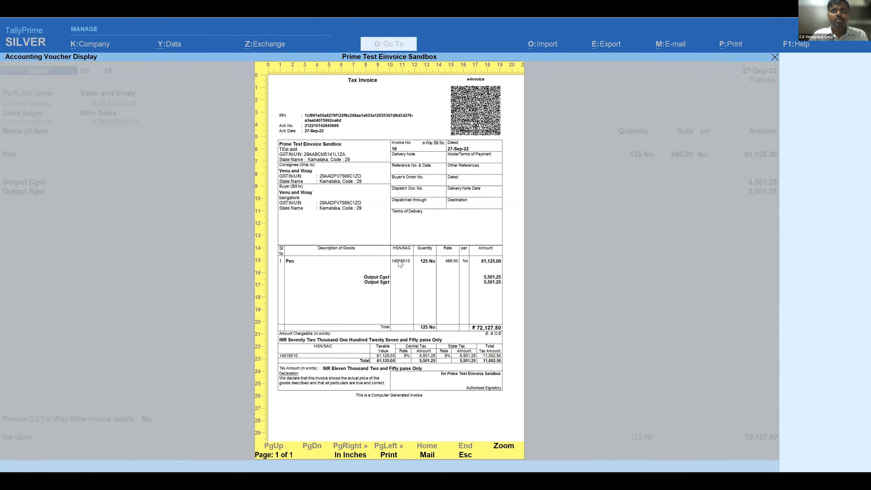
{"action": "key", "text": "Escape"}
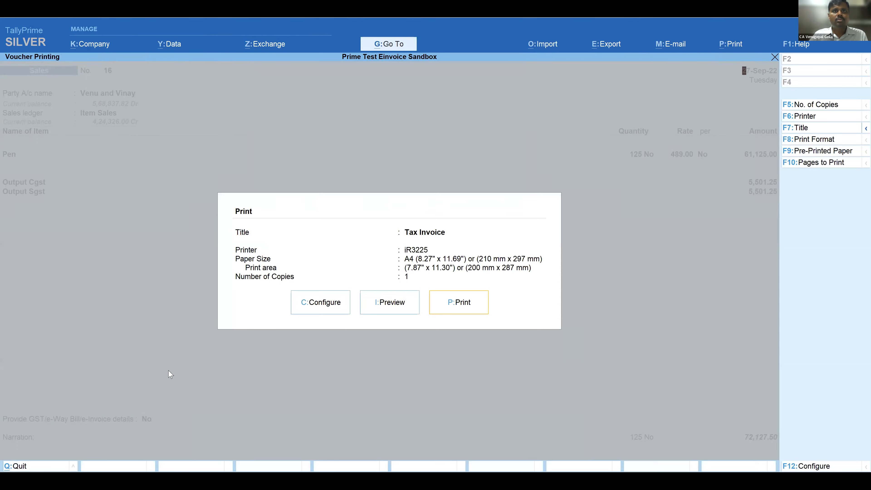
{"action": "key", "text": "Escape"}
- Review the e-Way Bill, place of party and transport details of sales voucher 16, and quit the voucher without saving
{"action": "left_click", "coordinate": [147, 420]}
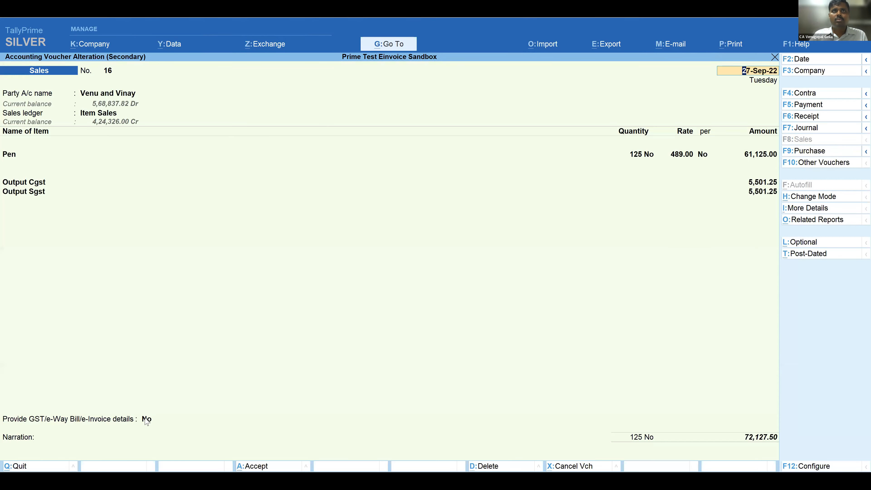
{"action": "key", "text": "Down"}
{"action": "key", "text": "Return"}
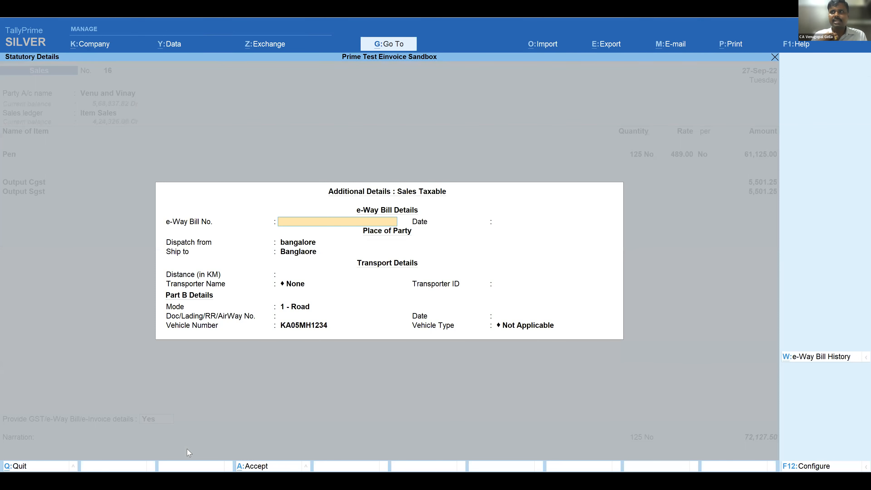
{"action": "key", "text": "Escape"}
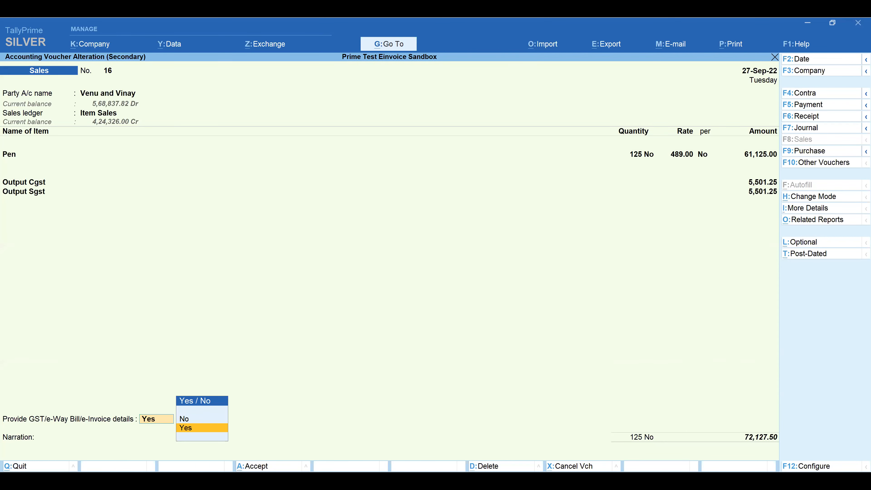
{"action": "key", "text": "Return"}
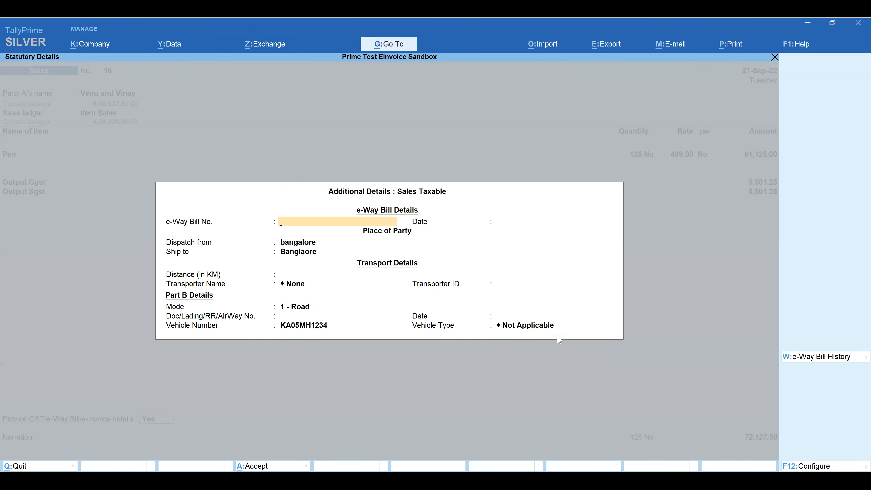
{"action": "key", "text": "Escape"}
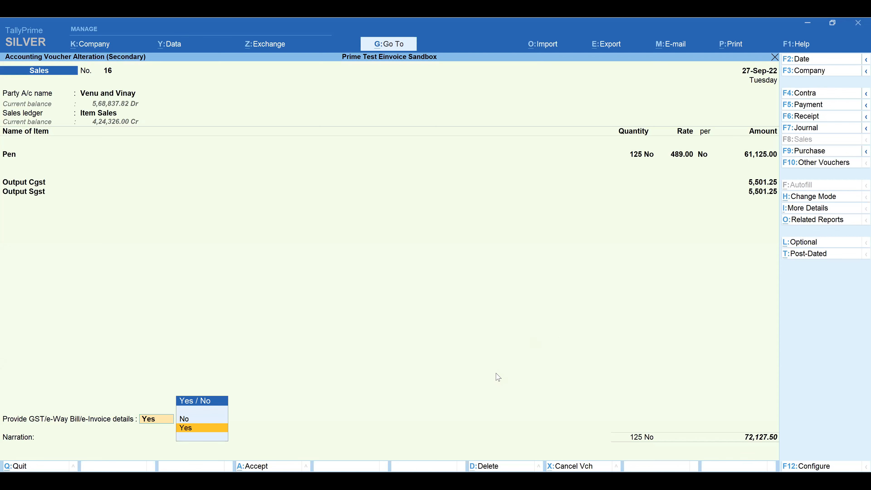
{"action": "key", "text": "Return"}
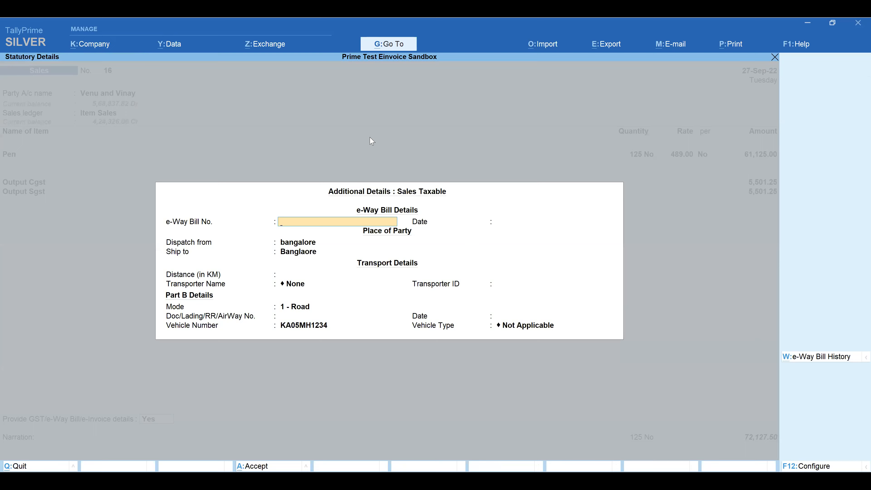
{"action": "key", "text": "Escape"}
{"action": "key", "text": "Escape"}
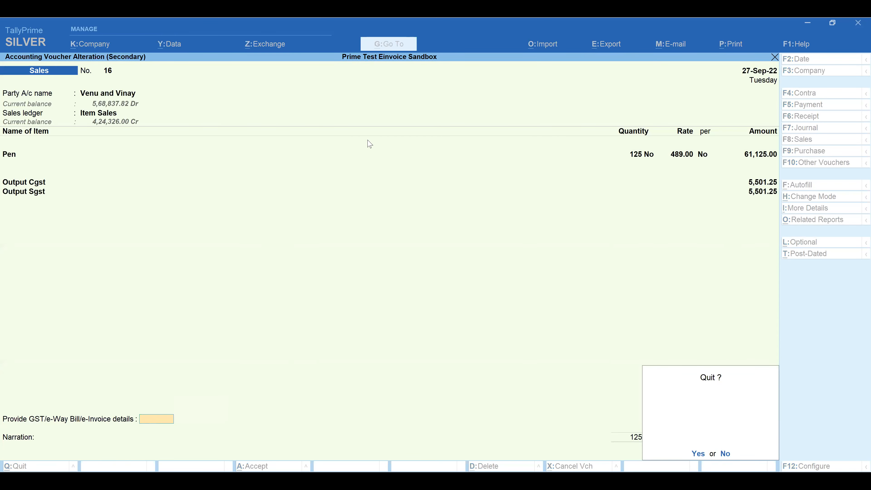
{"action": "key", "text": "Return"}
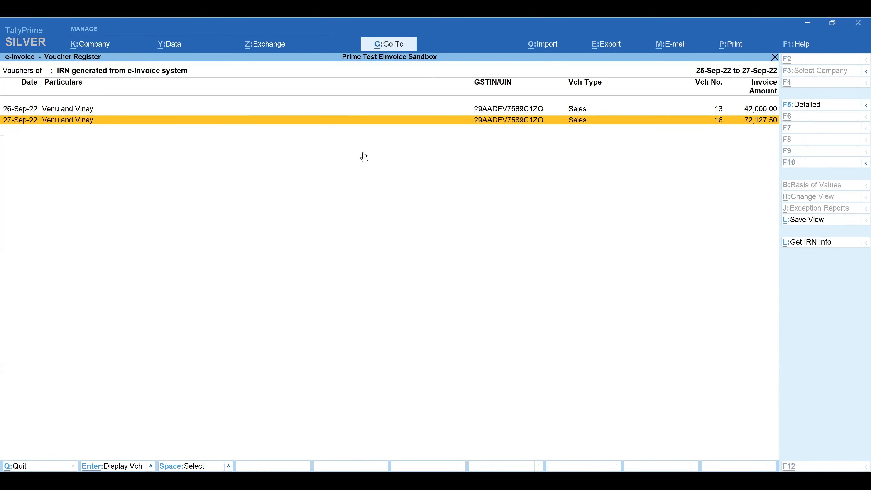
- Open the e-Way Bill report and bring up the exception details of the voucher missing information for e-Way Bill generation
{"action": "key", "text": "alt+g"}
{"action": "type", "text": "Eway"}
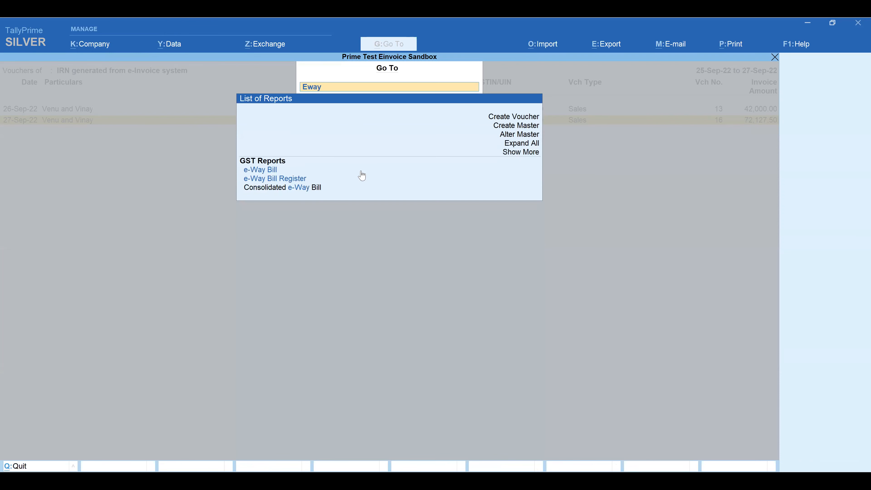
{"action": "left_click", "coordinate": [360, 172]}
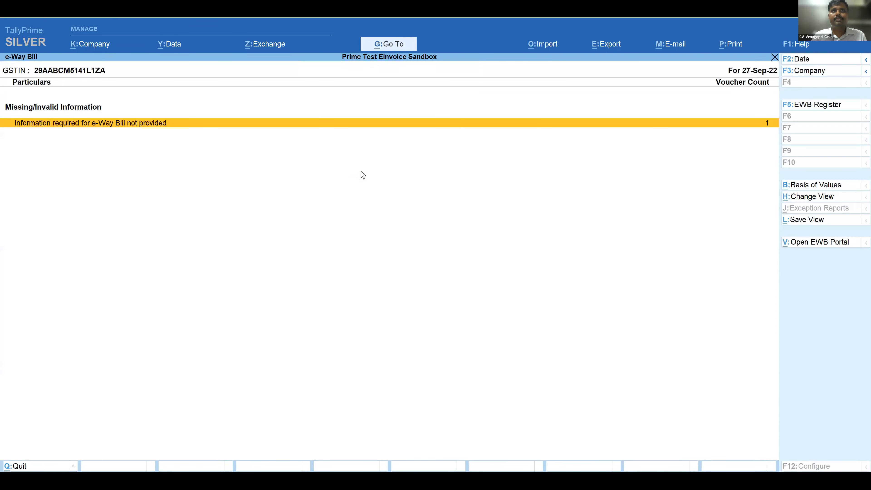
{"action": "key", "text": "Return"}
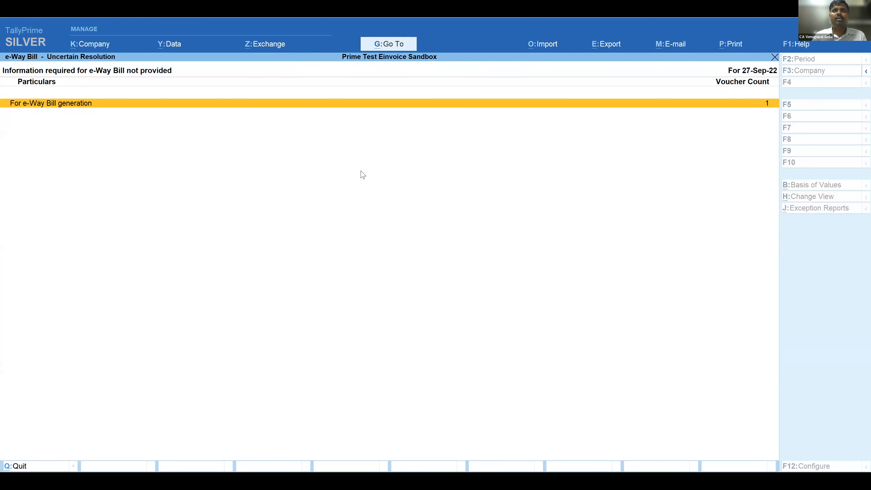
{"action": "key", "text": "Return"}
{"action": "key", "text": "Return"}
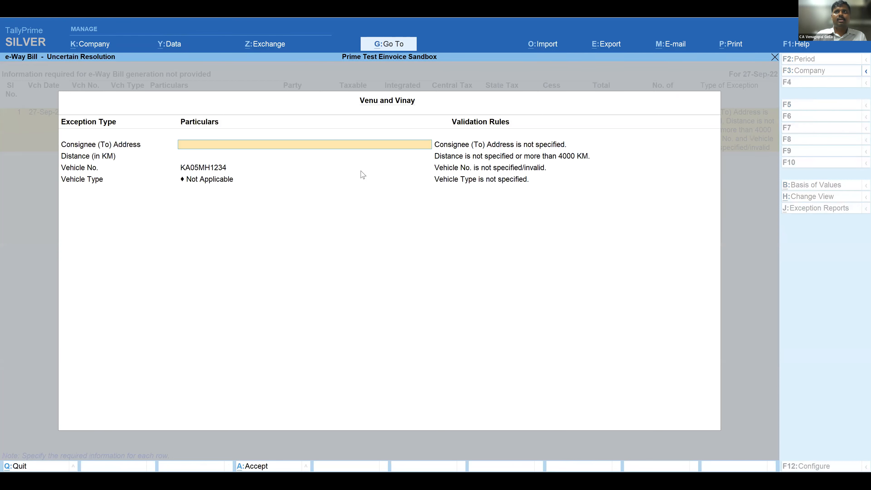
- Set the consignee address to Bangalore, the distance to 10 km and the vehicle type to R - Regular, keeping the vehicle number, and save
{"action": "type", "text": "Bangalore"}
{"action": "key", "text": "Return"}
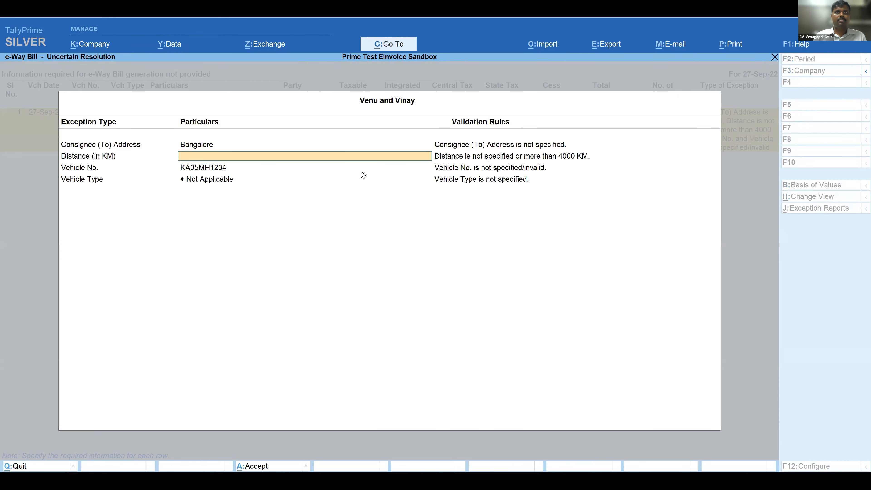
{"action": "type", "text": "10"}
{"action": "key", "text": "Return"}
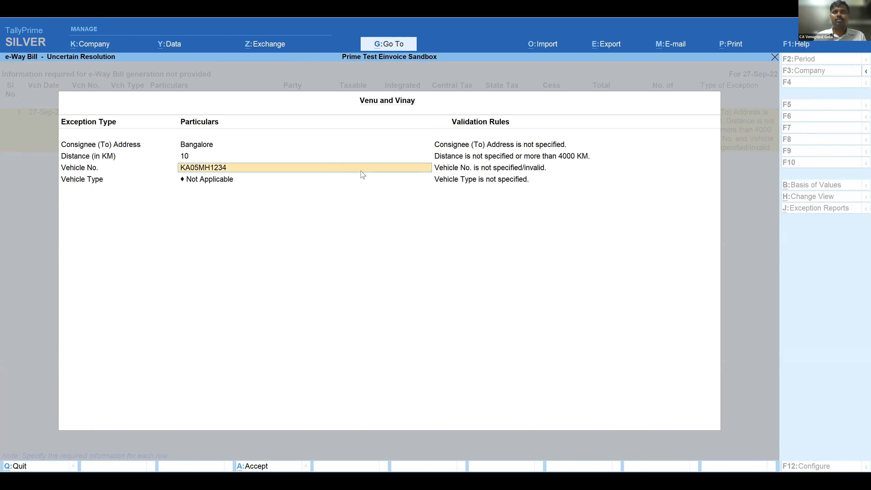
{"action": "key", "text": "Return"}
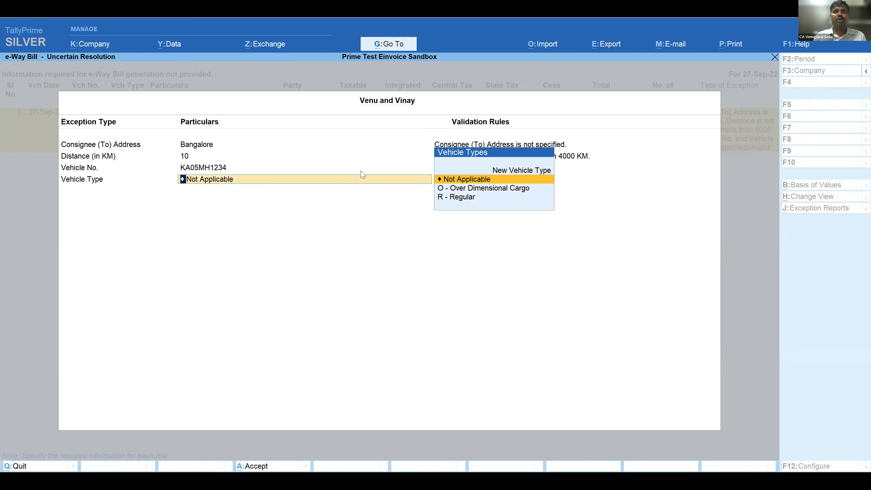
{"action": "key", "text": "Down"}
{"action": "key", "text": "Down"}
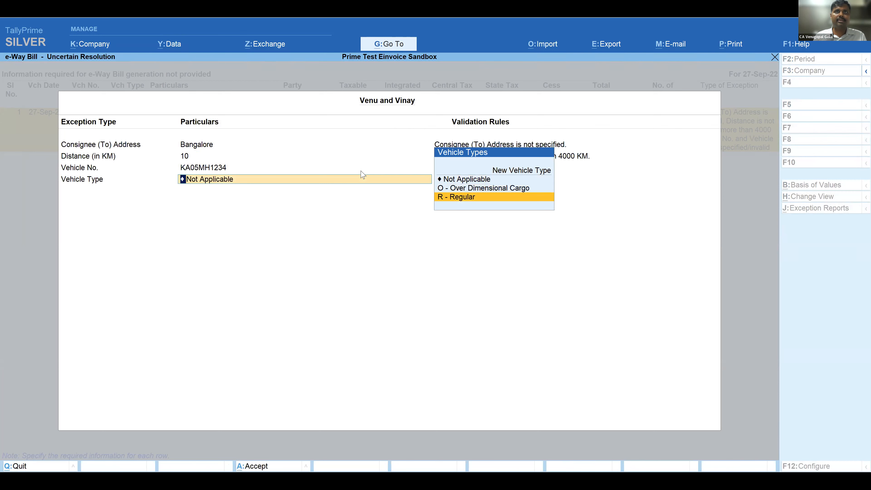
{"action": "key", "text": "Return"}
{"action": "key", "text": "Return"}
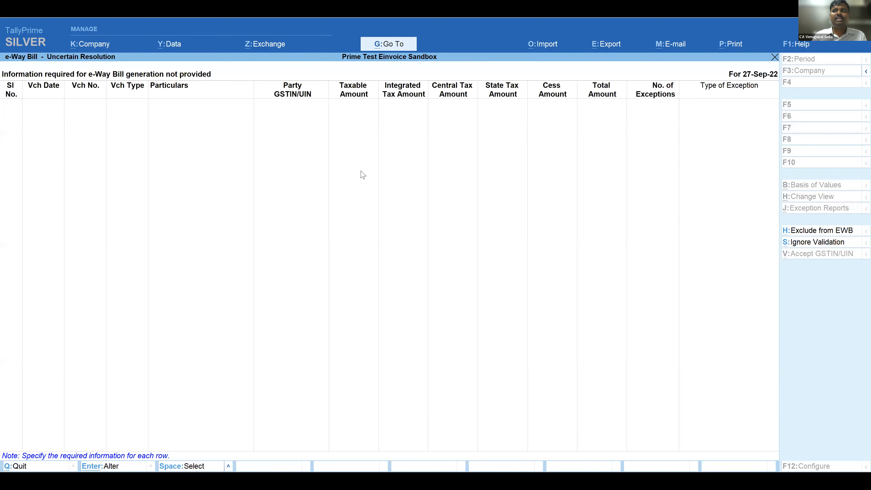
- Return to the e-Way Bill report, open Send for e-Way Bill and try to send sales voucher 16 for e-Way Bill generation
{"action": "key", "text": "Escape"}
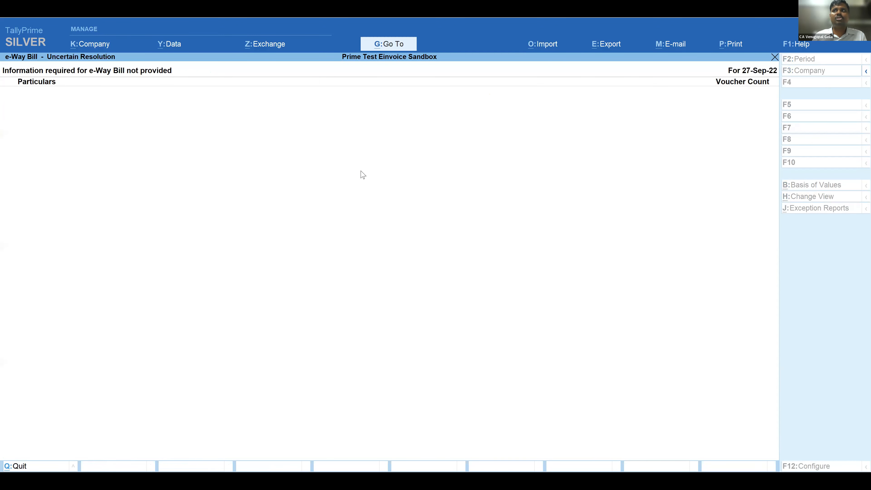
{"action": "key", "text": "Escape"}
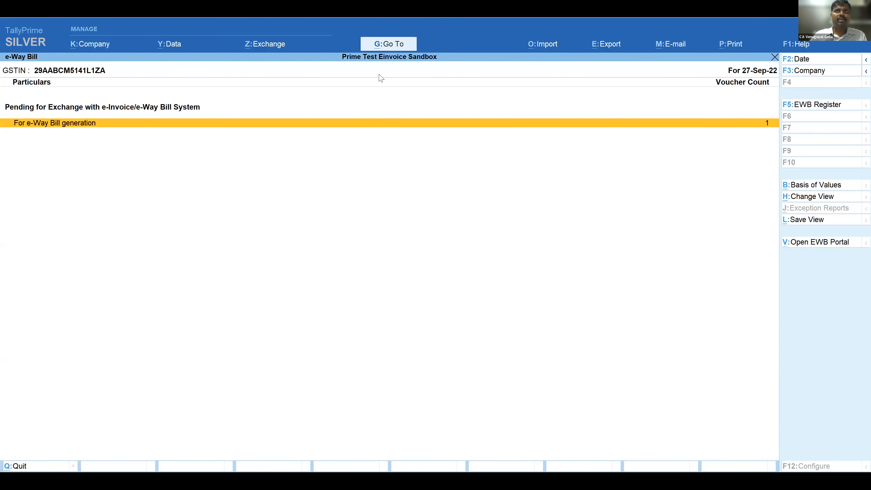
{"action": "left_click", "coordinate": [271, 48]}
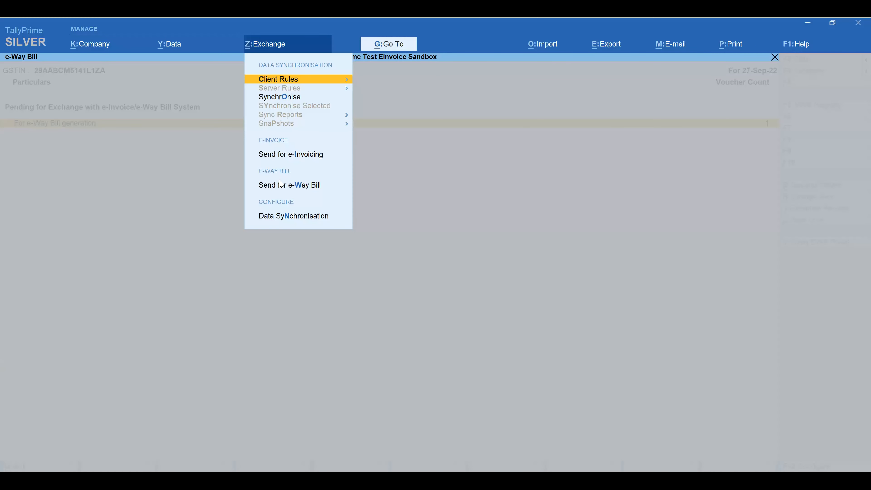
{"action": "left_click", "coordinate": [279, 187]}
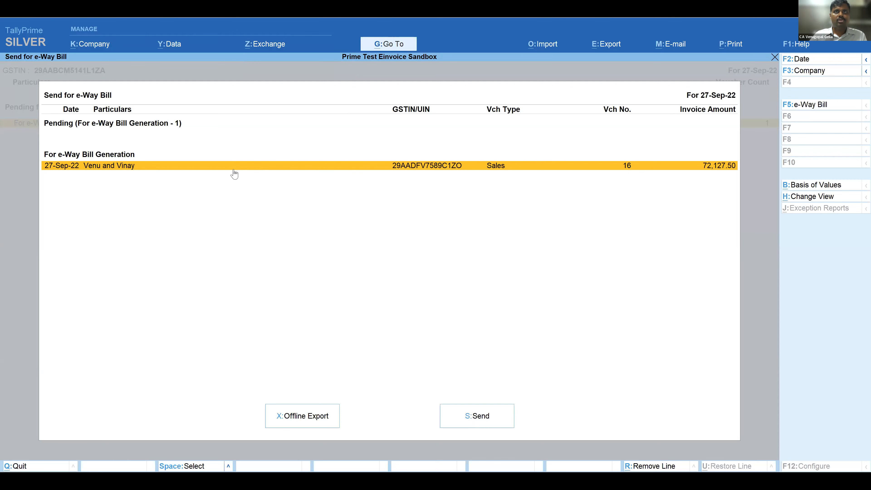
{"action": "left_click", "coordinate": [461, 414]}
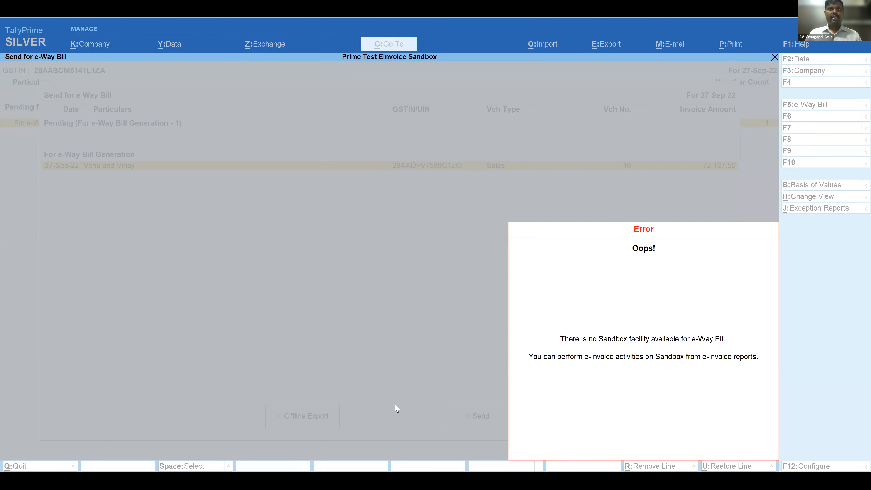
{"action": "key", "text": "alt+Tab"}
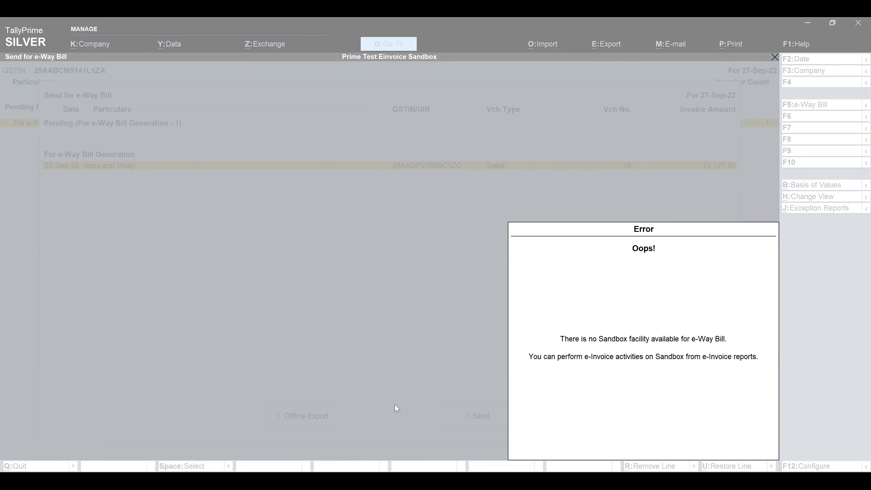